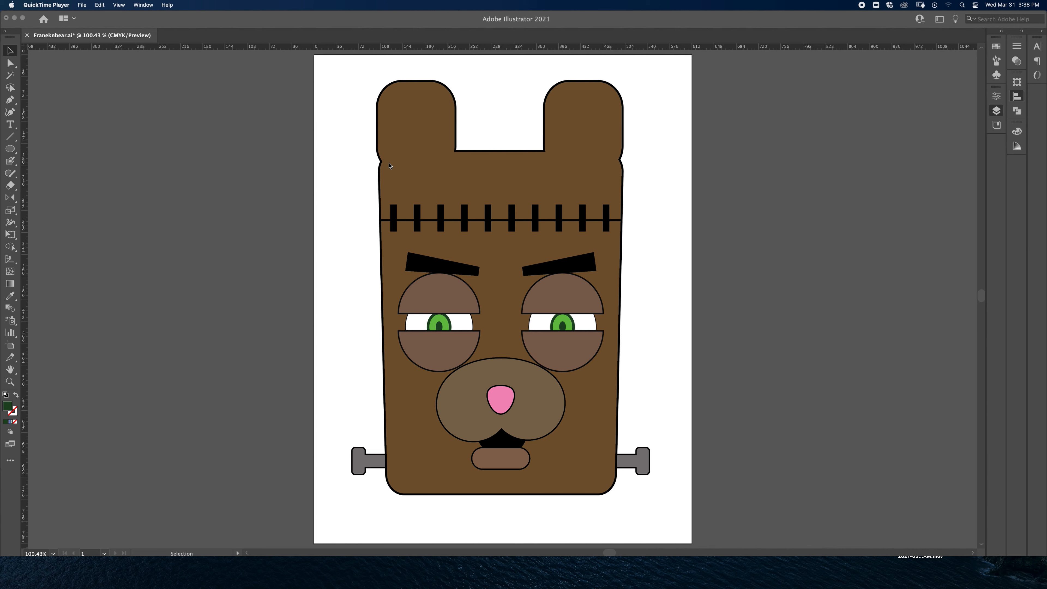
left_click(338, 156)
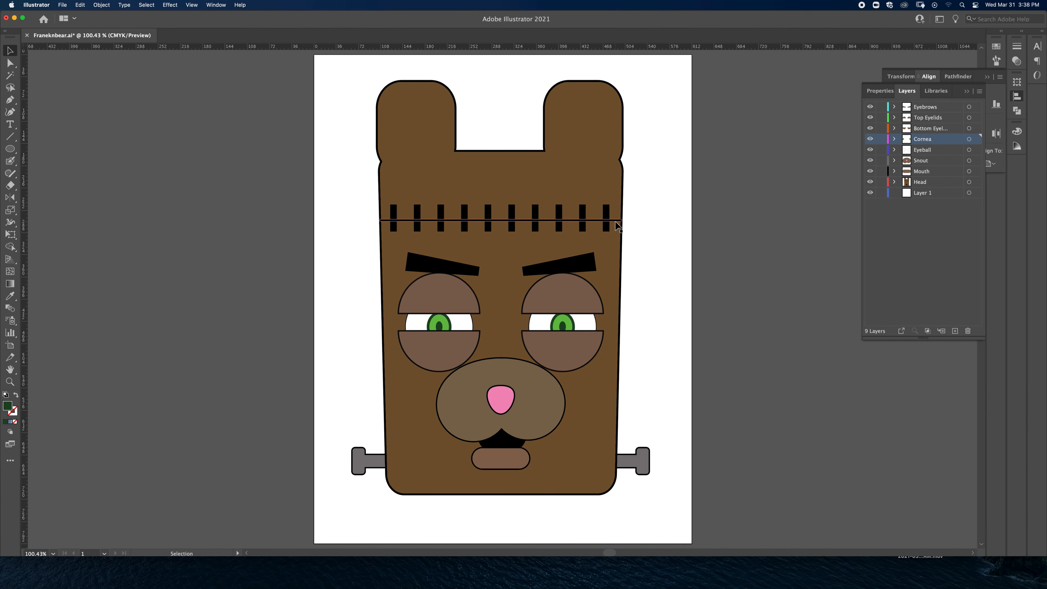
left_click(569, 265)
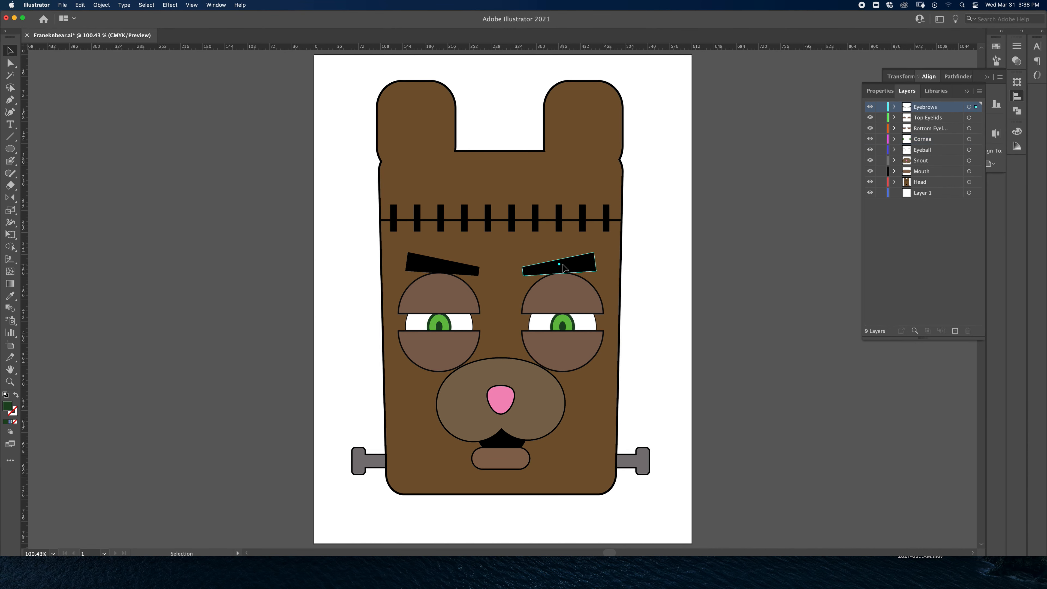
left_click(449, 266)
left_click(227, 136)
left_click(411, 152)
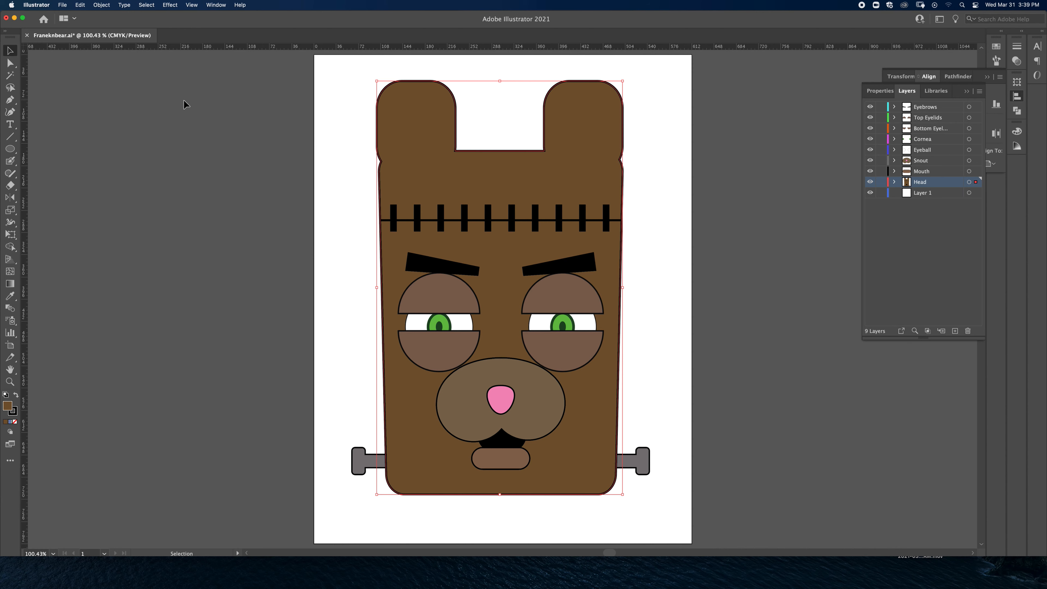
Step: Create a new portrait print document from the Letter preset, 612 x 792 pt, with CMYK color mode and 300 ppi raster effects
left_click(63, 5)
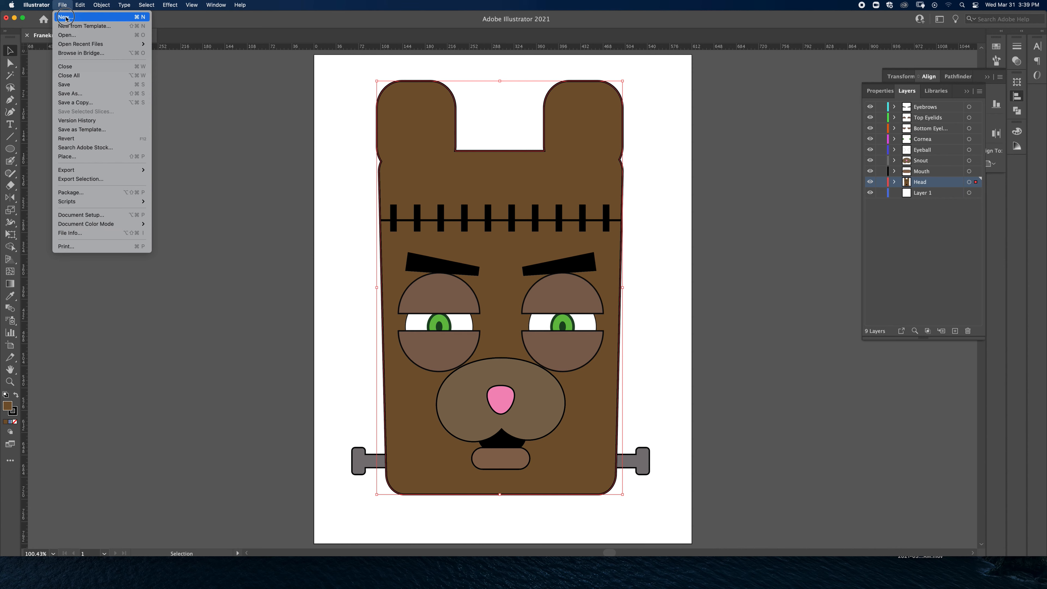
left_click(65, 17)
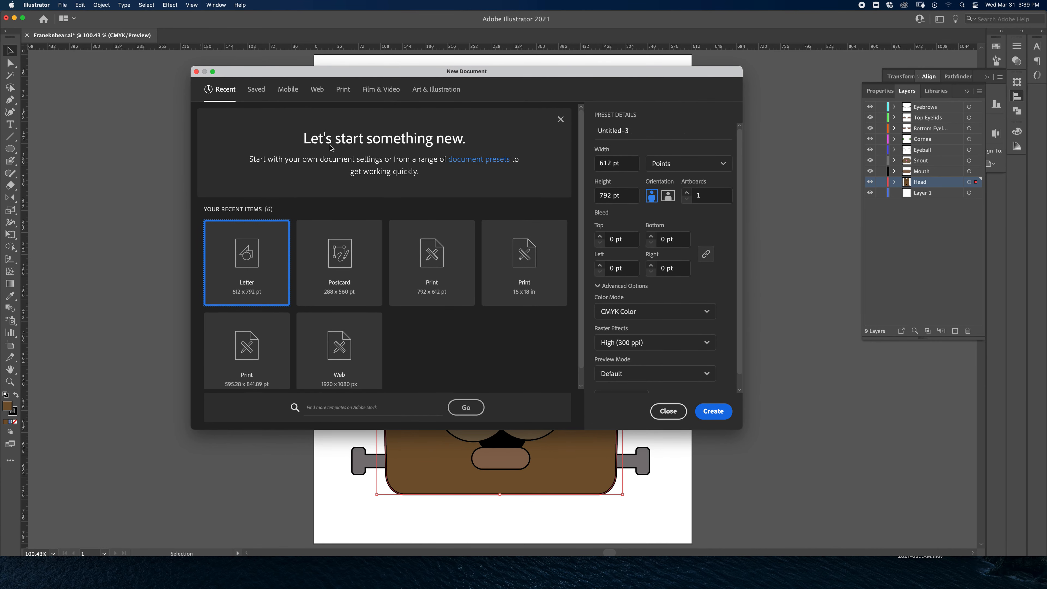
left_click(288, 93)
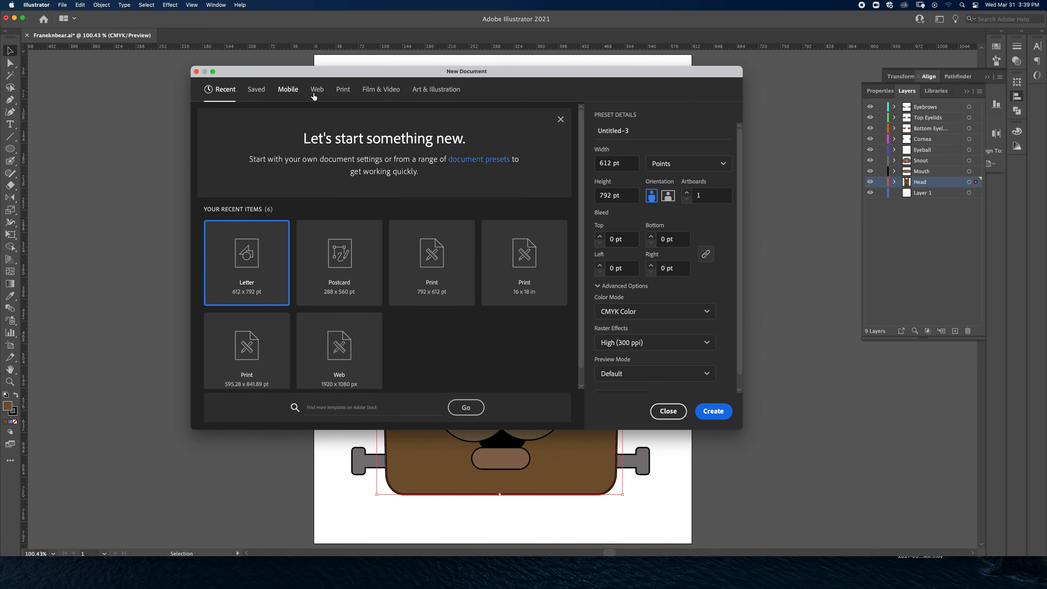
left_click(316, 92)
left_click(343, 93)
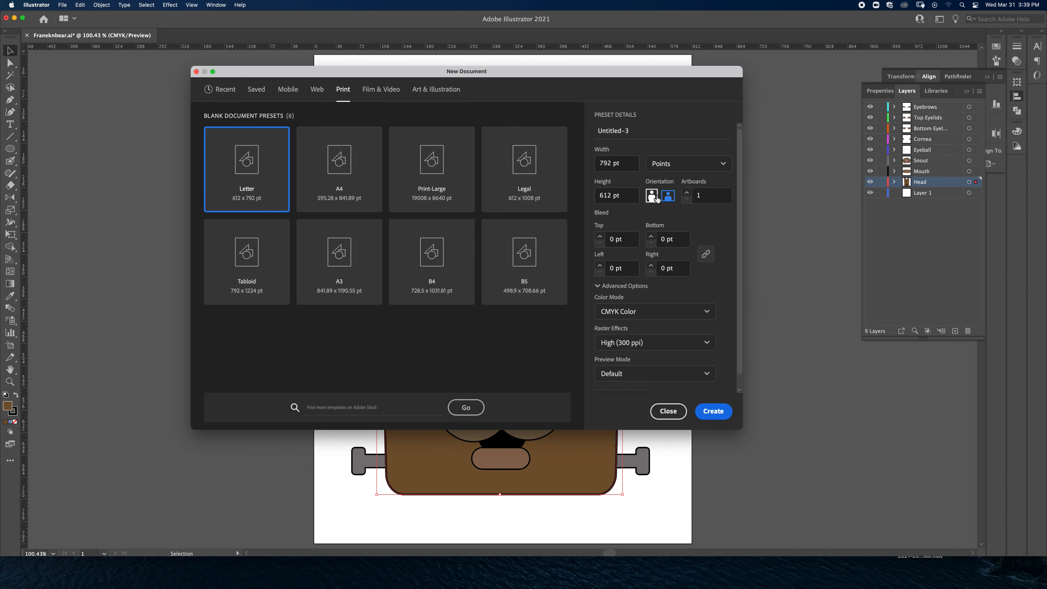
left_click(707, 313)
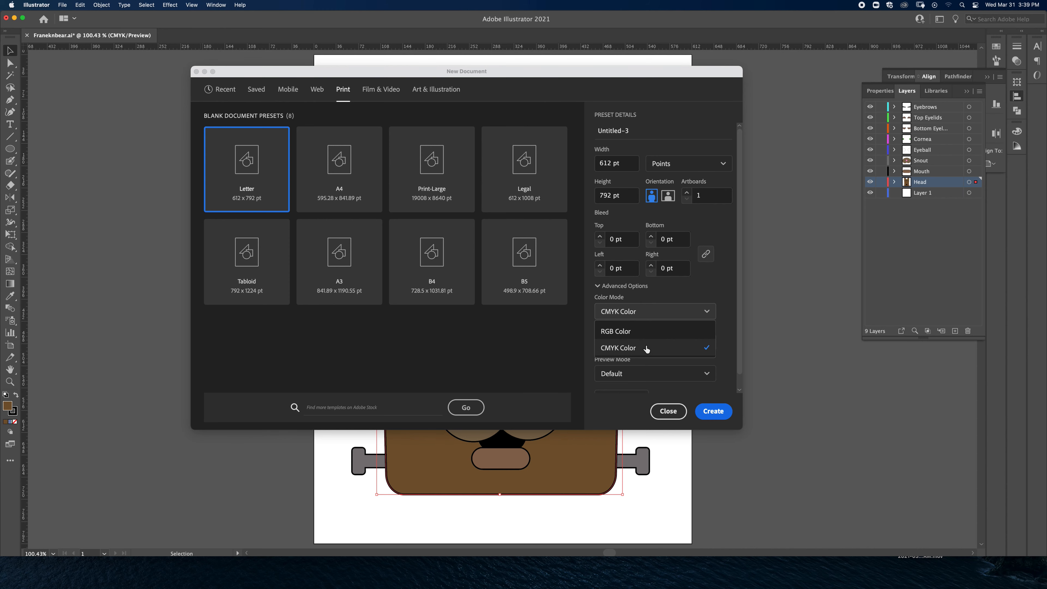
left_click(721, 292)
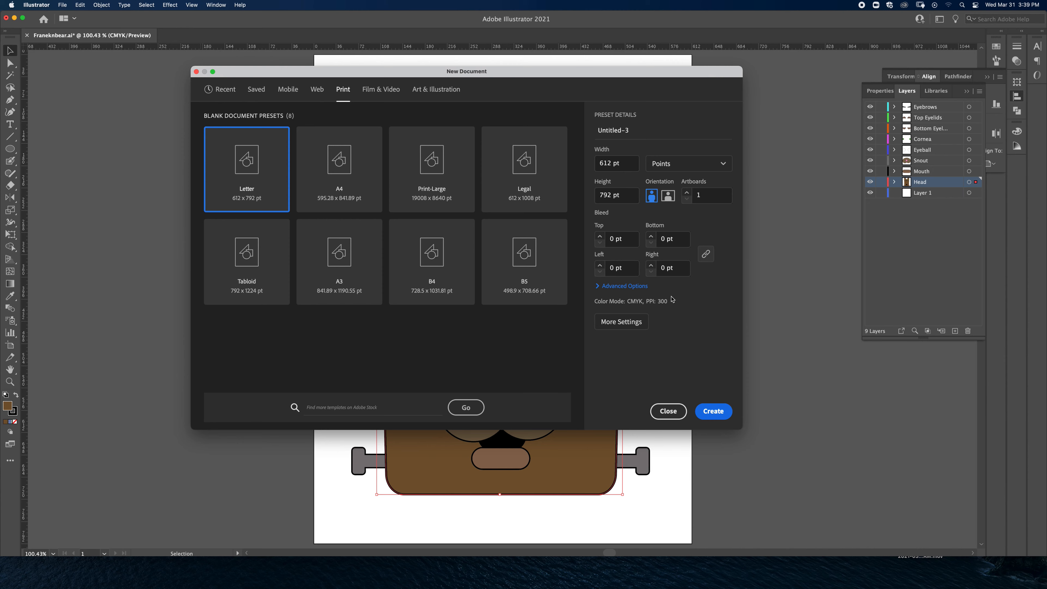
left_click(638, 290)
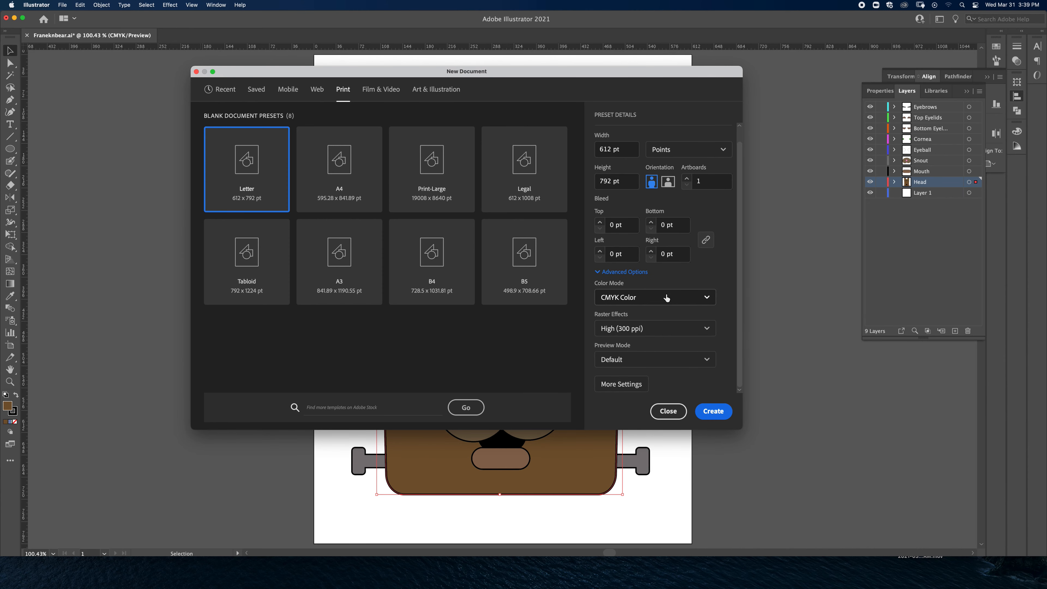
left_click(697, 297)
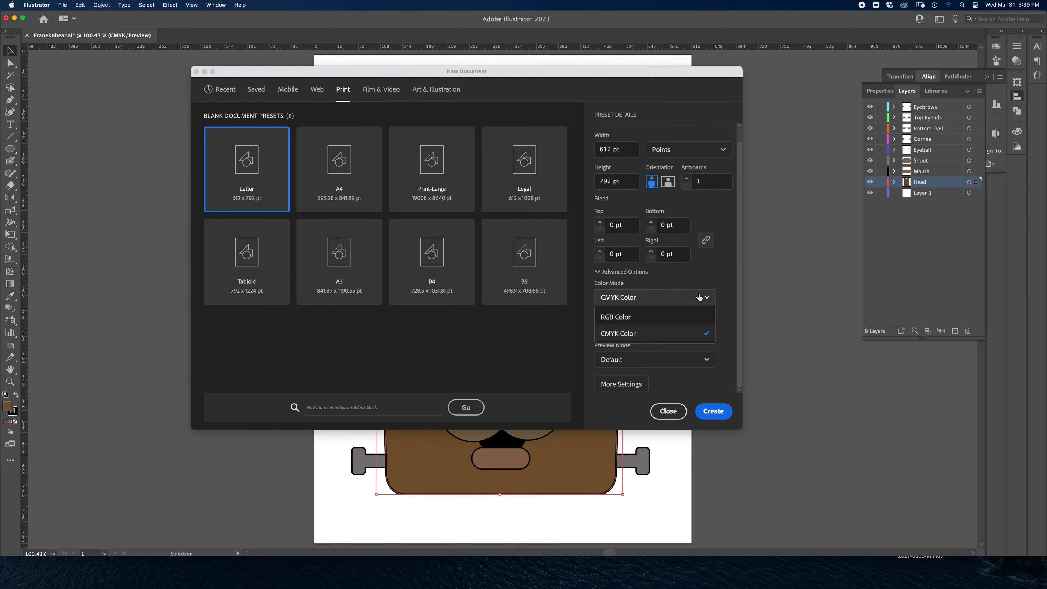
left_click(708, 271)
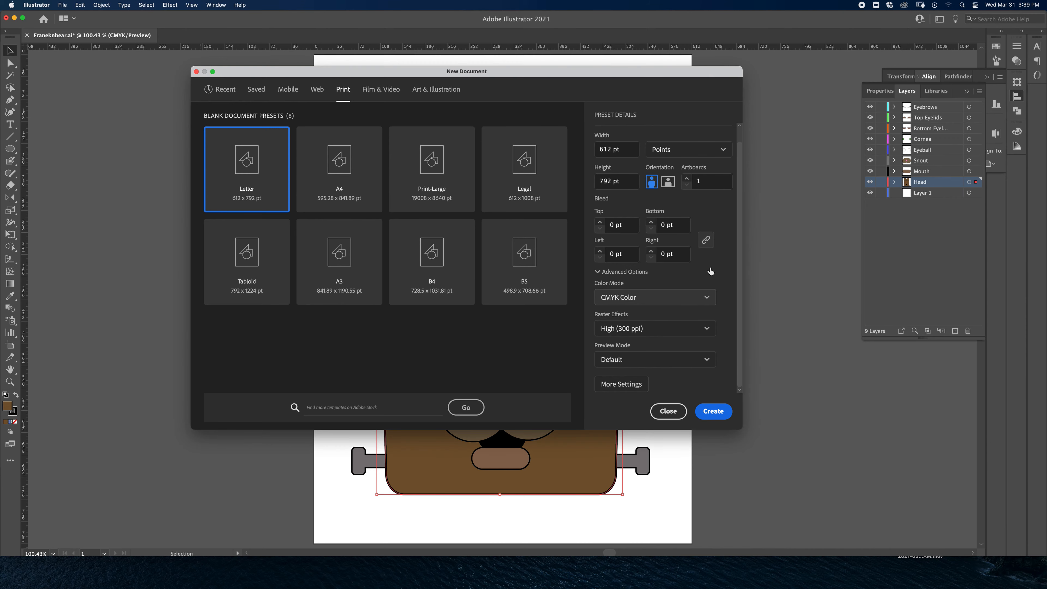
left_click(717, 412)
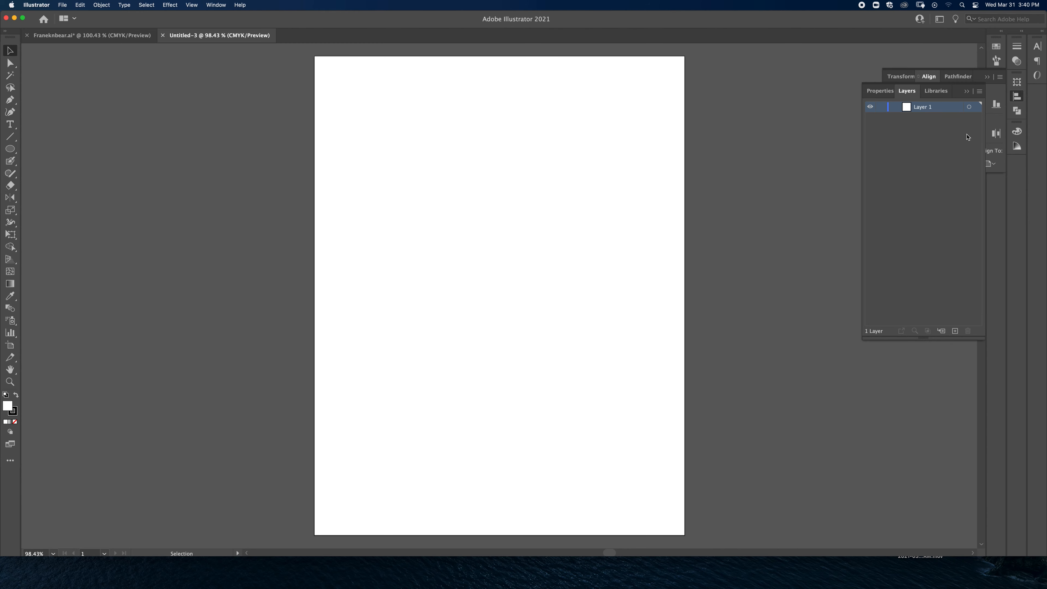
Step: Collapse the expanded Layers and Align panel groups to clear the workspace
left_click(964, 82)
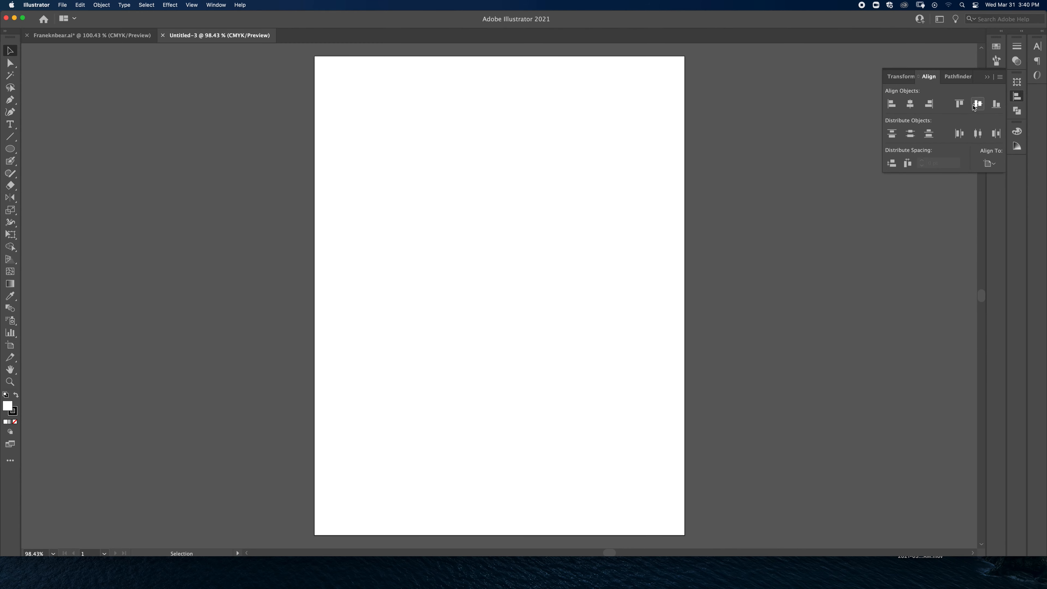
left_click(986, 78)
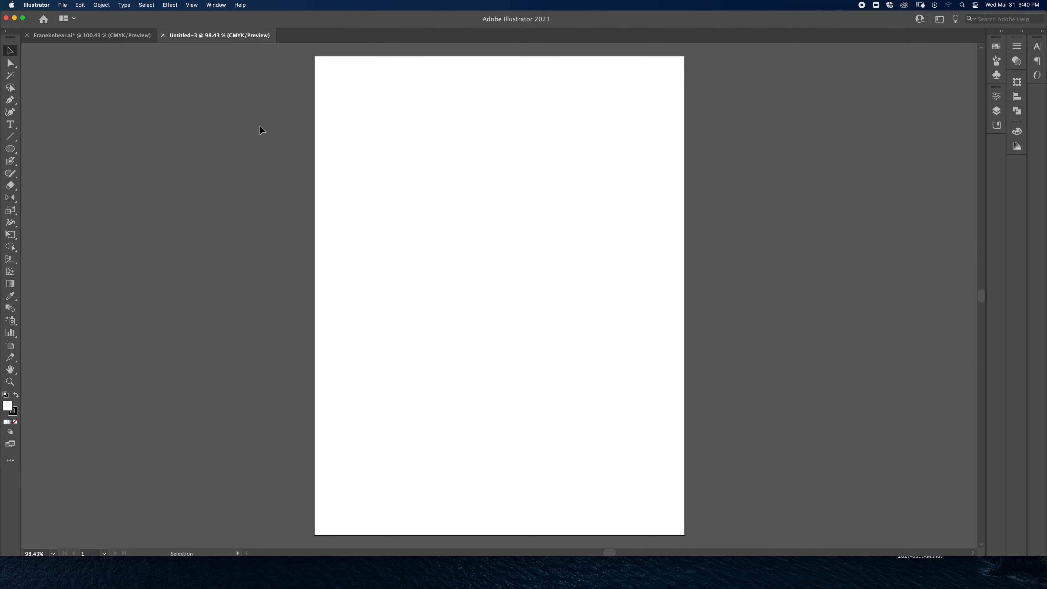
Step: Switch the workspace to Essentials Classic
left_click(217, 6)
mouse_move(229, 30)
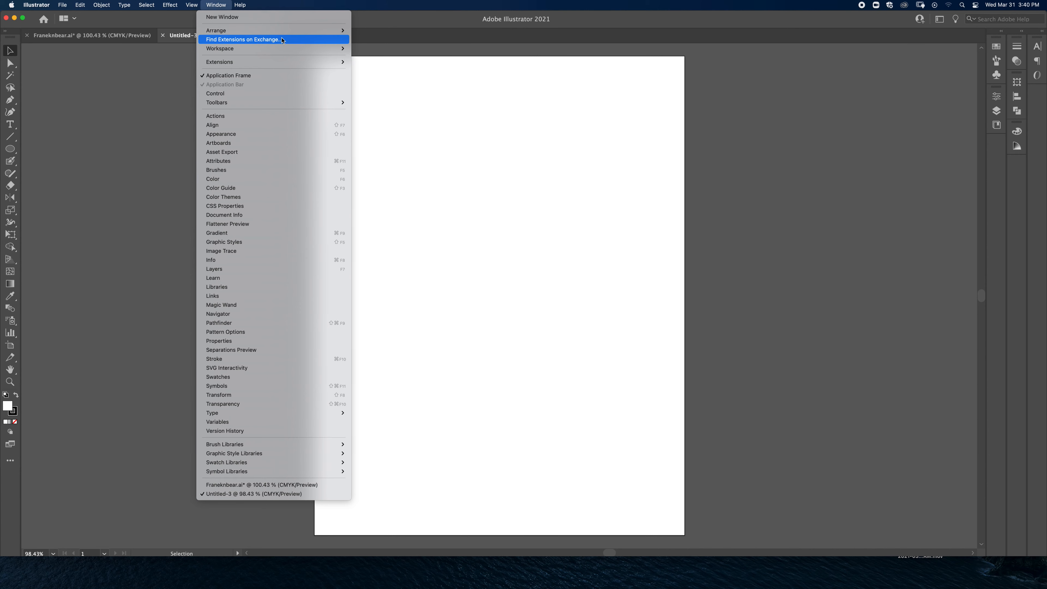
mouse_move(271, 51)
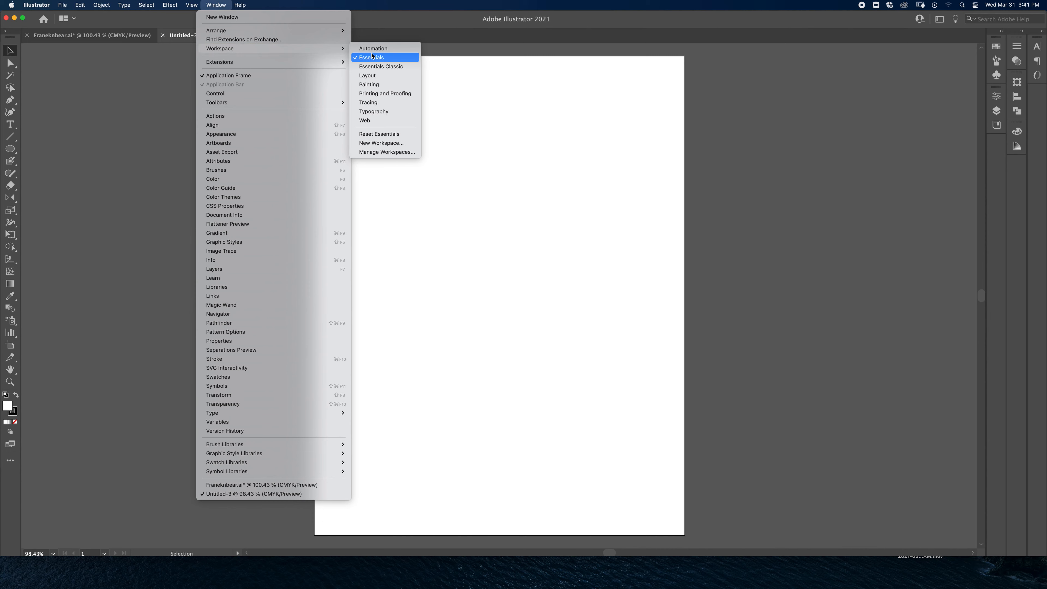
left_click(380, 66)
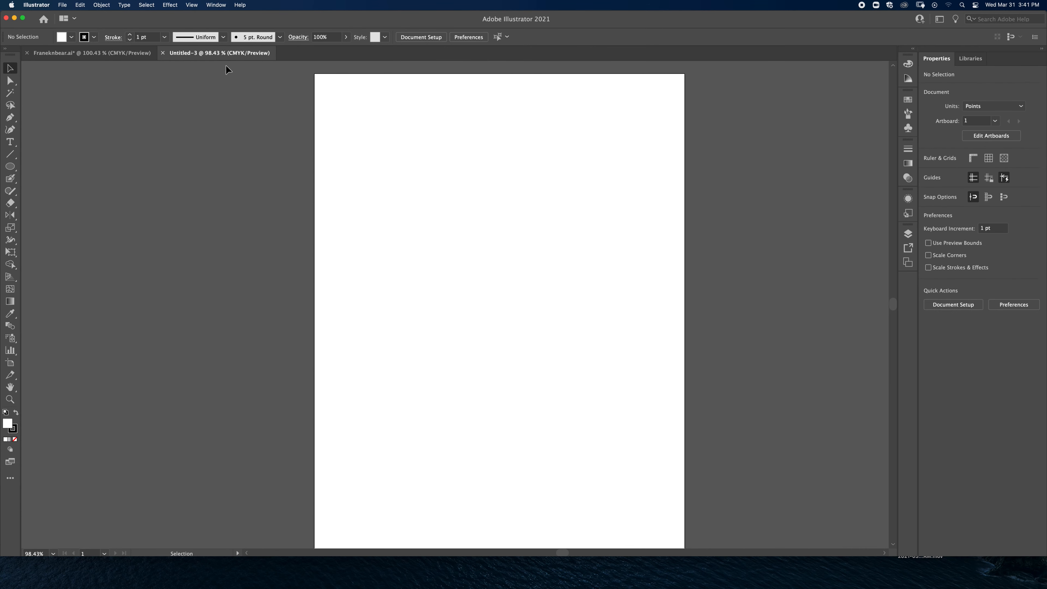
Step: Switch the workspace back to Essentials
left_click(215, 5)
mouse_move(252, 49)
left_click(368, 58)
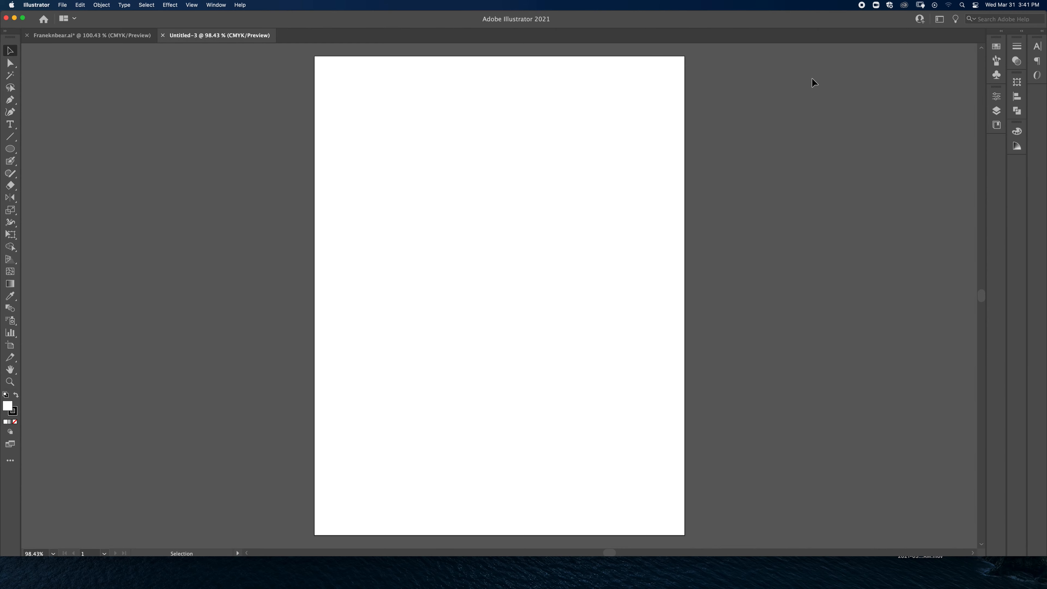
left_click(215, 5)
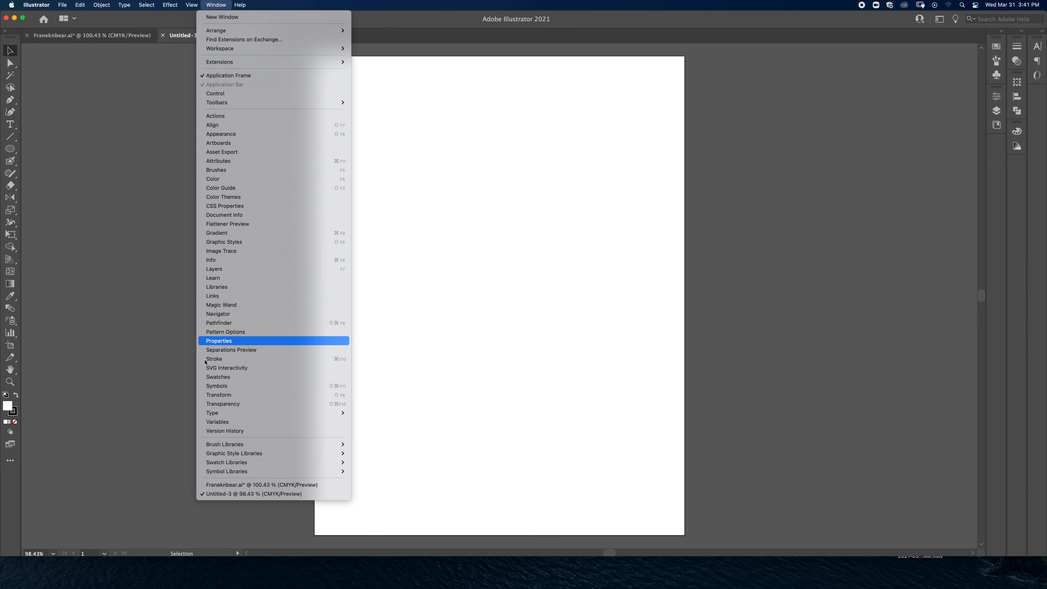
left_click(111, 122)
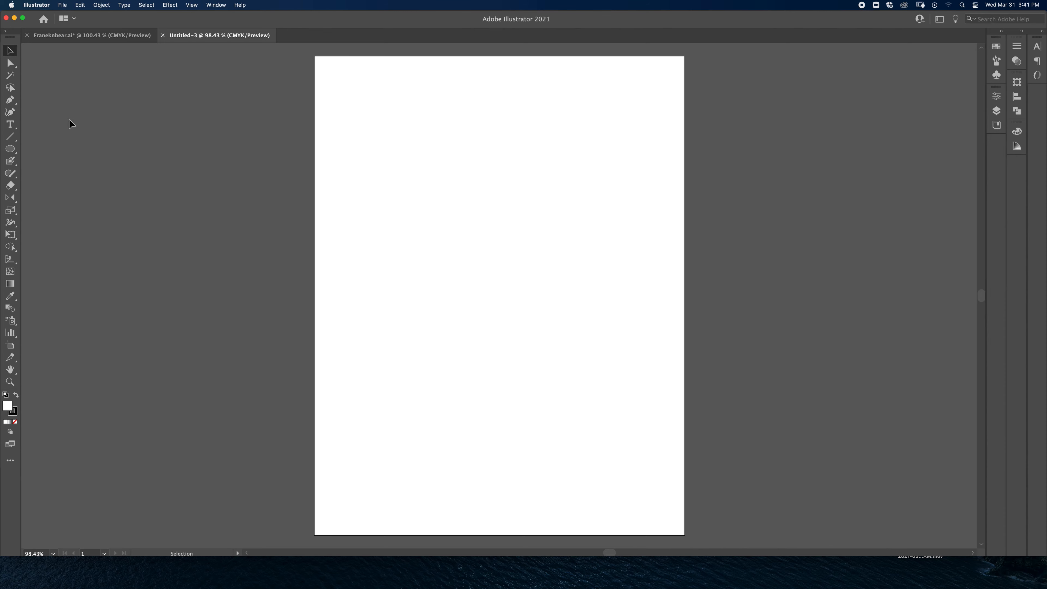
left_click(11, 151)
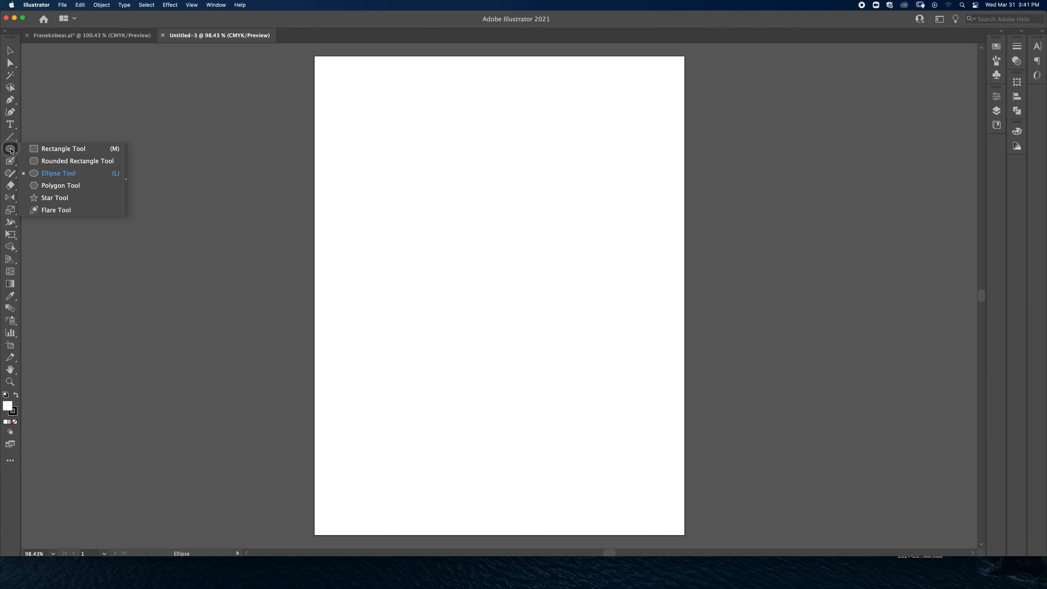
left_click(125, 243)
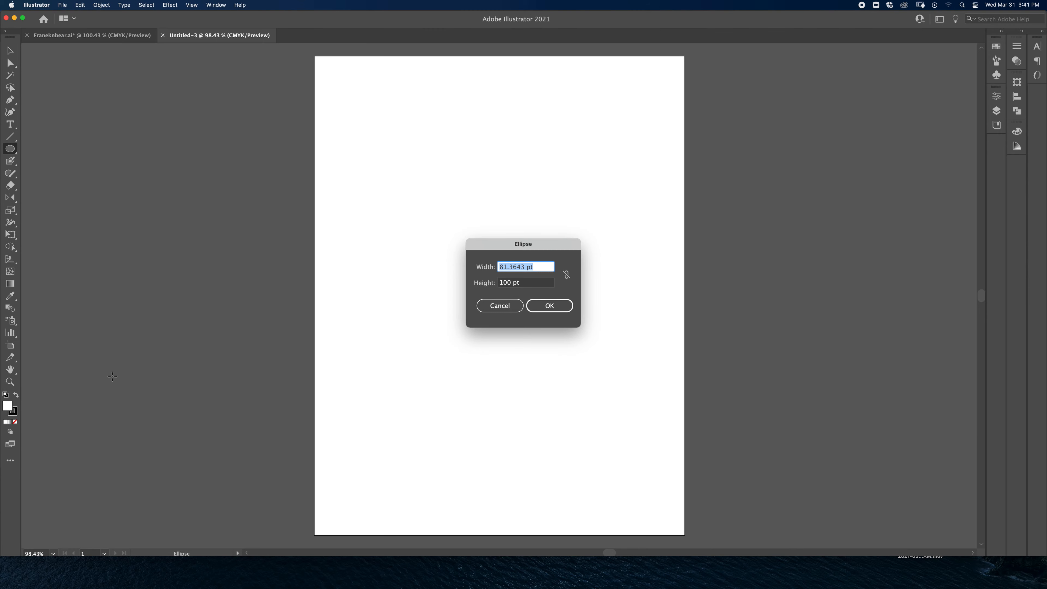
left_click(489, 305)
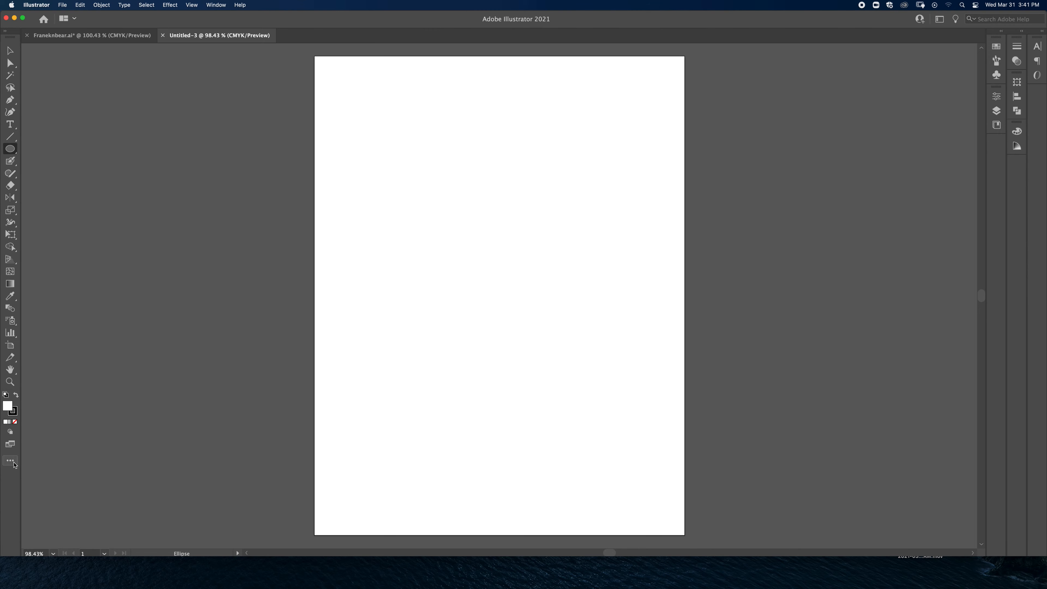
Step: Change the toolbar to the Basic tool set
left_click(11, 461)
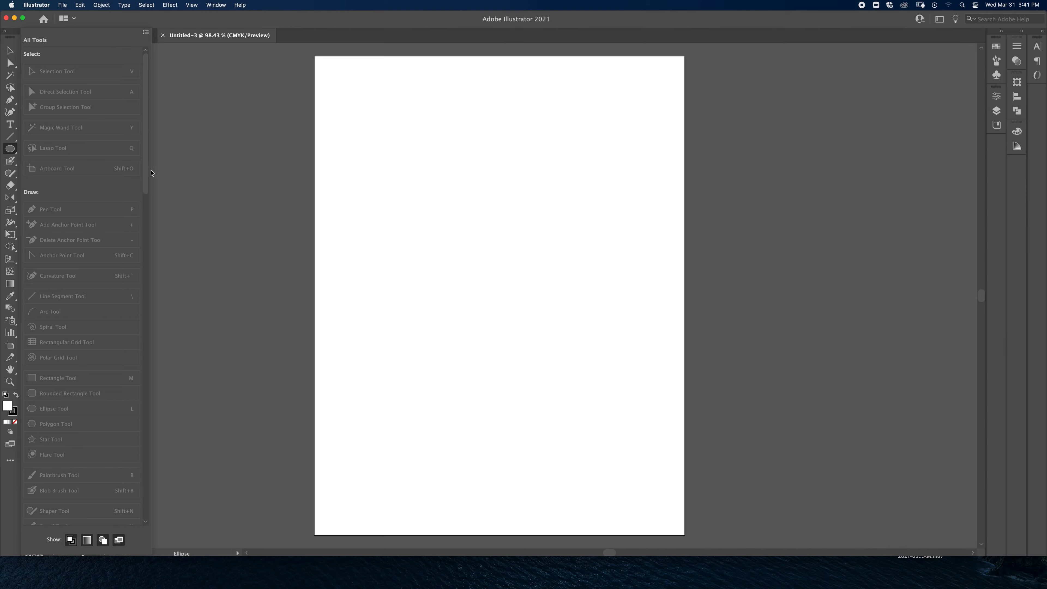
left_click_drag(146, 173, 172, 81)
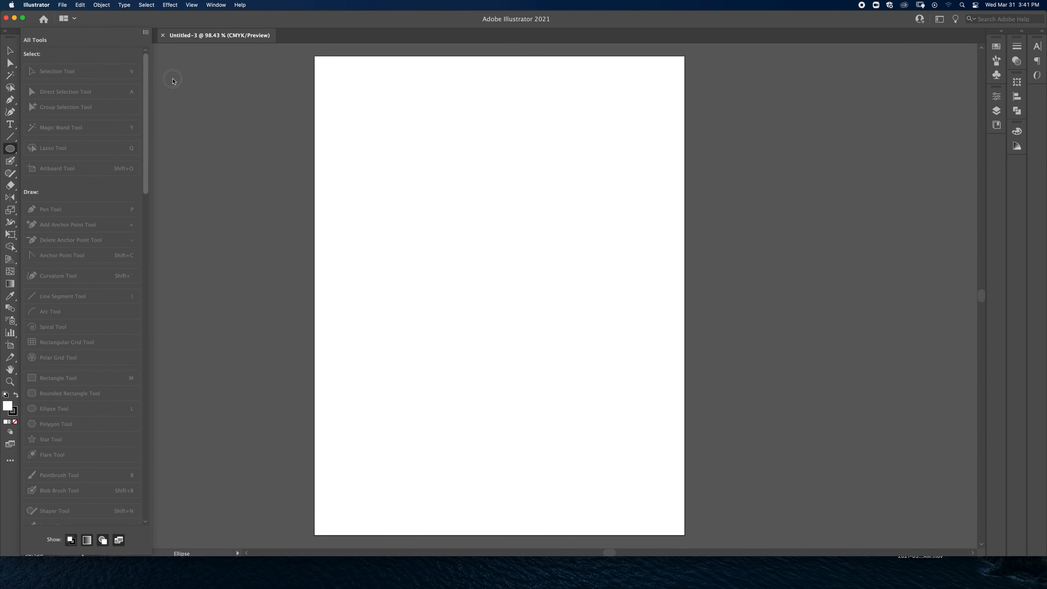
left_click(146, 32)
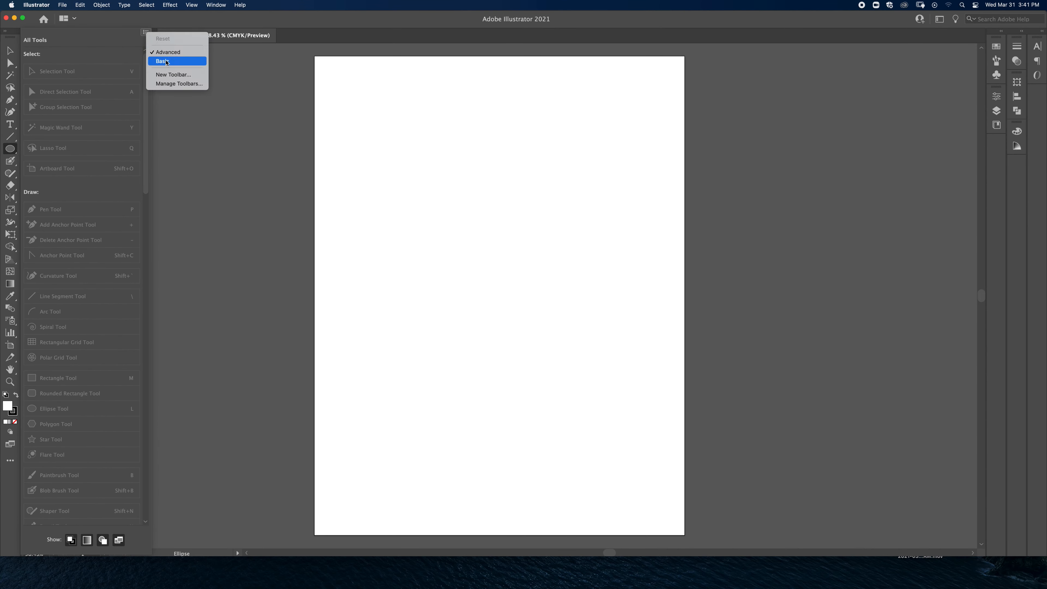
left_click(147, 99)
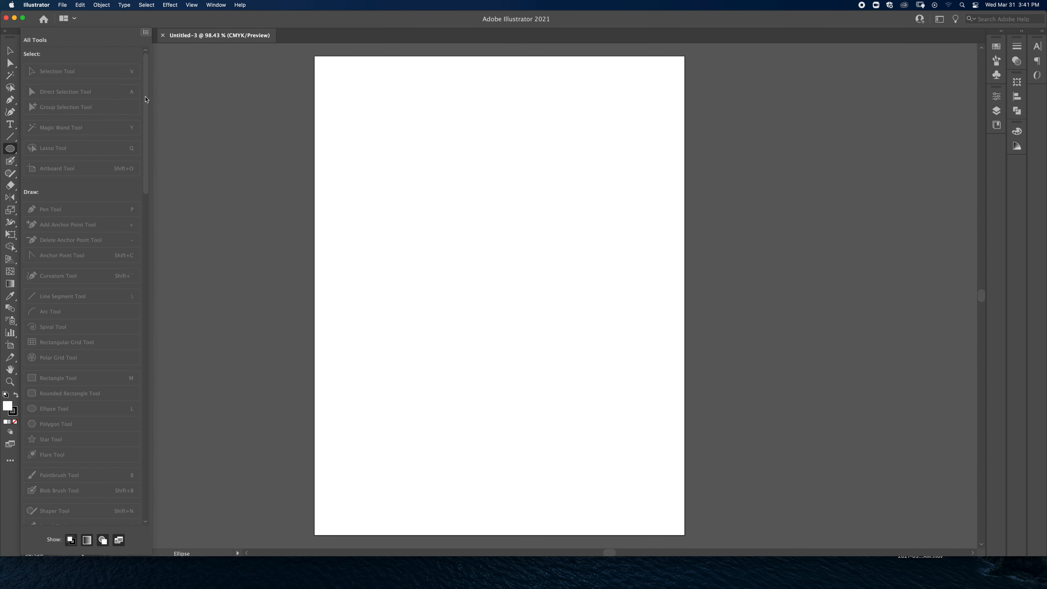
left_click(154, 62)
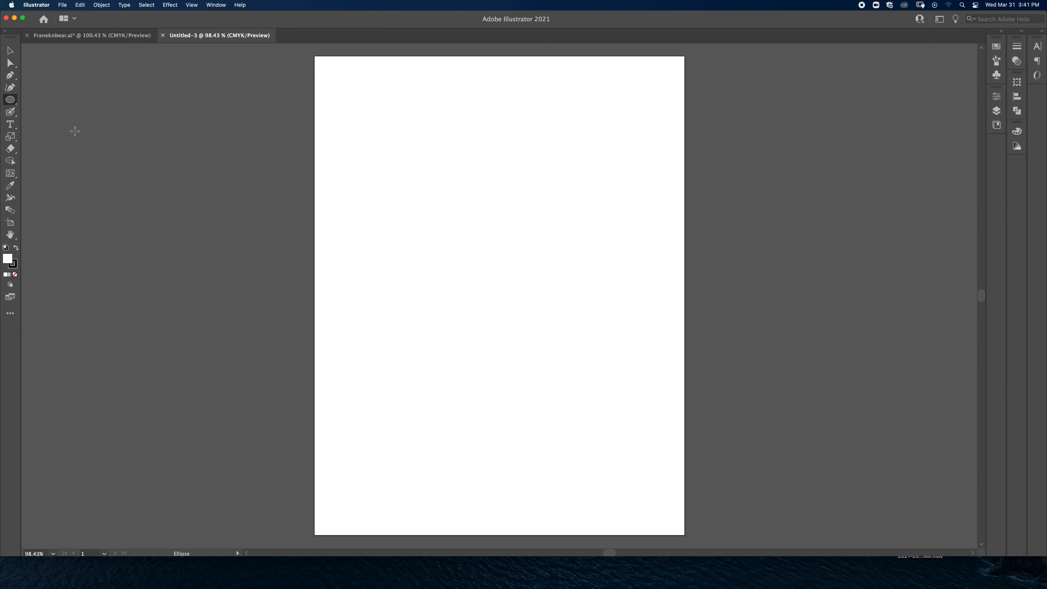
Step: Draw a slightly tall rectangle in the upper-left area of the artboard with the Rectangle tool
left_click(11, 103)
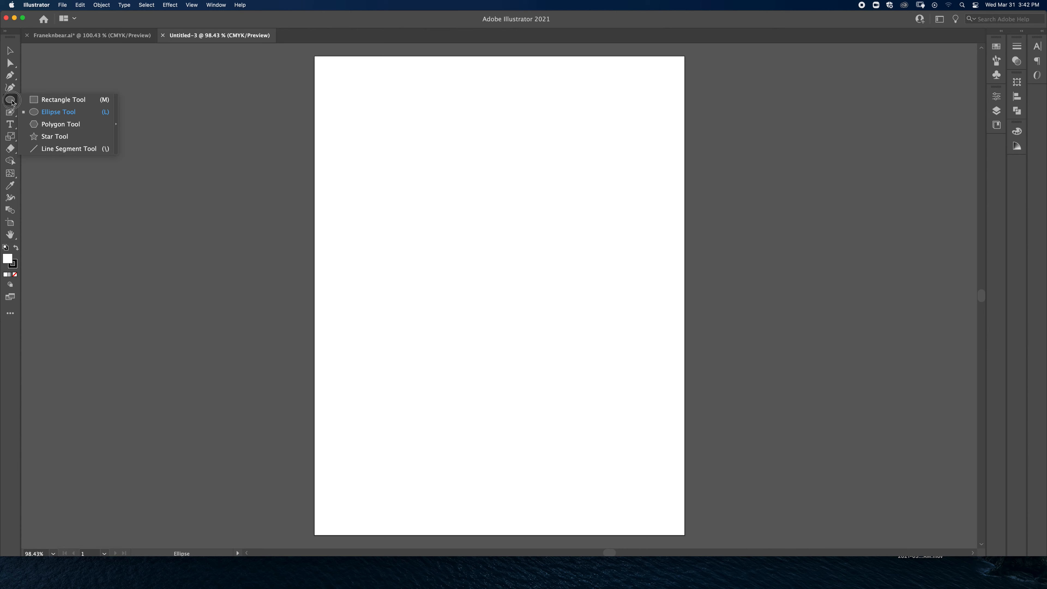
left_click(46, 103)
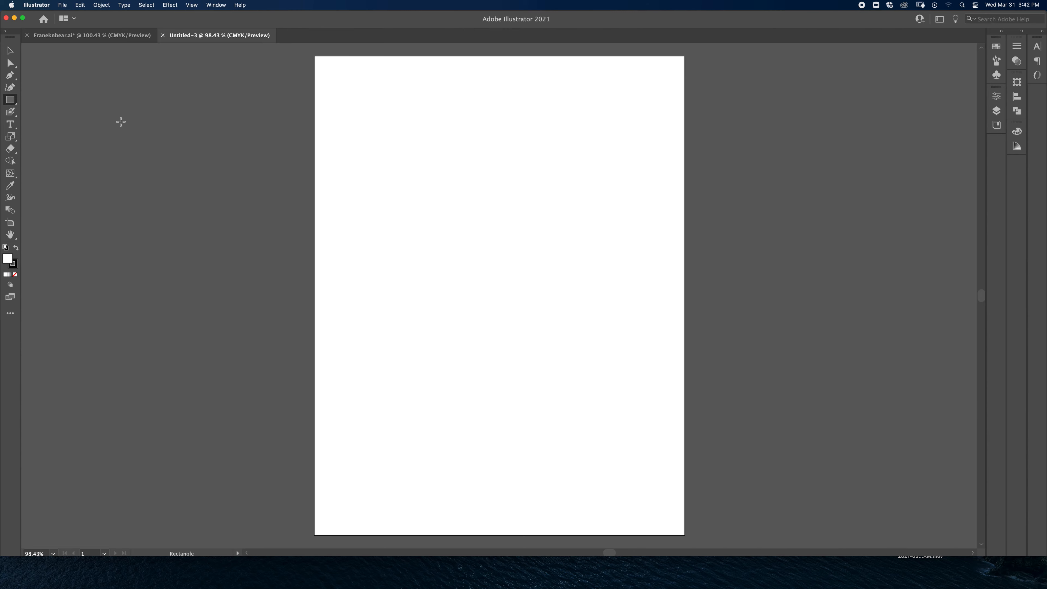
mouse_move(360, 114)
left_mouse_down()
mouse_move(528, 321)
mouse_move(501, 276)
left_mouse_up()
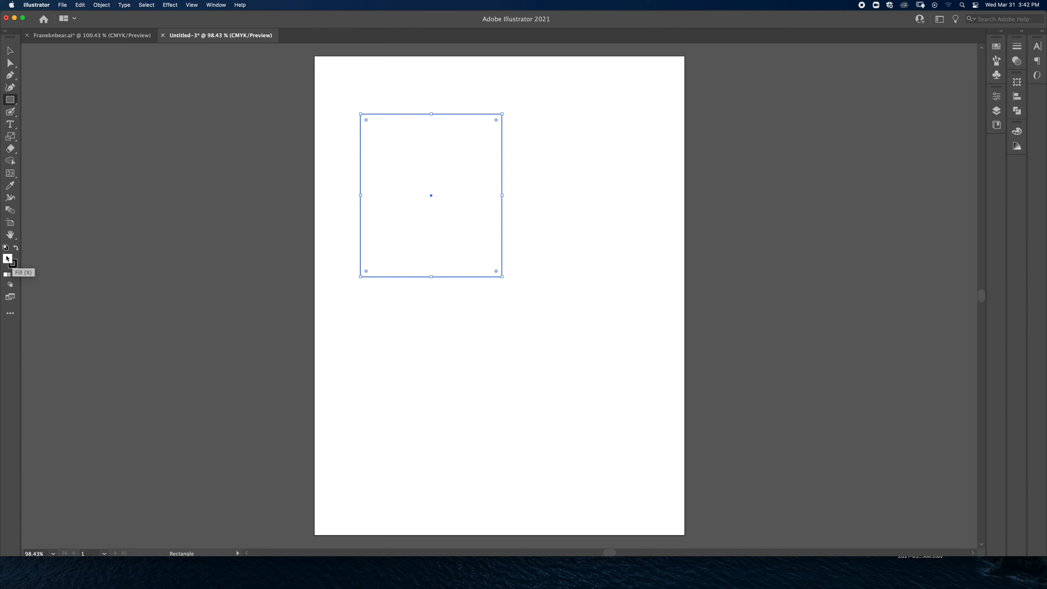
left_click(15, 266)
Step: Return to the Selection tool and hide the bounding box around the selected rectangle
left_click(10, 51)
left_click(216, 4)
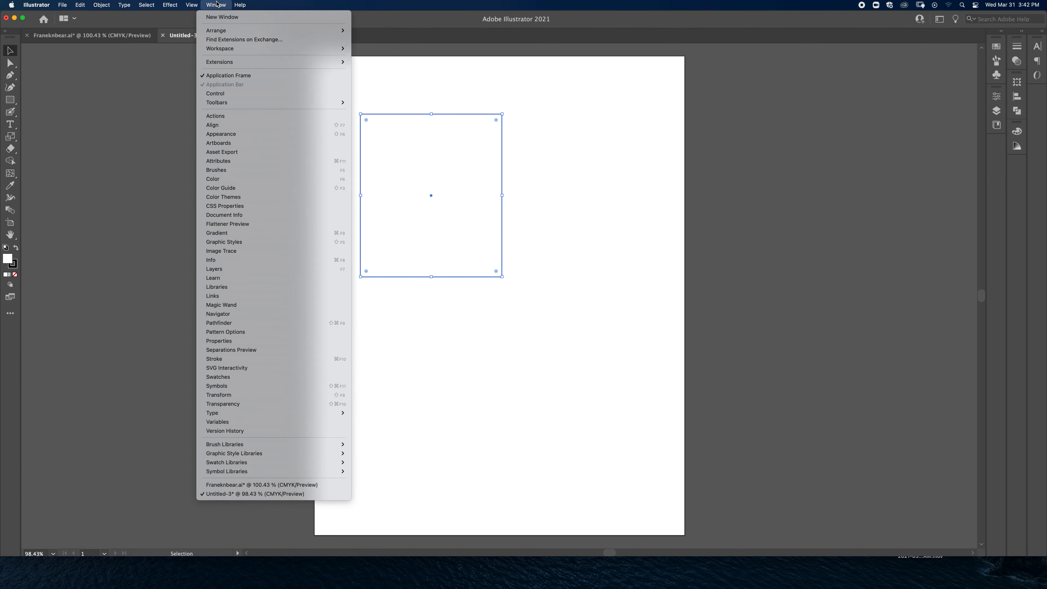
mouse_move(192, 5)
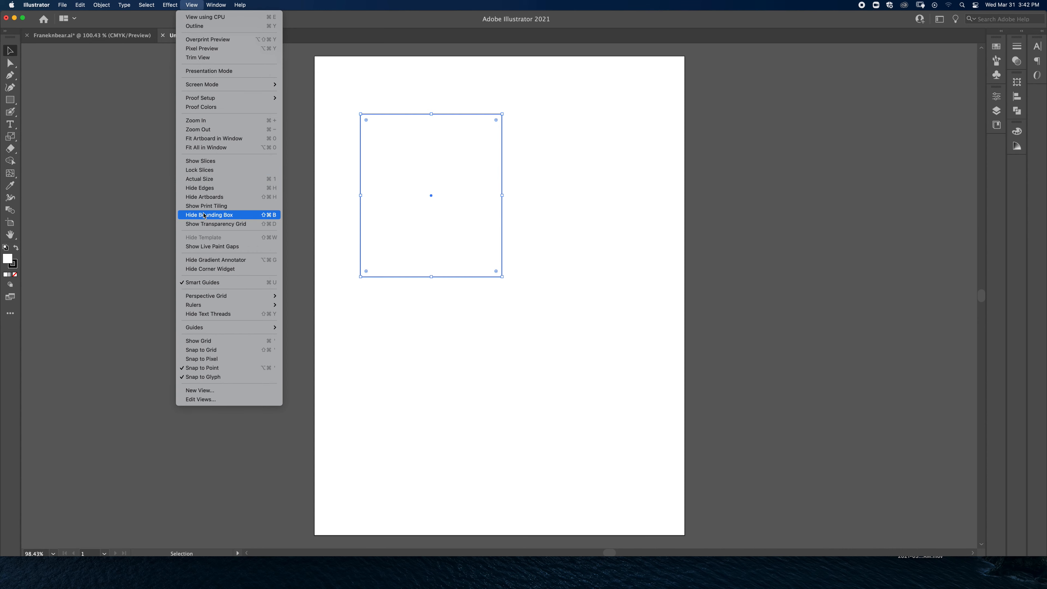
left_click(224, 215)
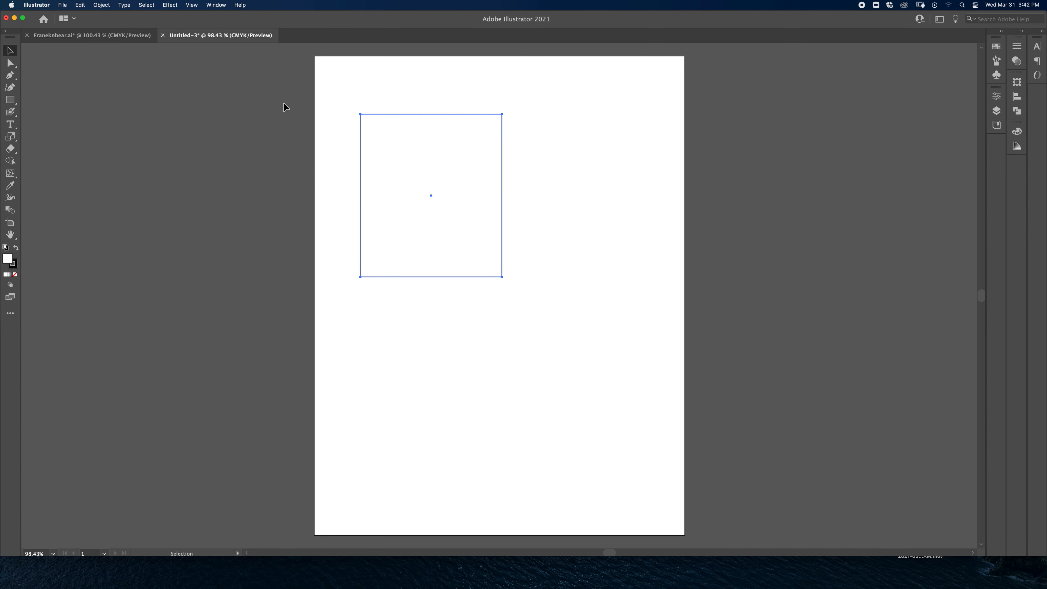
Step: Show the bounding box again and enlarge the selected rectangle upward and to the right from its upper-right corner
left_click(191, 7)
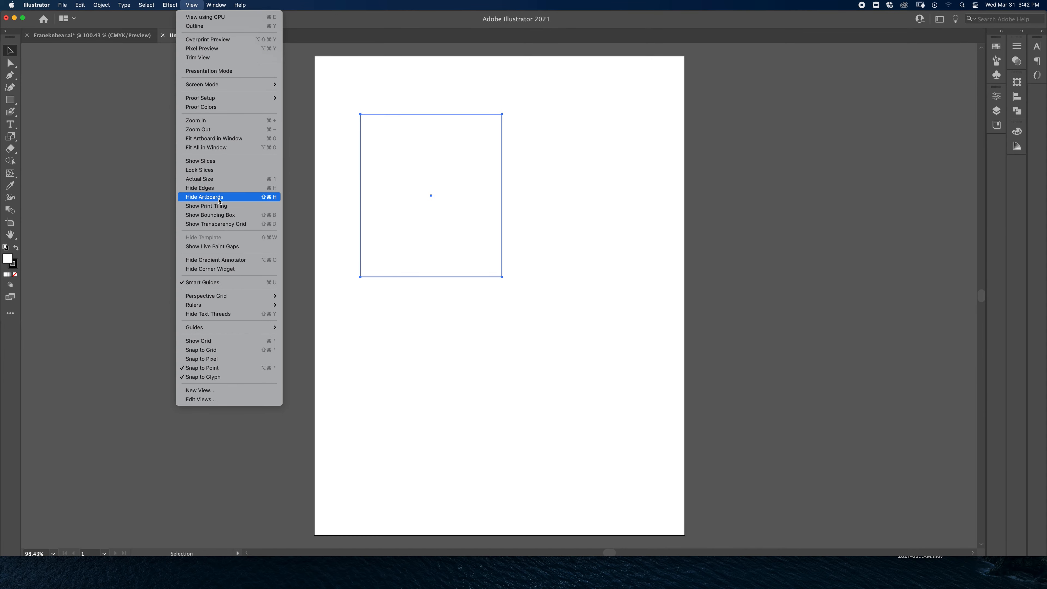
left_click(220, 215)
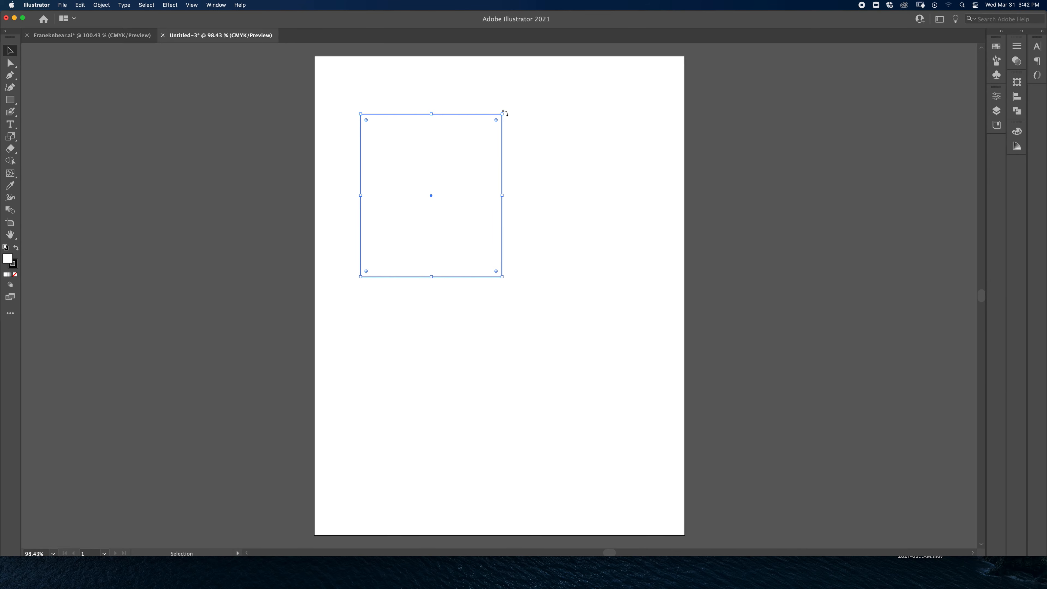
mouse_move(502, 113)
left_mouse_down()
mouse_move(478, 134)
mouse_move(529, 168)
mouse_move(492, 79)
mouse_move(465, 269)
mouse_move(600, 178)
mouse_move(517, 88)
mouse_move(544, 101)
mouse_move(533, 308)
mouse_move(336, 173)
mouse_move(478, 111)
mouse_move(493, 124)
left_mouse_up()
key("super+z")
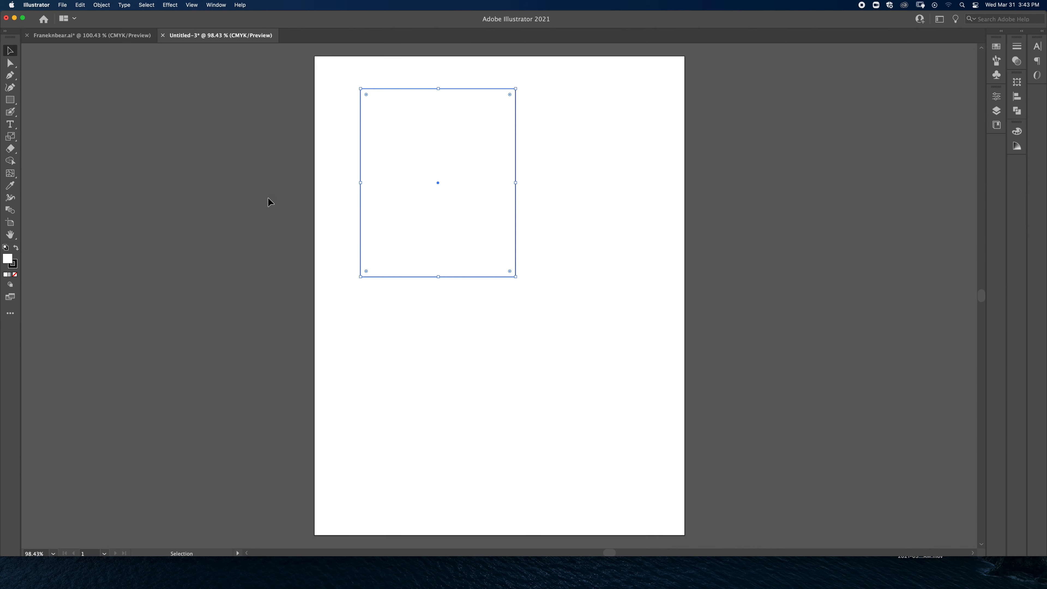
Step: Set the rectangle's fill to pure red, FF0000
left_click(9, 258)
left_click(9, 259)
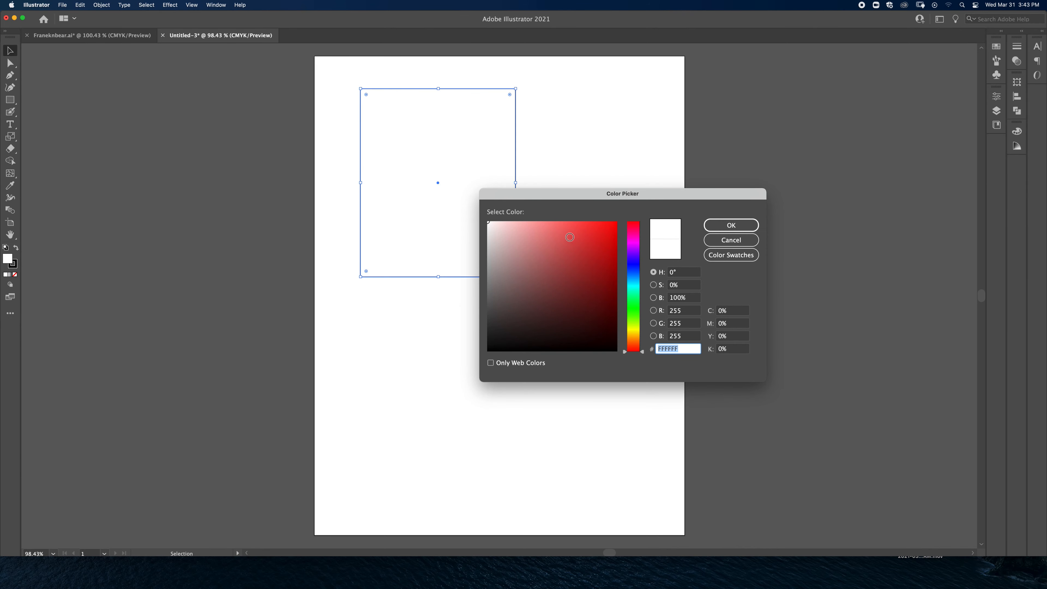
left_click(601, 232)
left_click(730, 225)
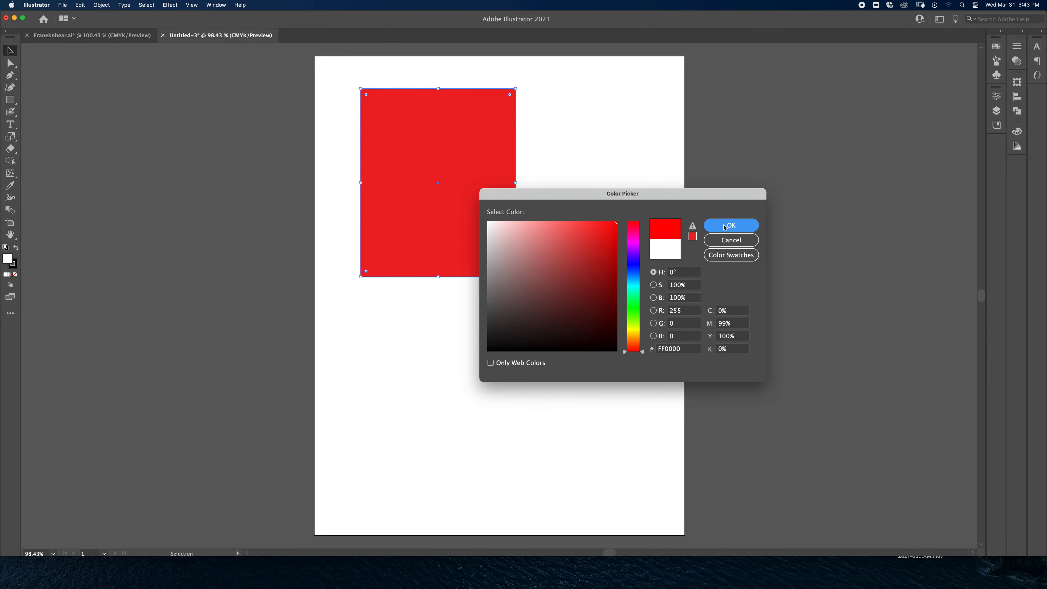
Step: Set the rectangle's stroke to a reddish near-black, about C 64, M 73, Y 62, K 83
double_click(14, 266)
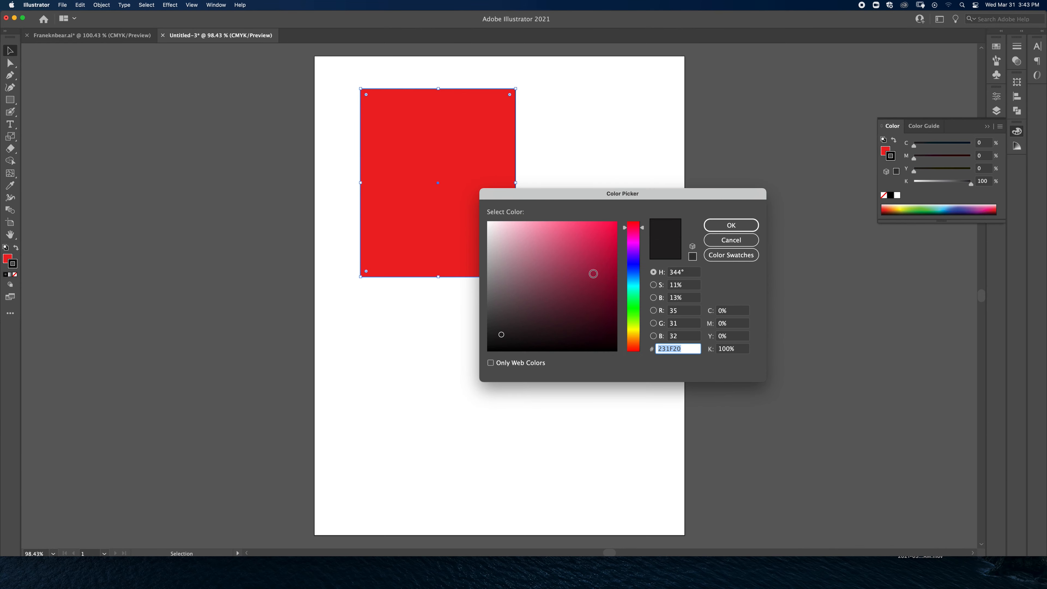
left_click_drag(589, 275, 592, 337)
left_click(717, 227)
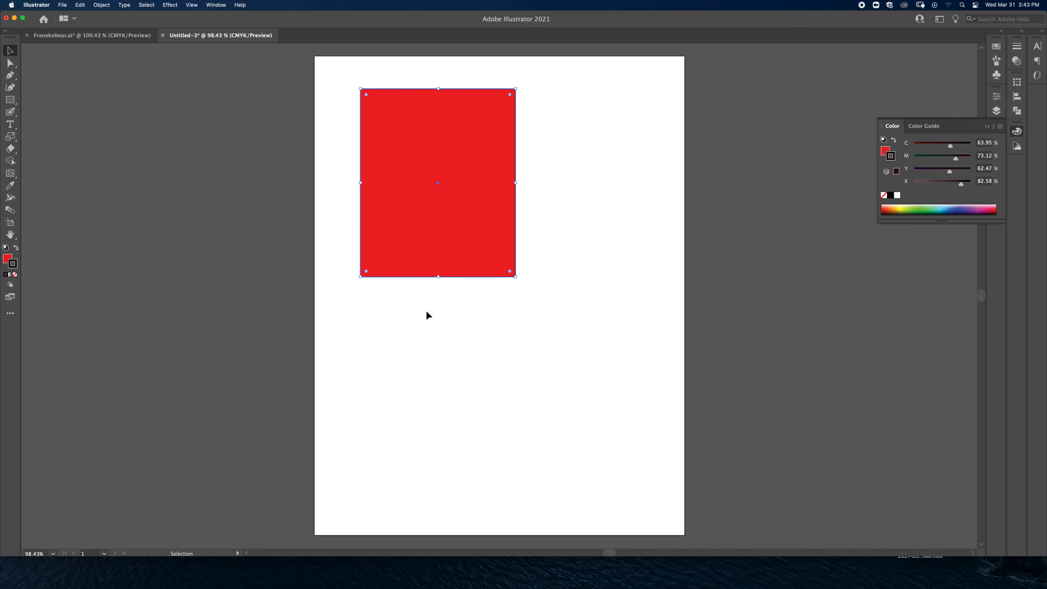
Step: Increase the stroke weight of the red rectangle to 13 pt
key("a")
key("super+equal")
key("super+equal")
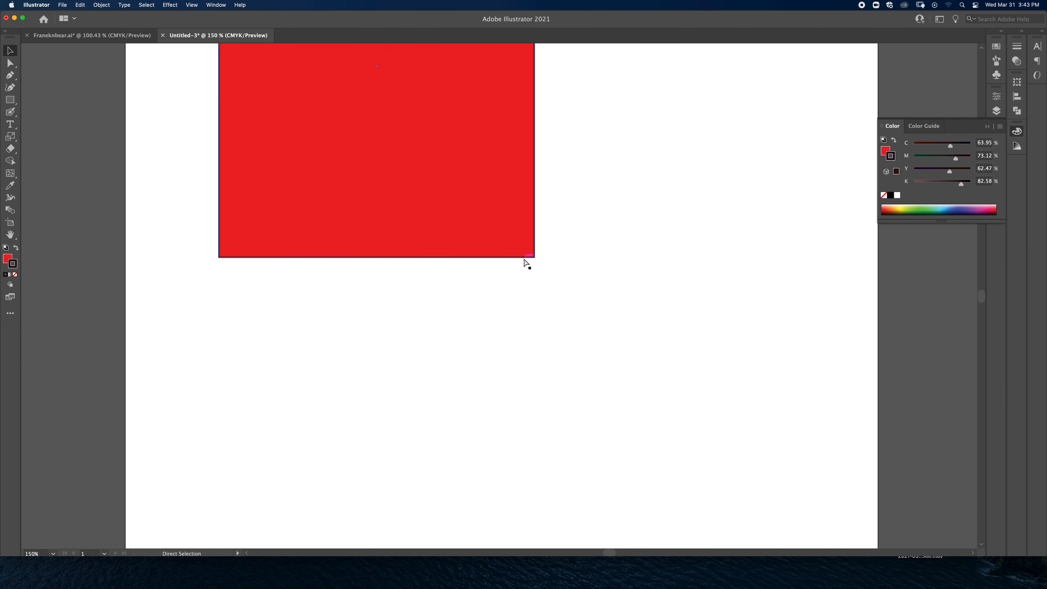
key("super+equal")
key("super+equal")
left_click_drag(606, 267, 575, 477)
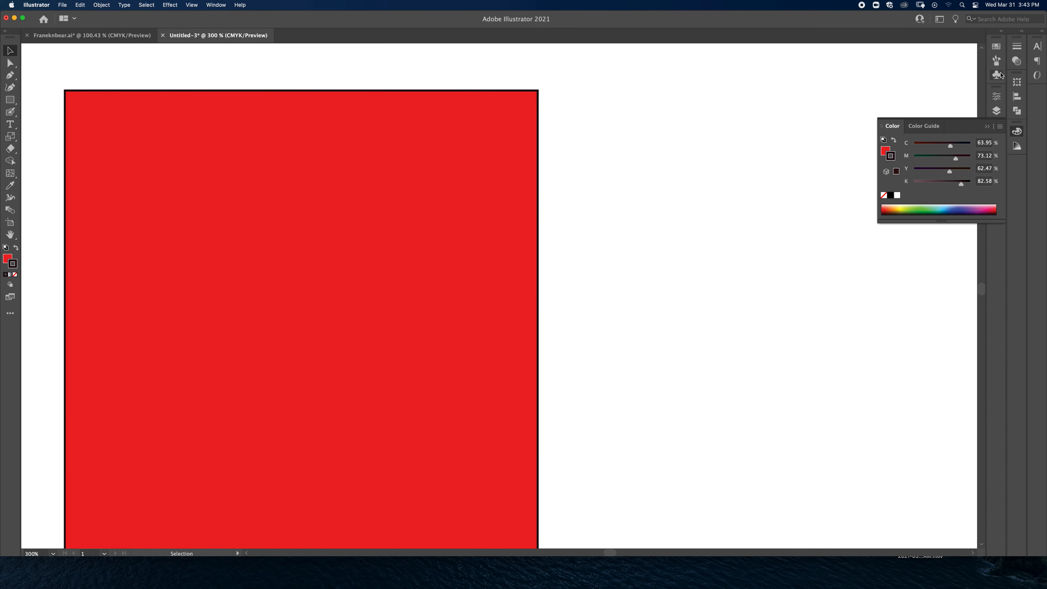
left_click(1017, 51)
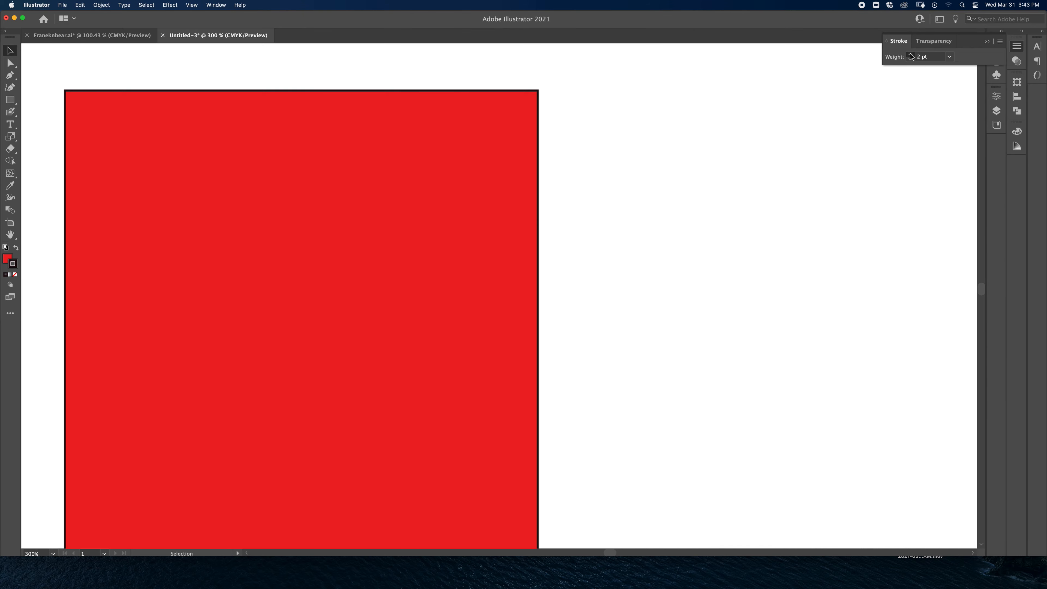
left_click(487, 174)
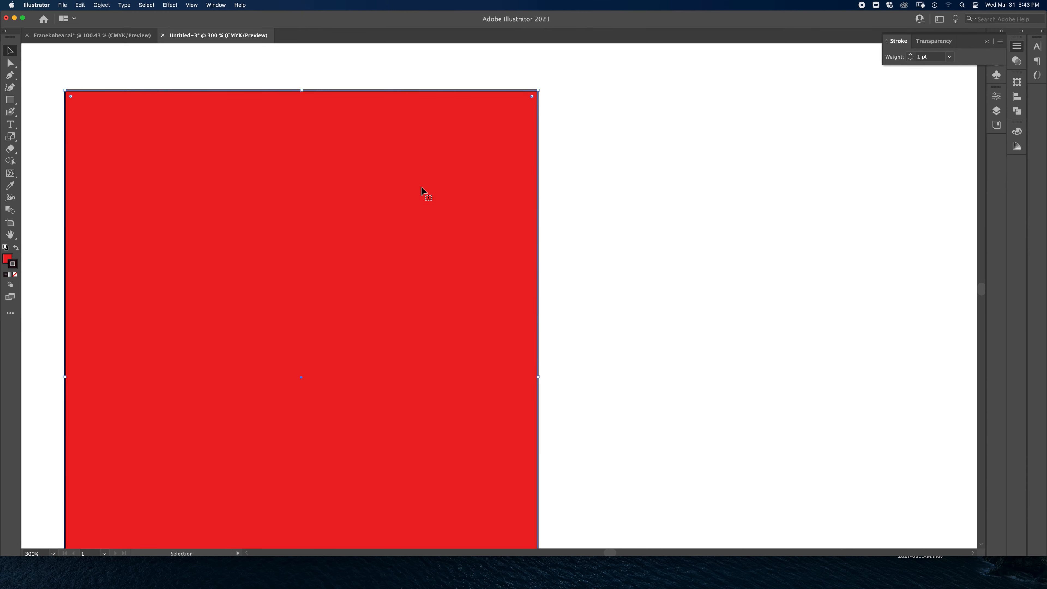
left_click(911, 57)
left_click(911, 56)
left_click(911, 56)
left_click(911, 56)
left_click(910, 56)
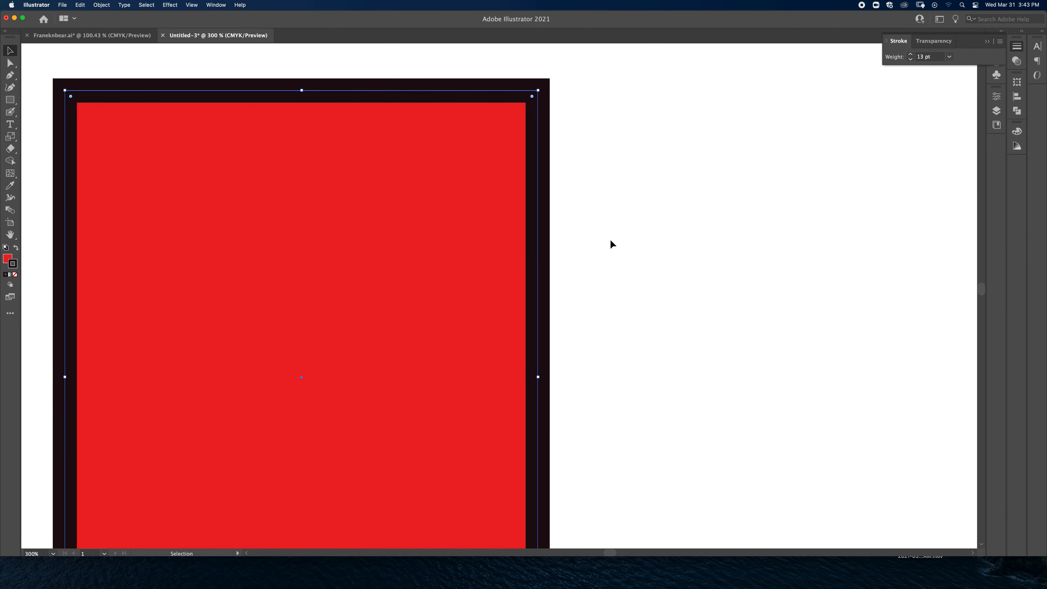
Step: Widen the red rectangle to the right and lower its top edge so it is roughly square
key("super+0")
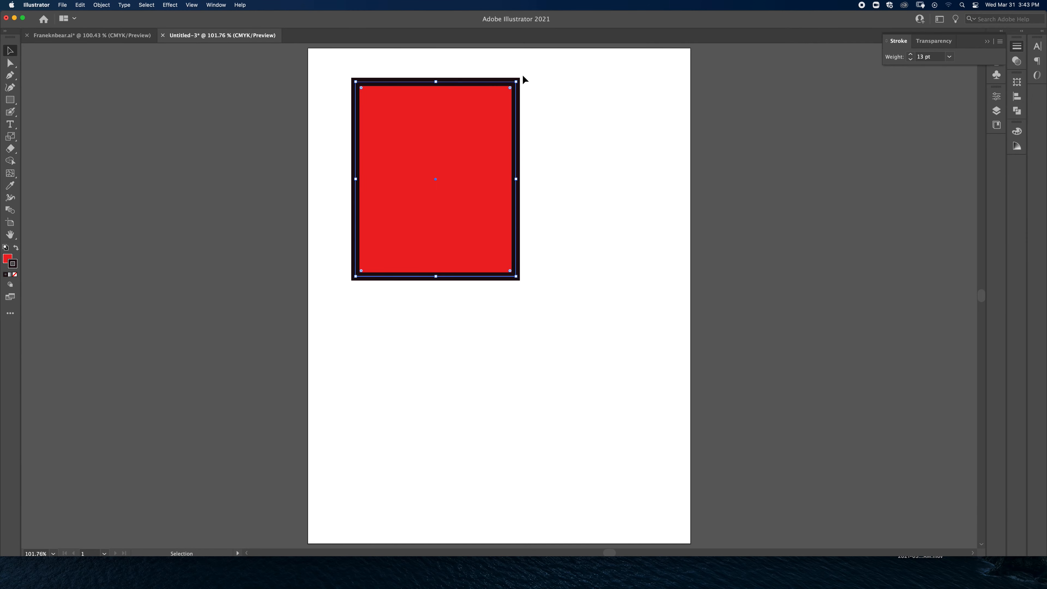
left_click_drag(516, 179, 543, 186)
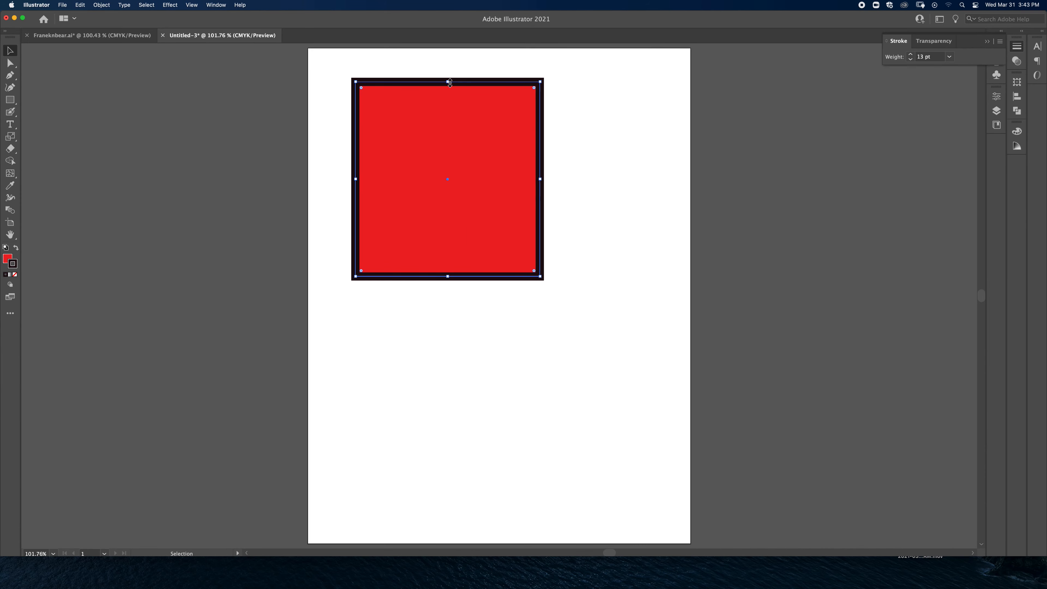
left_click_drag(449, 82, 449, 105)
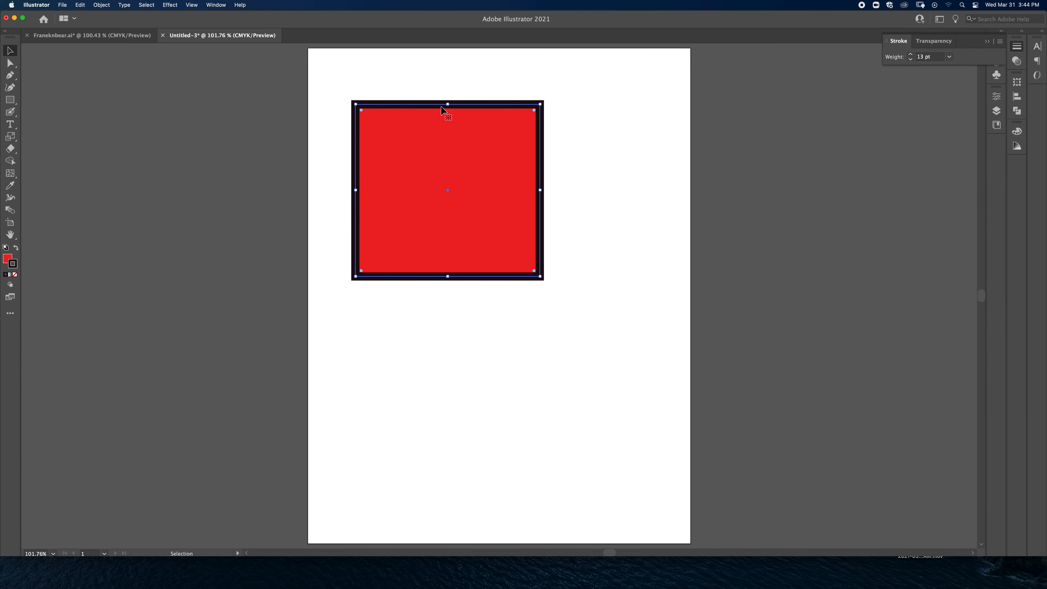
mouse_move(448, 104)
left_mouse_down()
mouse_move(448, 73)
mouse_move(449, 131)
mouse_move(450, 93)
left_mouse_up()
left_click(192, 5)
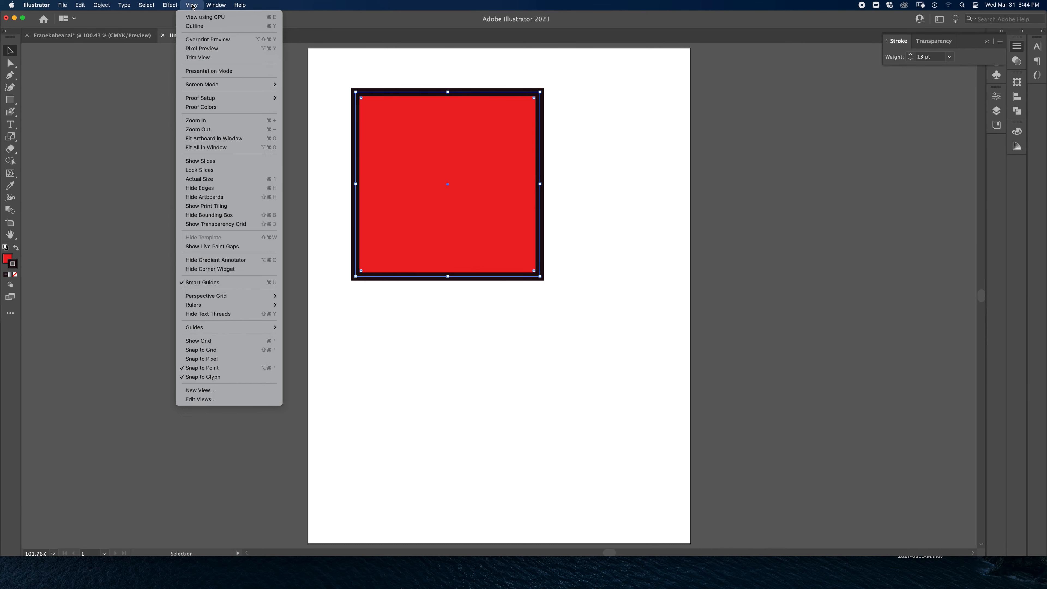
left_click(192, 5)
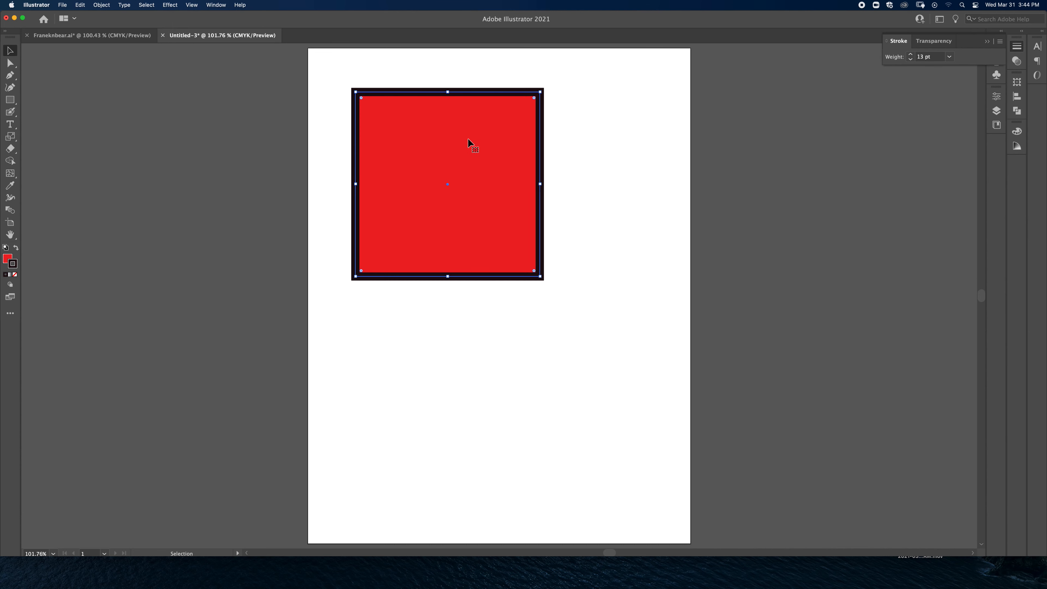
Step: Draw a small upright rectangle beside the large square, move it below the square, and reselect the large square
left_click(10, 100)
left_click_drag(576, 136, 660, 247)
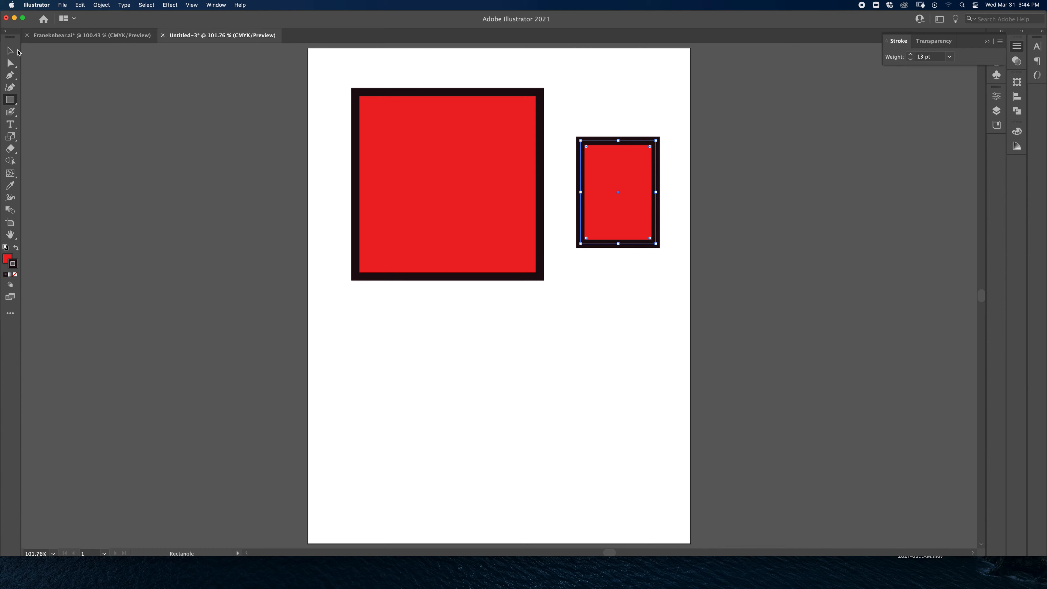
left_click(10, 51)
left_click_drag(636, 186, 406, 329)
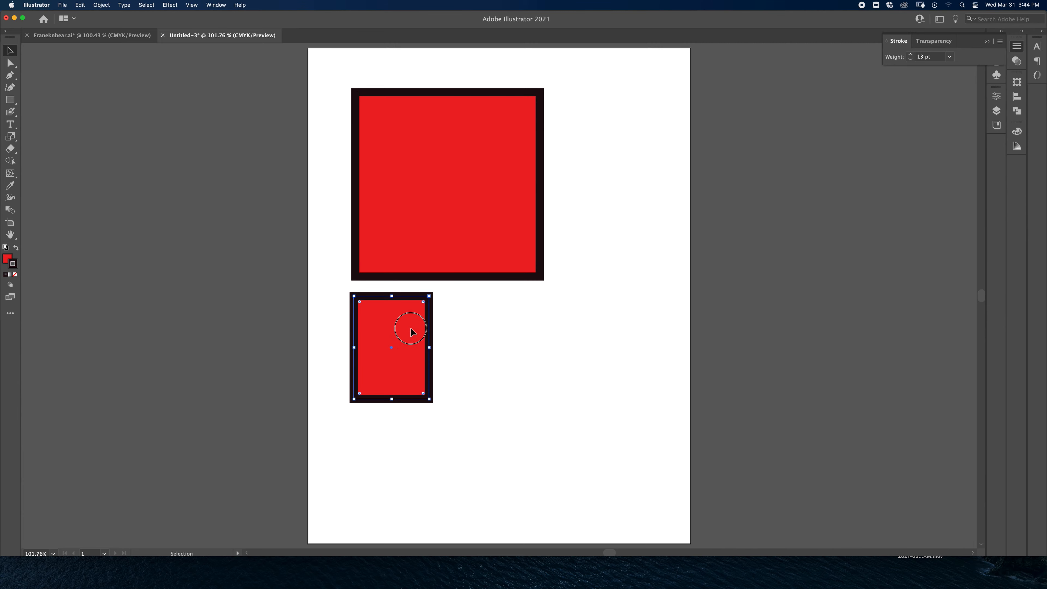
left_click_drag(406, 328, 528, 368)
left_click(508, 189)
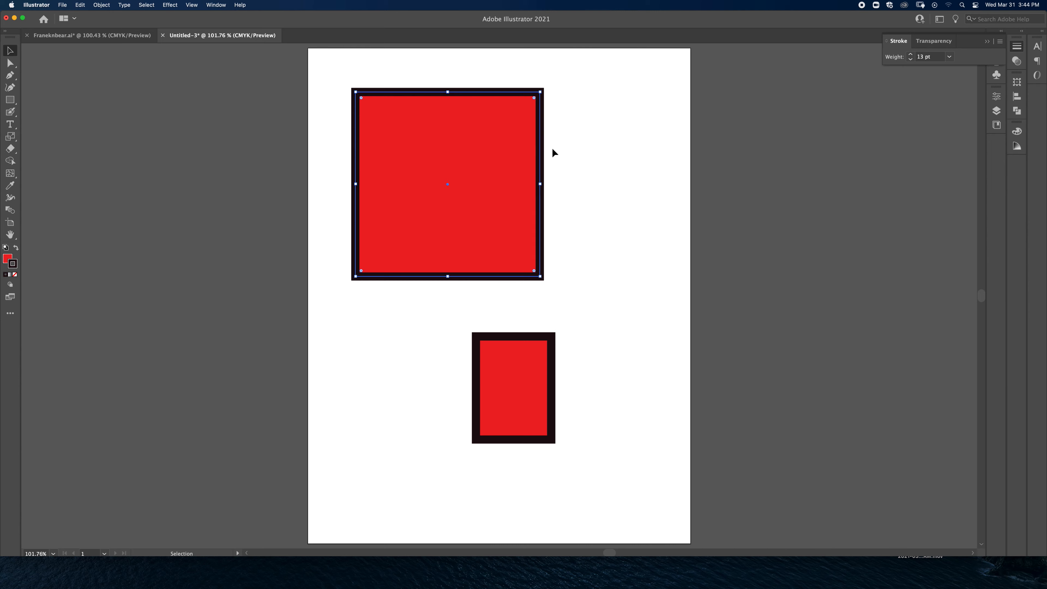
Step: Draw a nearly square rectangle about 128 × 121 pt to the right of the large square with the Rectangle tool
left_click(14, 103)
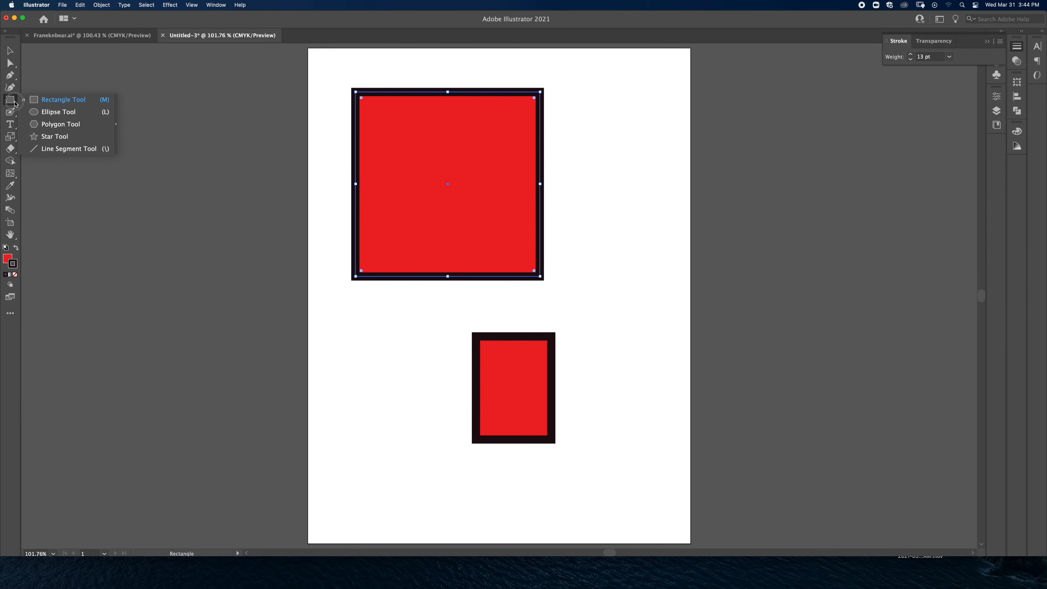
left_click(50, 102)
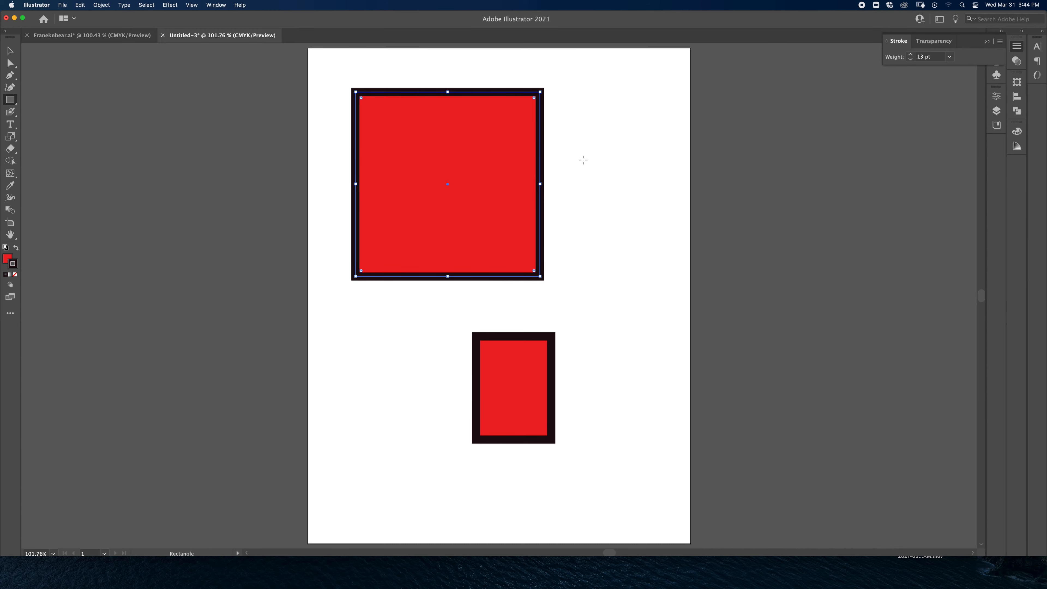
left_click_drag(576, 121, 657, 197)
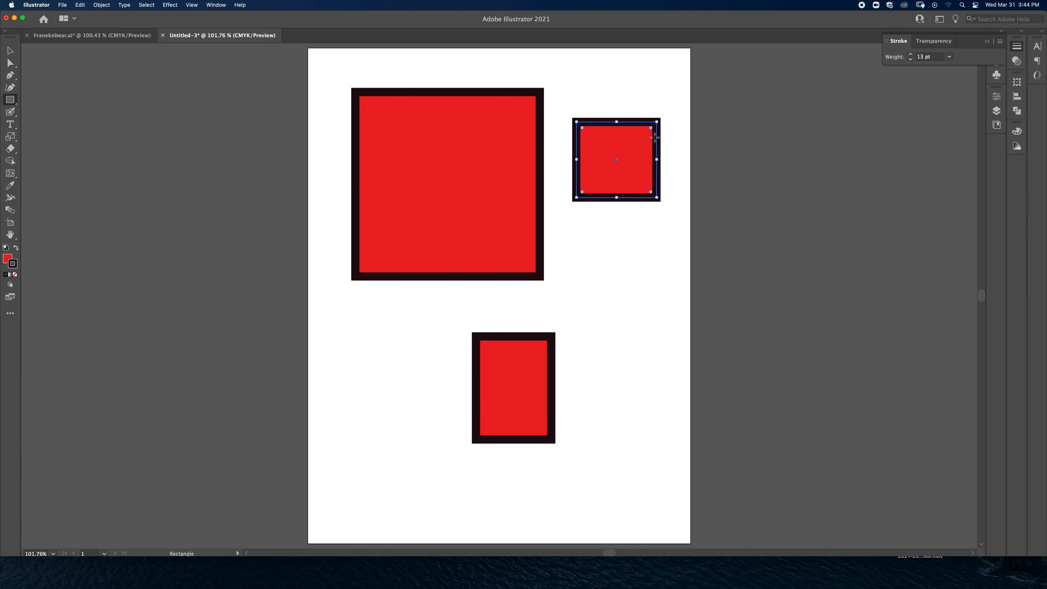
key("super+equal")
key("super+equal")
key("super+equal")
key("super+equal")
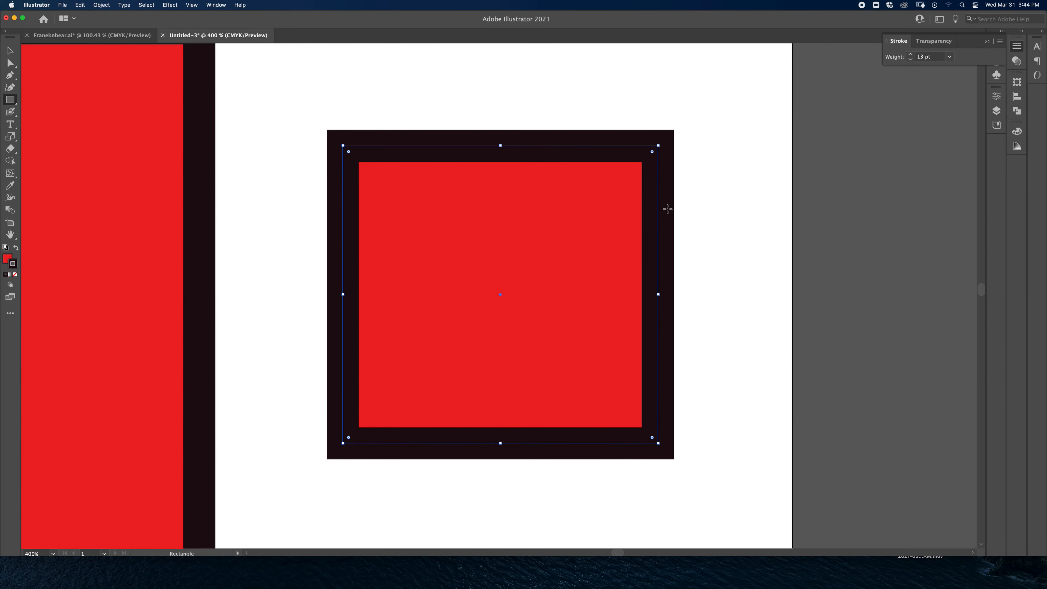
left_click(591, 193)
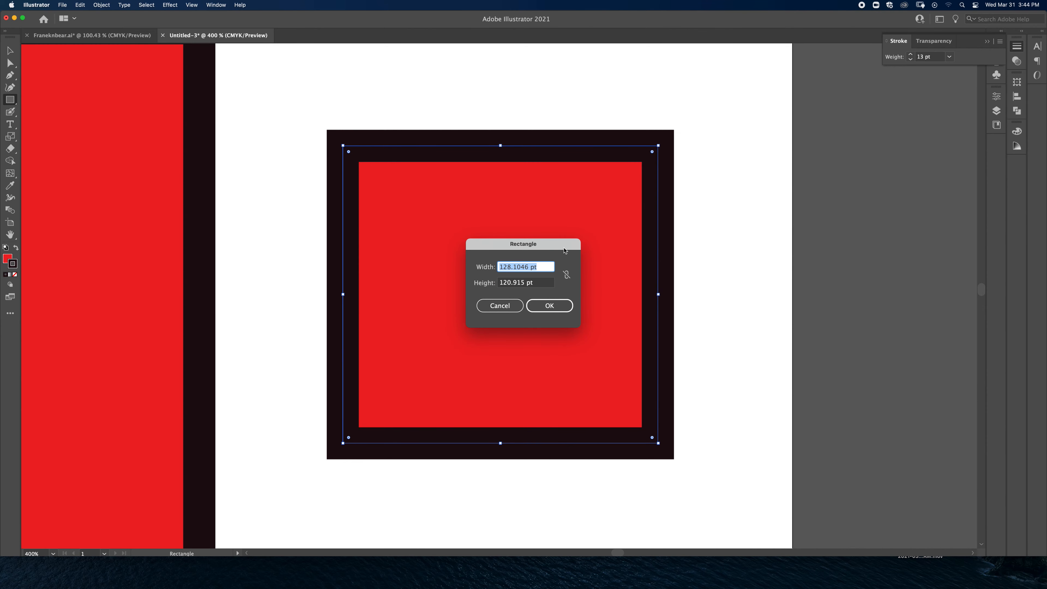
left_click(570, 311)
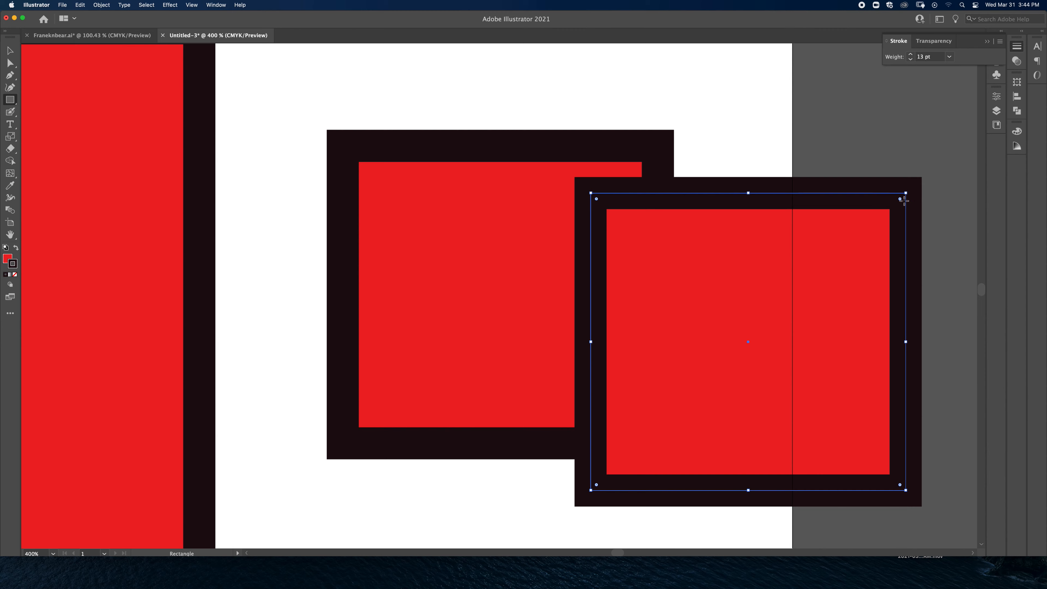
key("super+z")
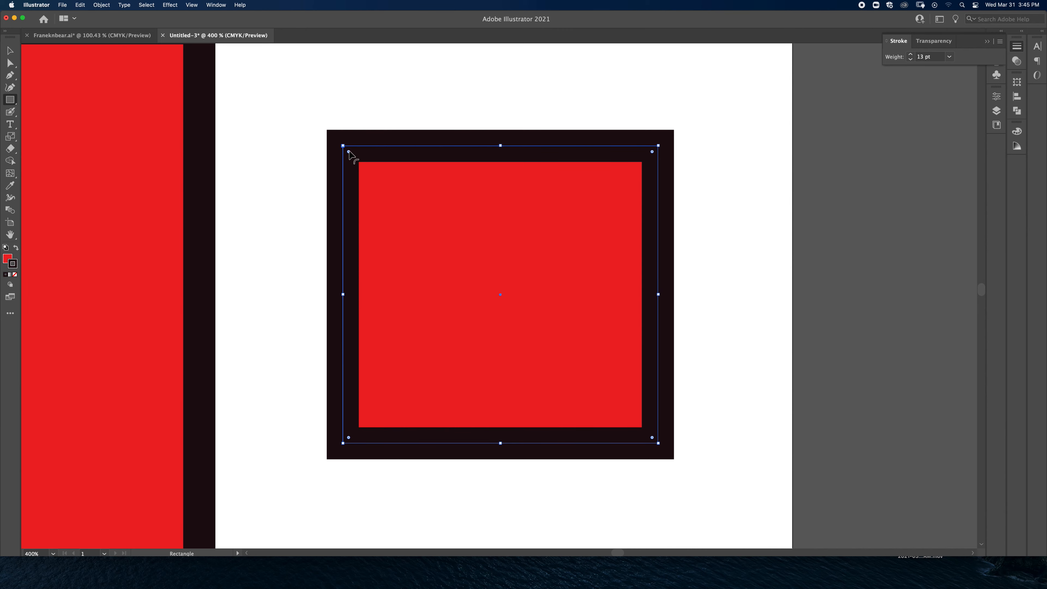
Step: Remove the stroke from the small near-square on the right and round all of its corners generously
left_click(15, 275)
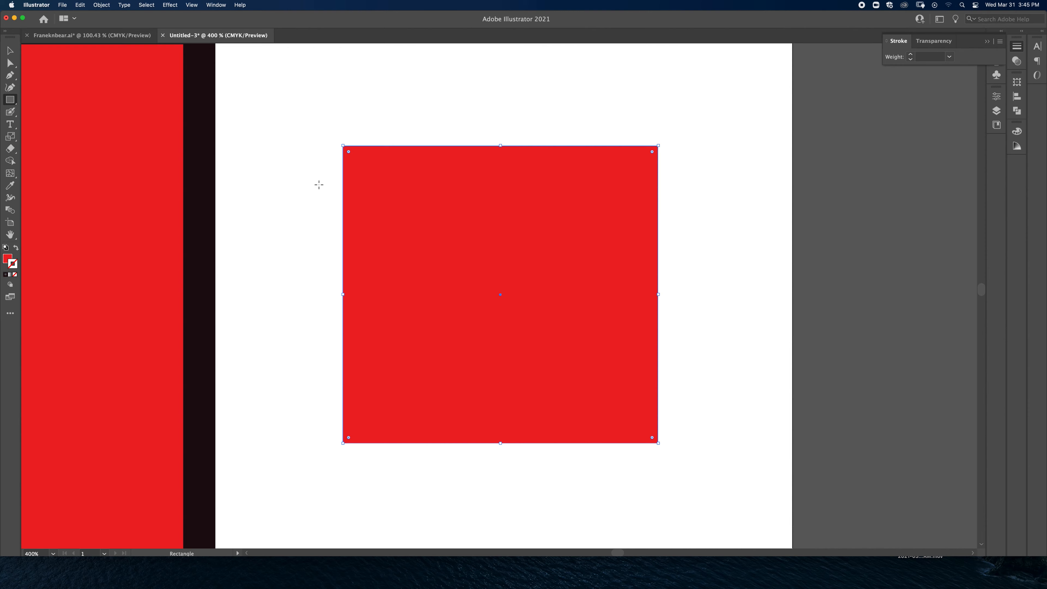
left_click(10, 51)
left_click_drag(348, 153, 384, 214)
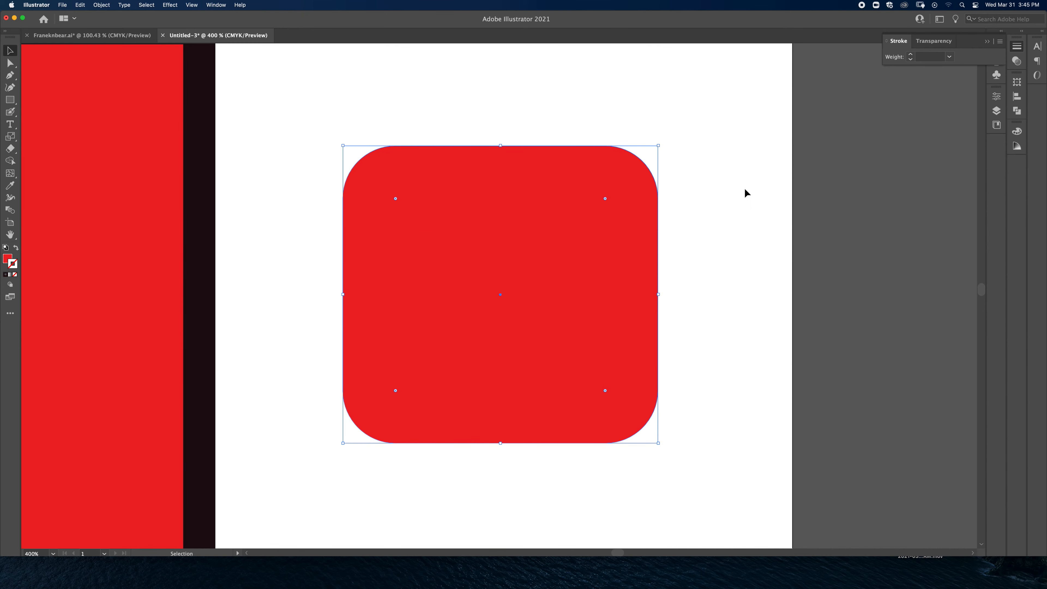
key("super+0")
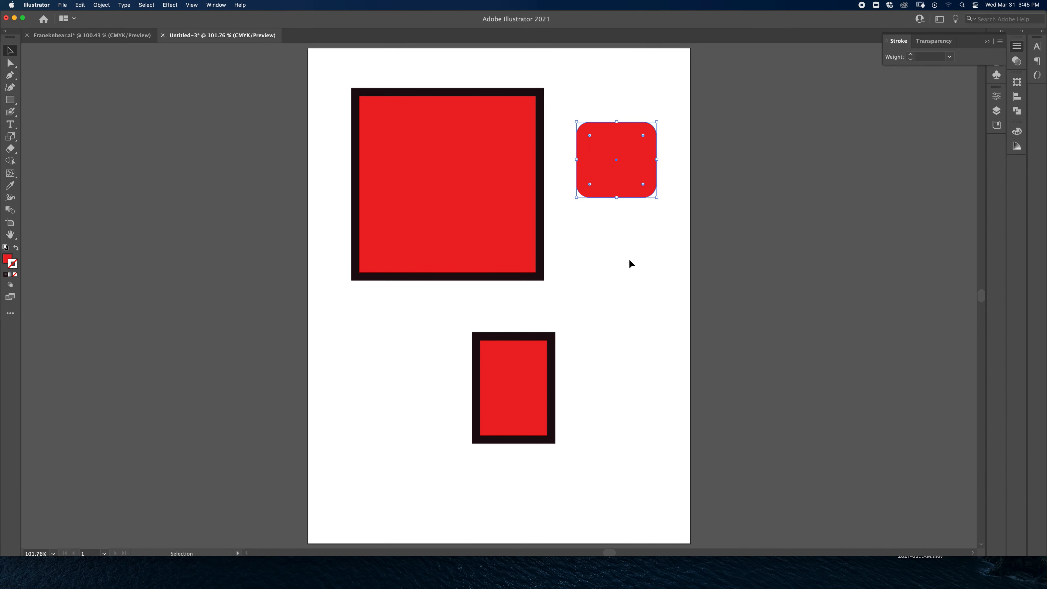
Step: Try placing a copy of the rounded square just below it and moving the original away, and undo these changes
left_click(644, 233)
left_click(642, 150)
key("a")
key("super+v")
key("v")
left_click_drag(537, 299, 667, 243)
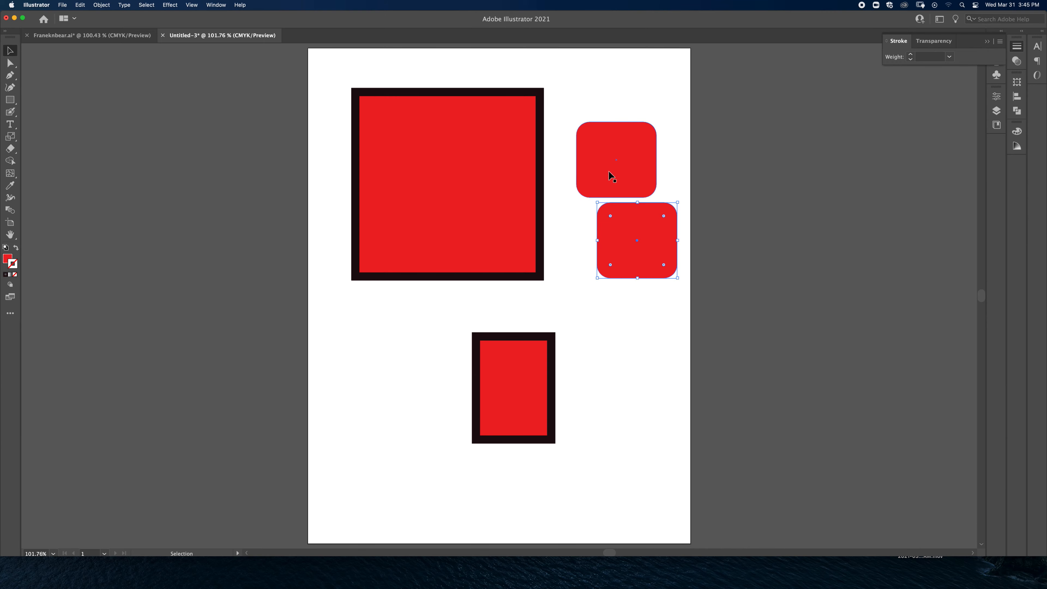
left_click_drag(611, 177, 383, 385)
key("super+z")
key("super+z")
key("super+z")
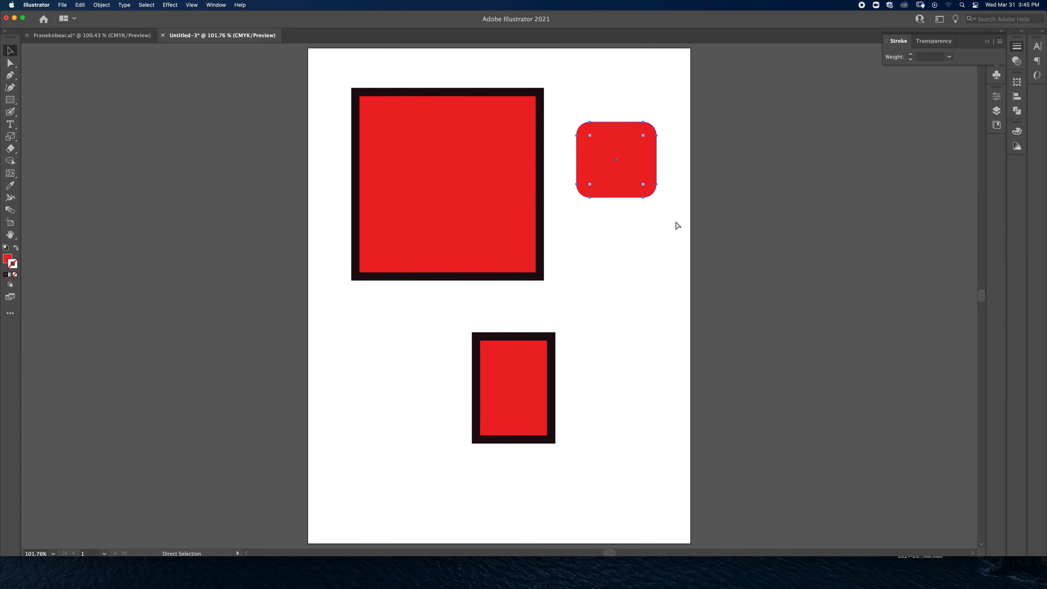
Step: Reshape the rounded square's upper-left corner with Direct Selection, raising its top anchor point and stretching that point's handle far left
key("super+equal")
key("super+equal")
key("super+equal")
key("super+equal")
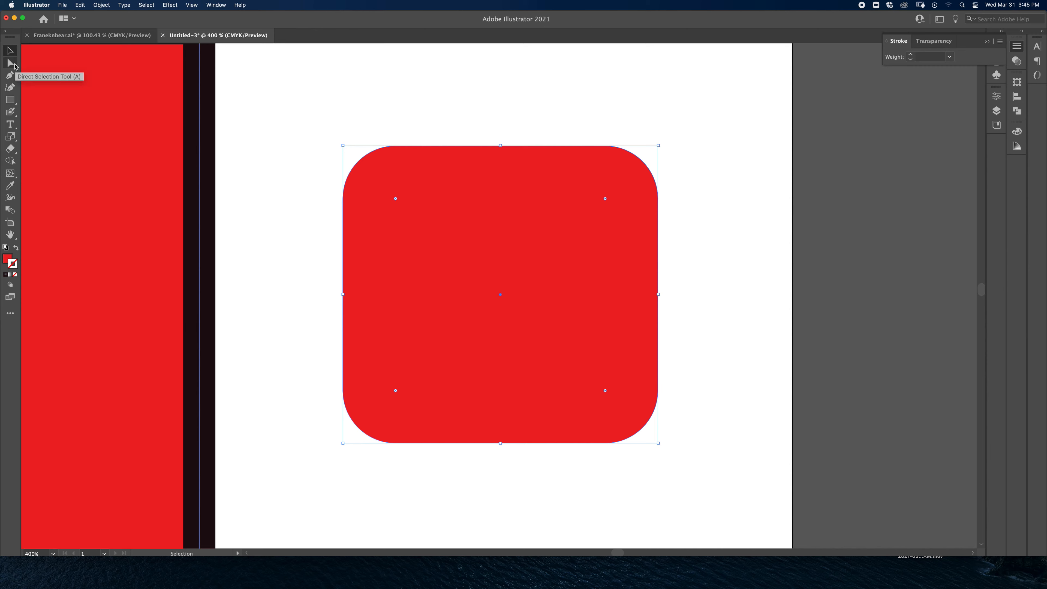
left_click(15, 66)
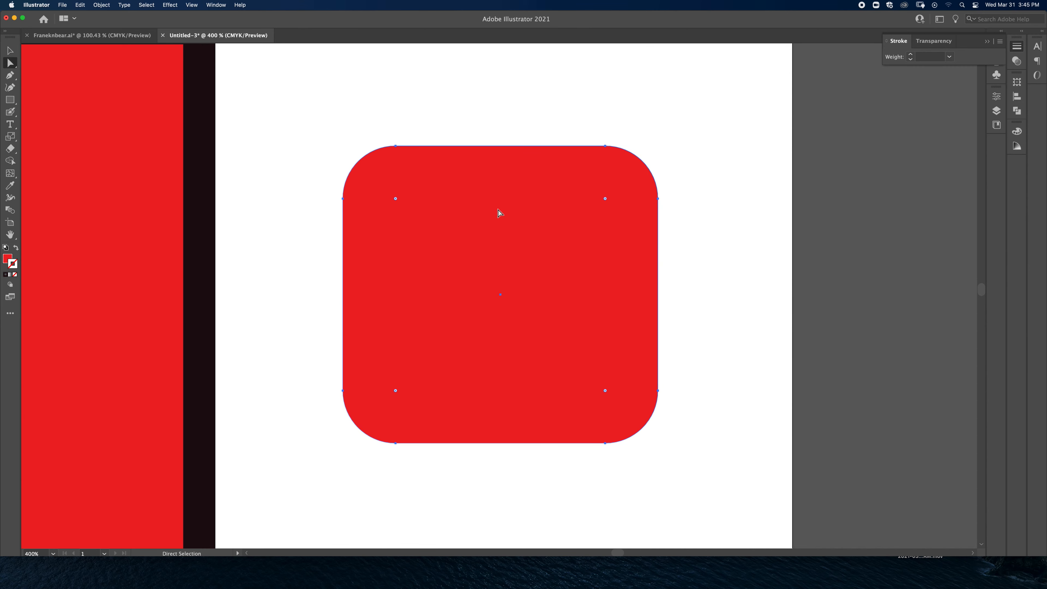
left_click_drag(395, 146, 252, 110)
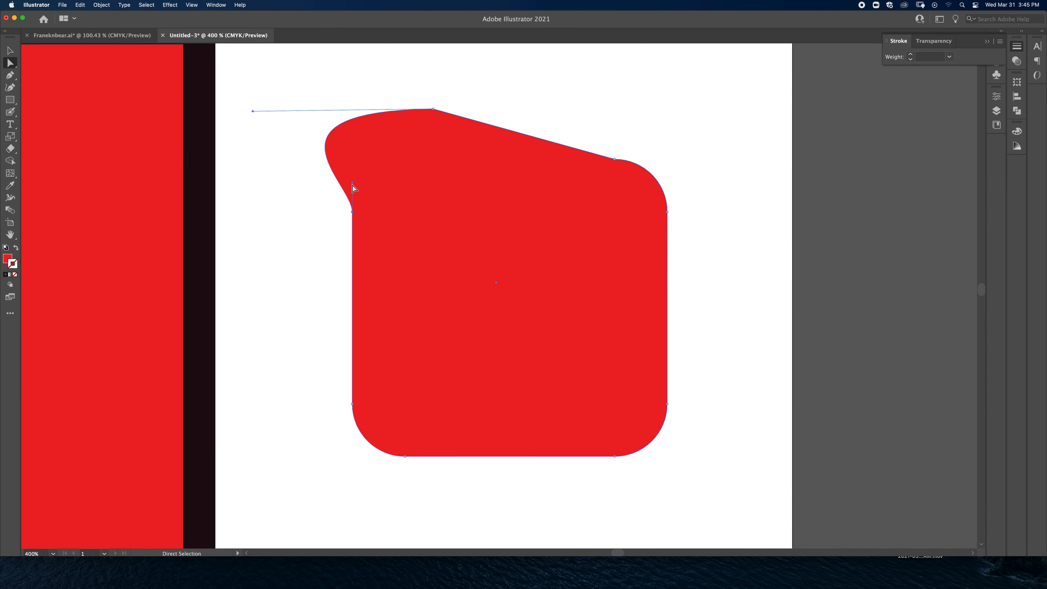
Step: Reshape the rounded square's left side by reworking its upper anchor point with the Anchor Point tool, extending that point's handle far right across the shape
left_click_drag(352, 182, 279, 165)
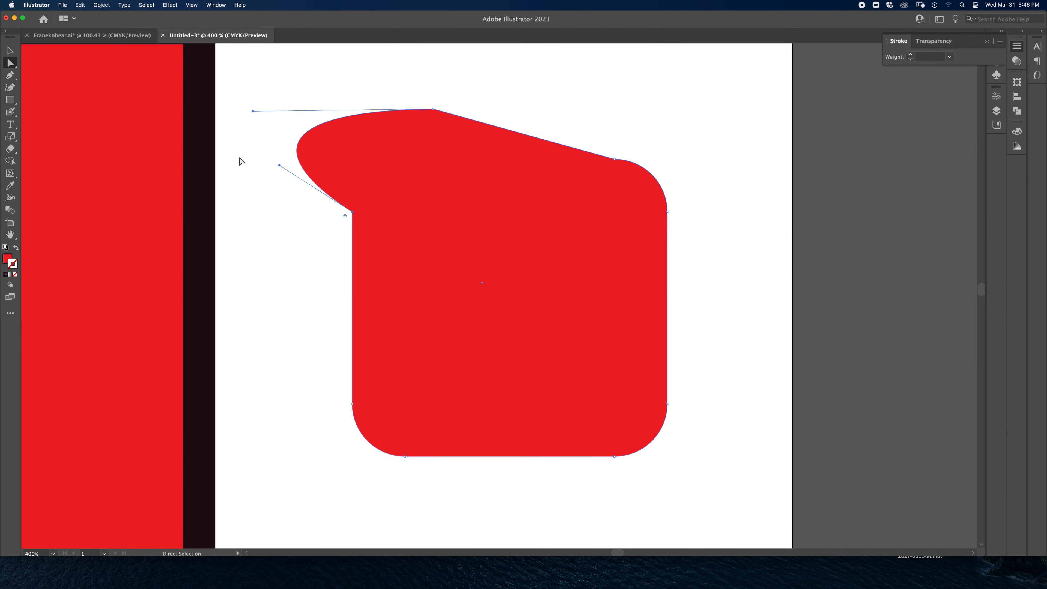
key("p")
left_click(11, 75)
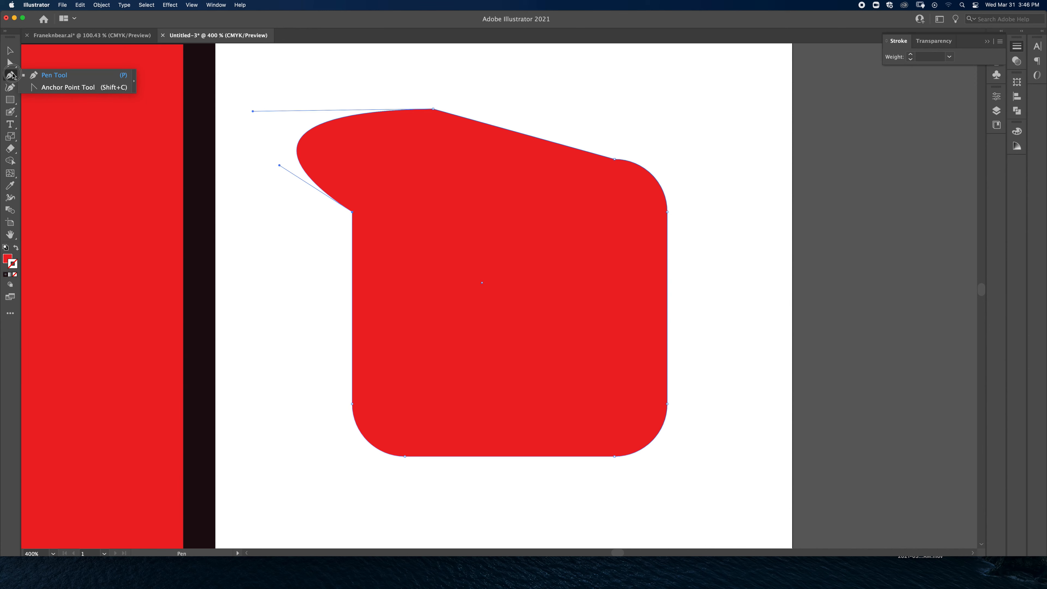
left_click(59, 88)
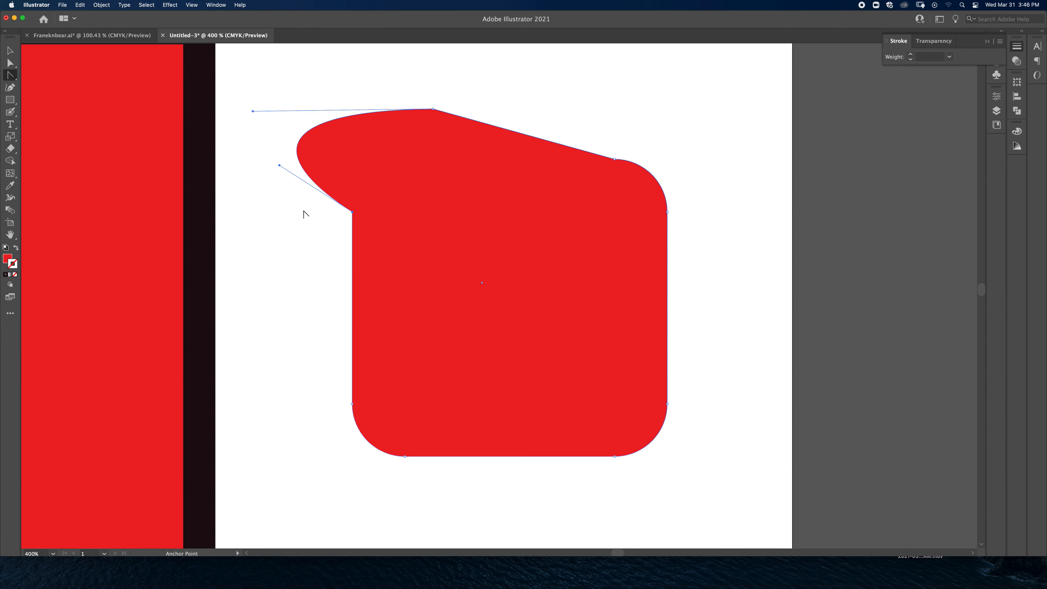
left_click(353, 212)
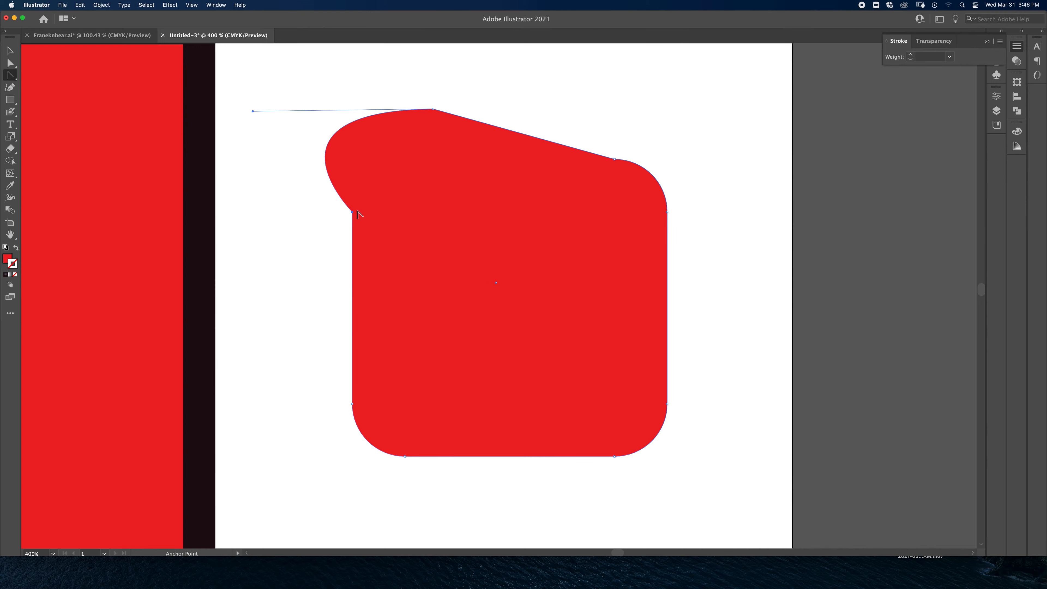
left_click_drag(351, 212, 610, 202)
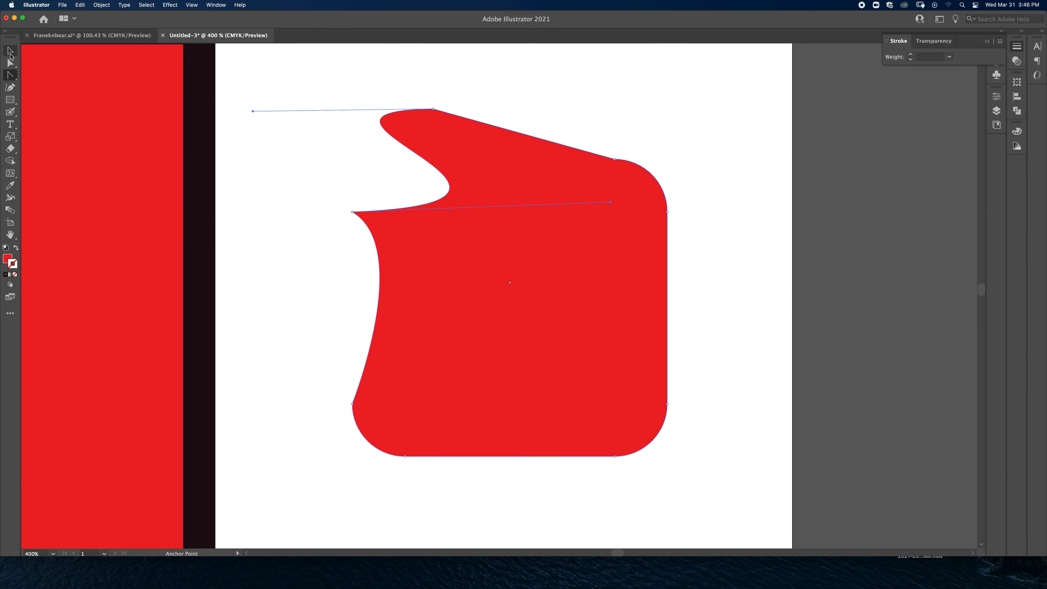
left_click(10, 63)
left_click(585, 260)
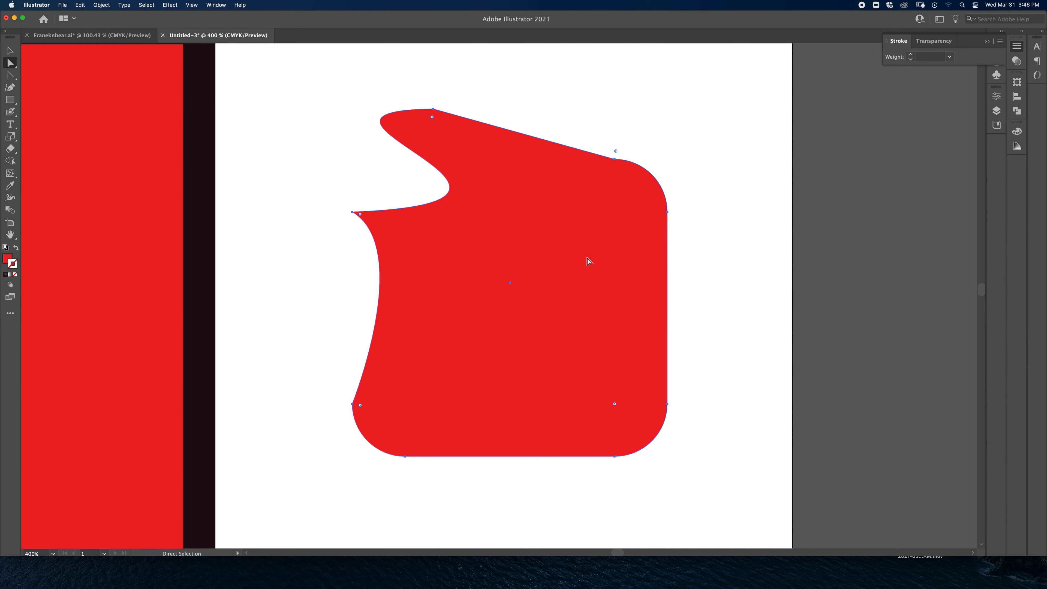
Step: Draw a circle below the reshaped square and a smaller circle above it with the Ellipse tool
left_click(9, 100)
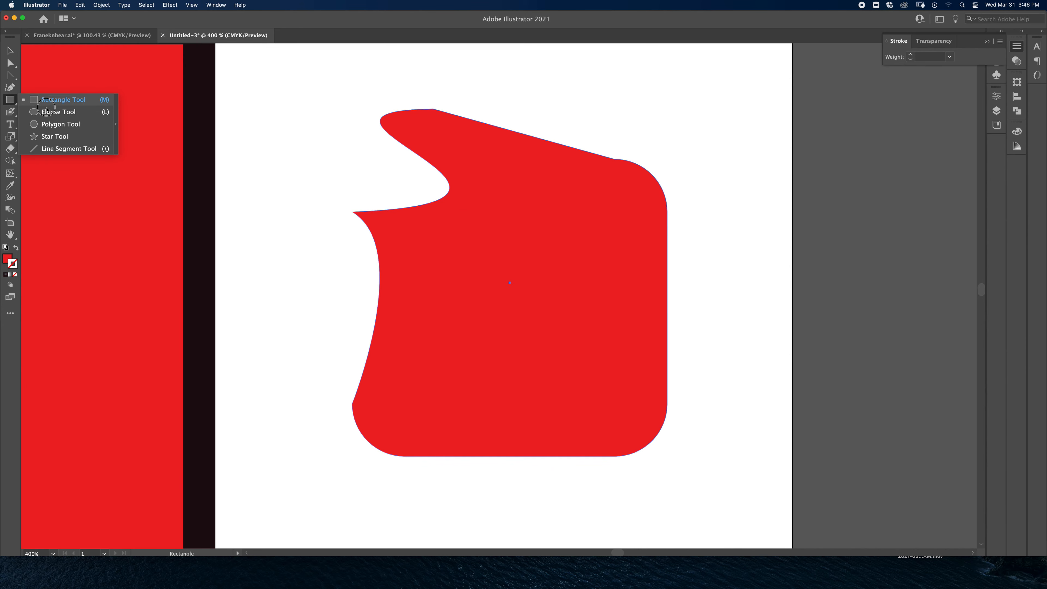
left_click(58, 112)
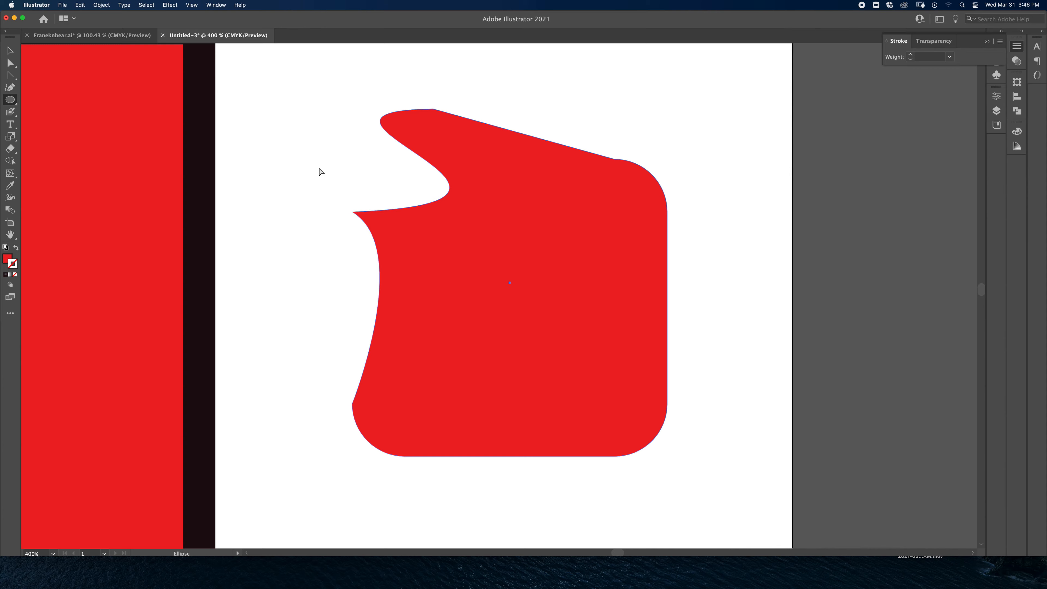
key("super+minus")
key("super+minus")
key("super+minus")
key("super+minus")
left_click_drag(471, 386, 546, 460)
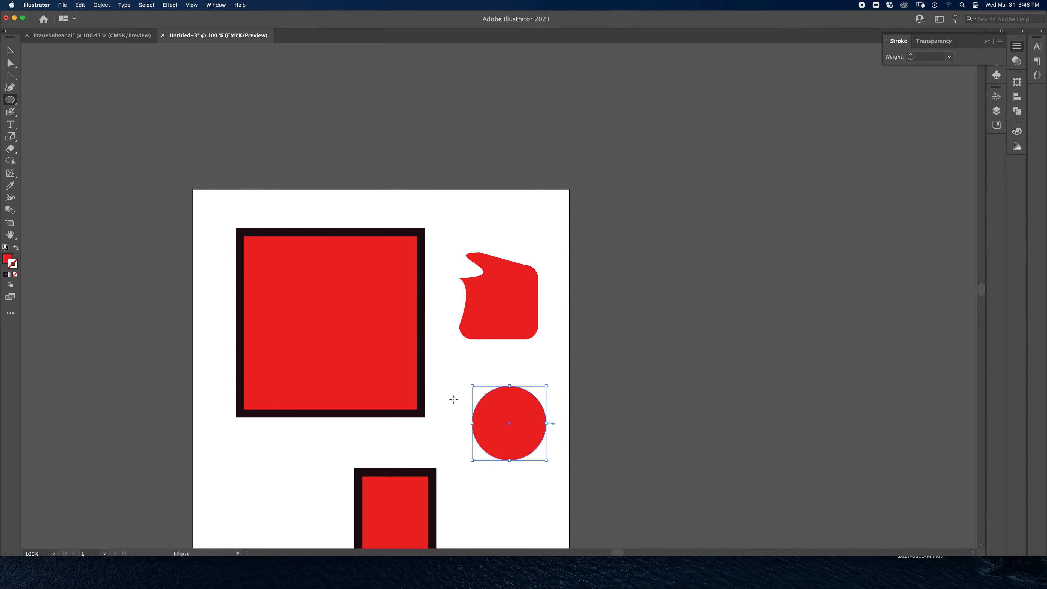
key("super+z")
left_click_drag(444, 366, 506, 430)
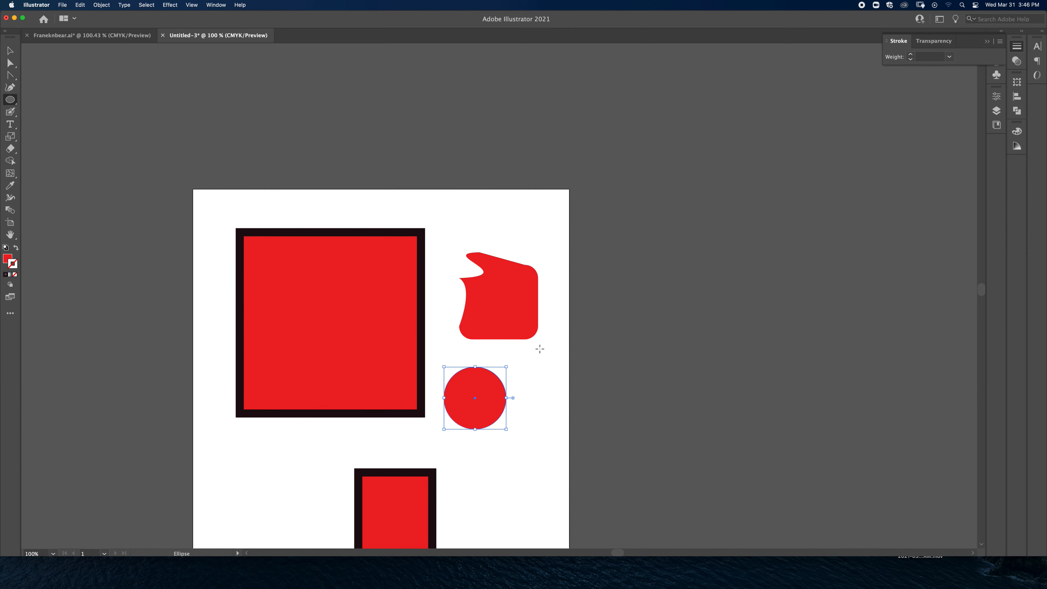
mouse_move(502, 231)
left_mouse_down()
mouse_move(474, 206)
mouse_move(581, 273)
mouse_move(680, 314)
mouse_move(513, 242)
left_mouse_up()
Step: With Direct Selection, pull the lower circle's right anchor point outward and push its left anchor point inward past the centre
key("a")
left_click(478, 404)
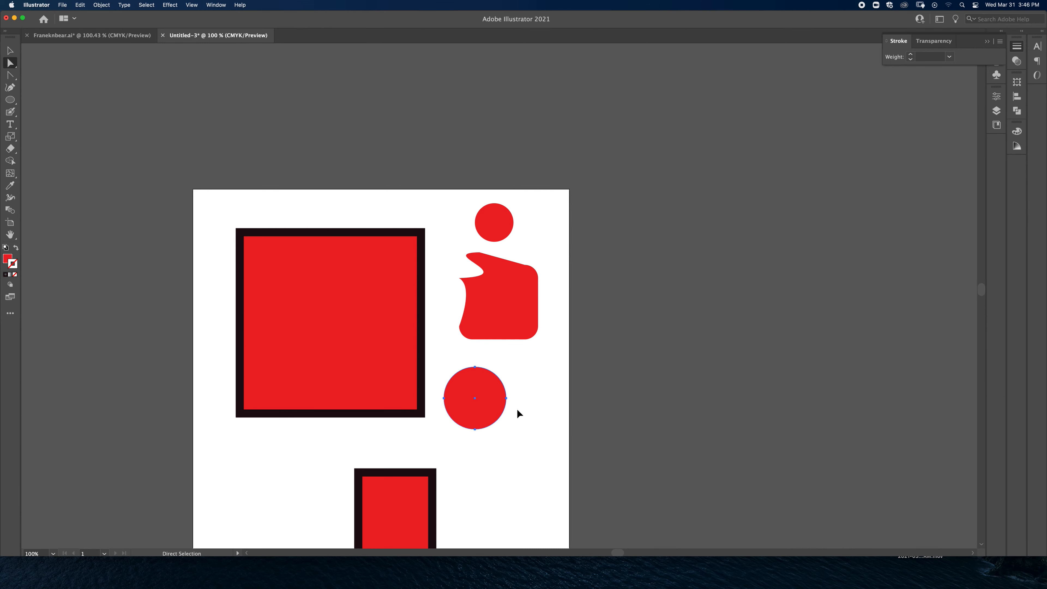
key("super+equal")
key("super+equal")
key("super+equal")
left_click_drag(595, 301, 582, 286)
left_click(617, 308)
left_click(566, 298)
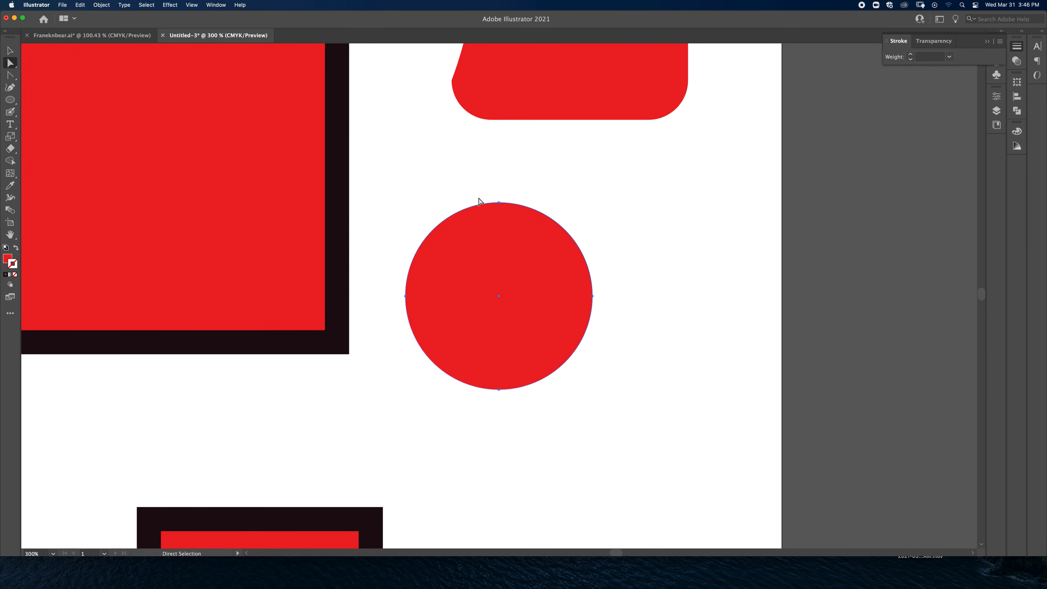
left_click(593, 300)
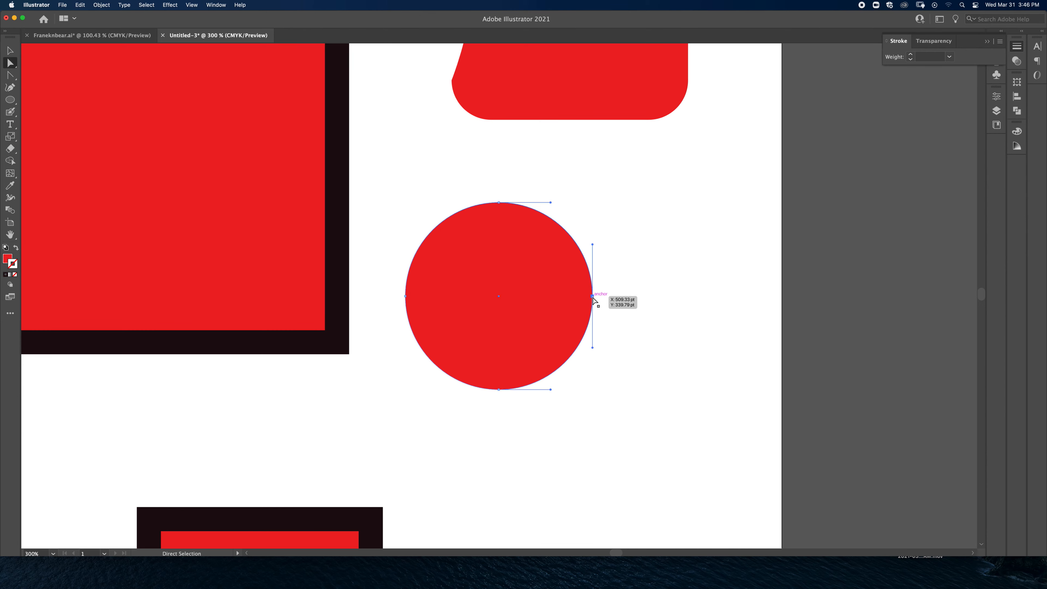
left_click_drag(594, 300, 723, 296)
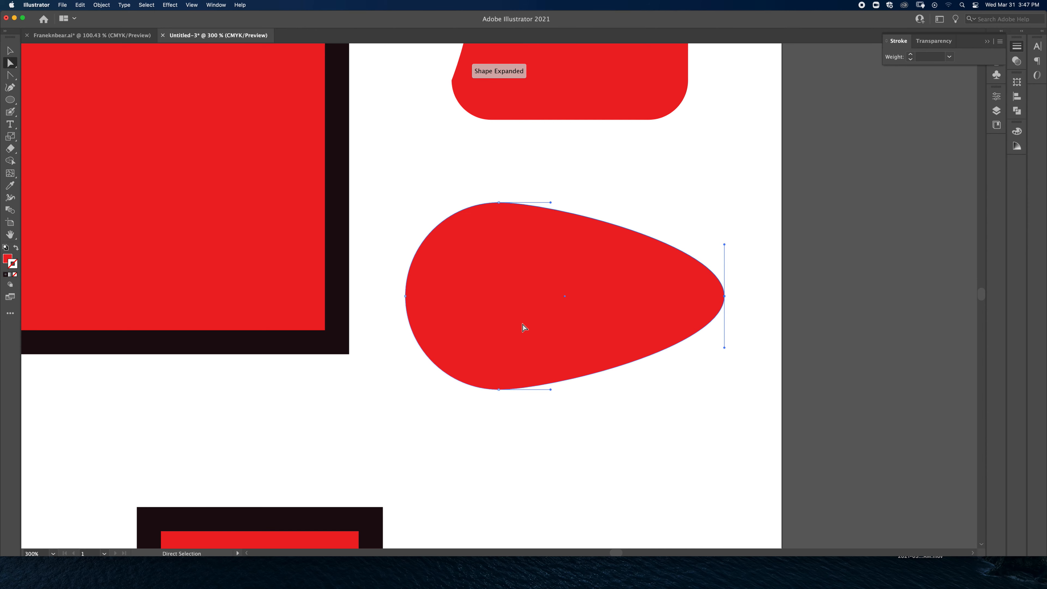
left_click_drag(406, 296, 530, 305)
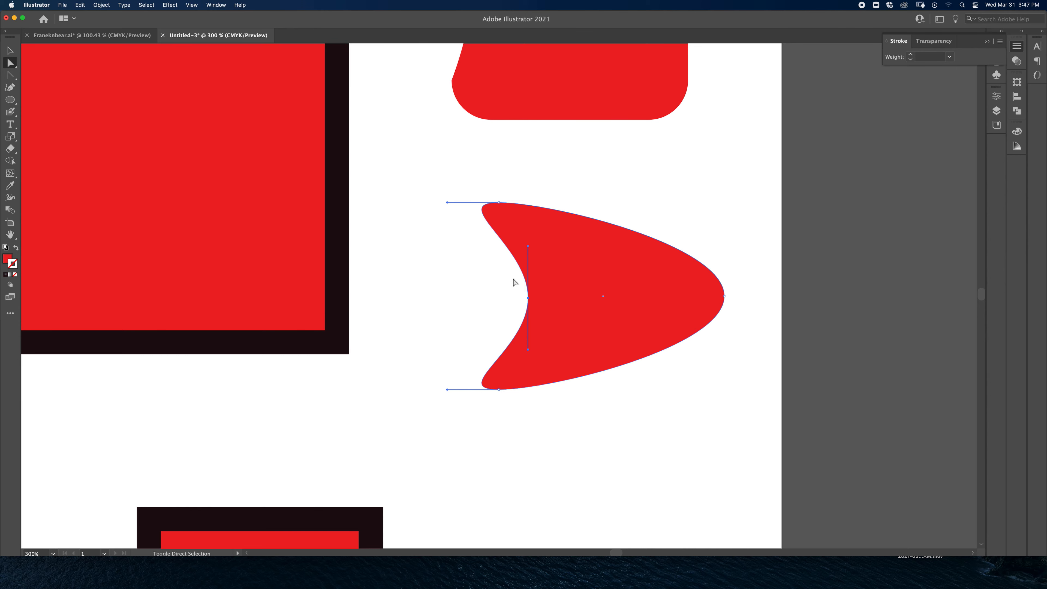
Step: Fold both handles of the indented left anchor point outward to the left, forming the sharp notch of a sideways heart
key("shift+c")
left_click_drag(528, 350, 463, 299)
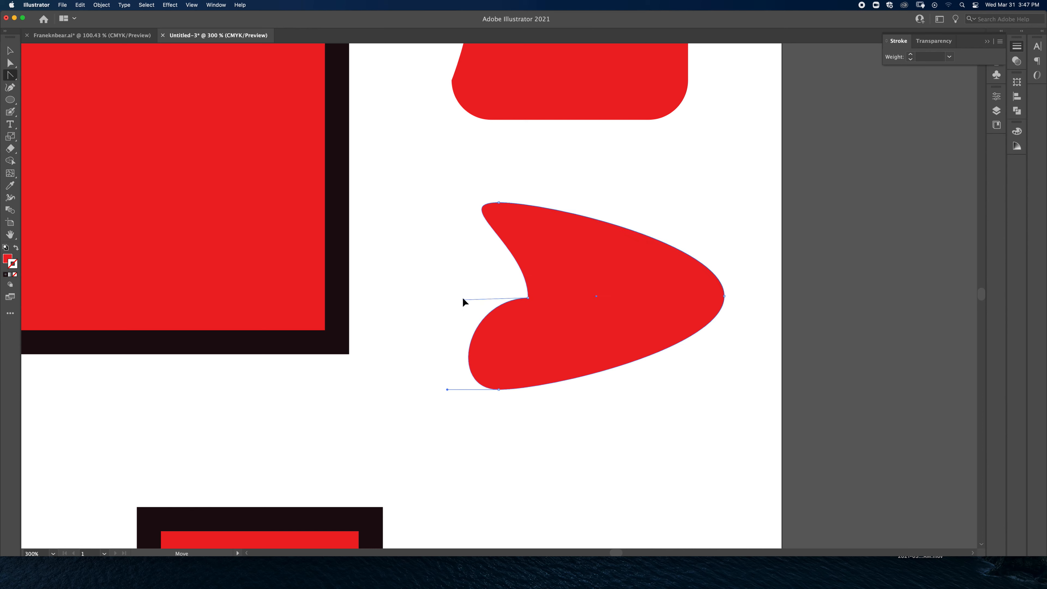
key("a")
left_click(529, 298)
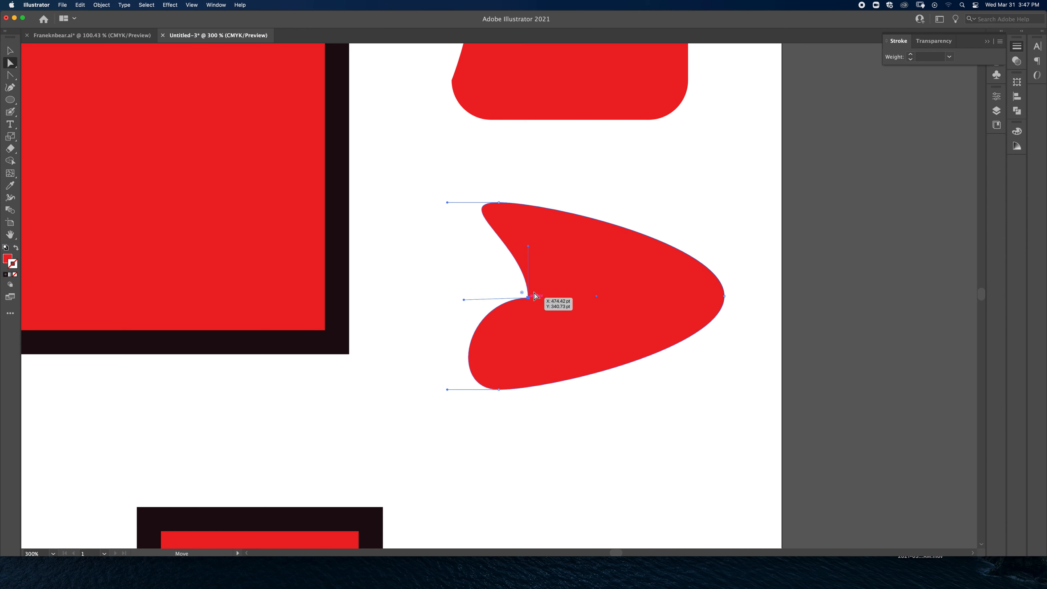
left_click_drag(527, 247, 467, 292)
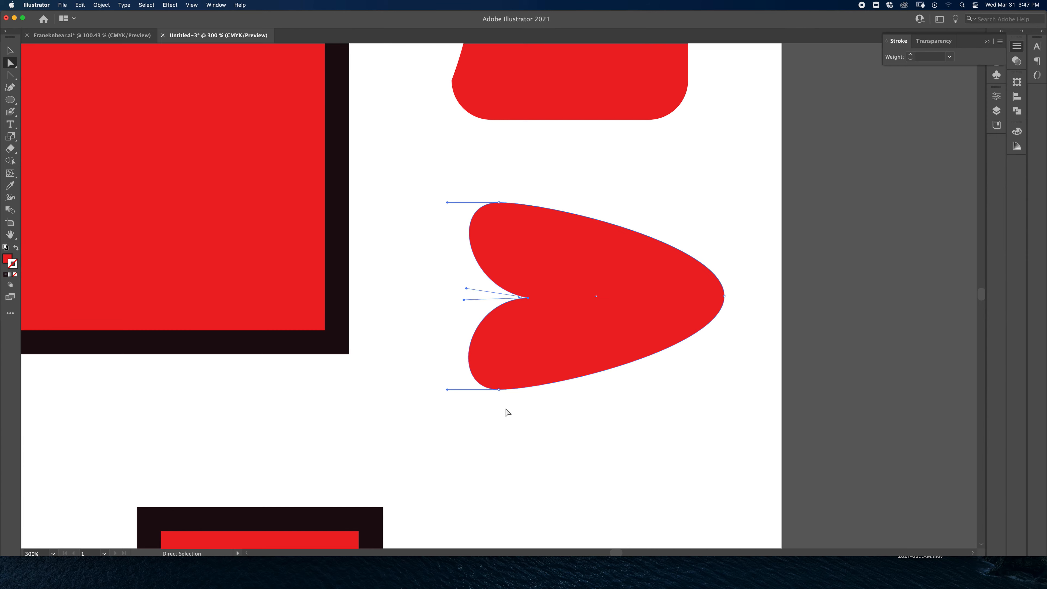
Step: Move the heart's top and bottom anchor points outward with Direct Selection to widen and round its two lobes
left_click_drag(499, 389, 522, 421)
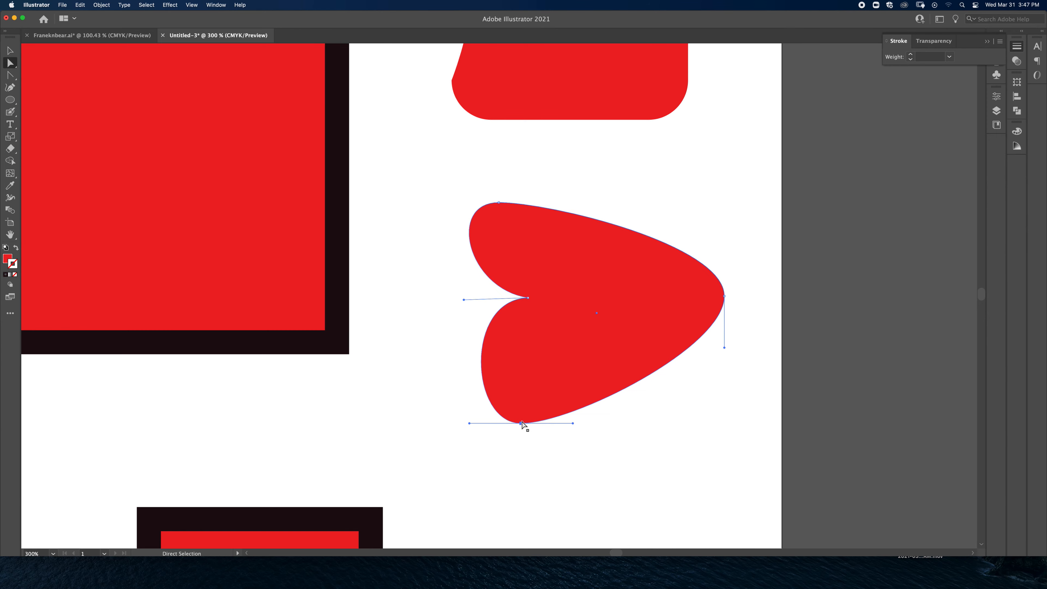
left_click_drag(498, 203, 532, 189)
left_click_drag(520, 424, 492, 426)
left_click(744, 390)
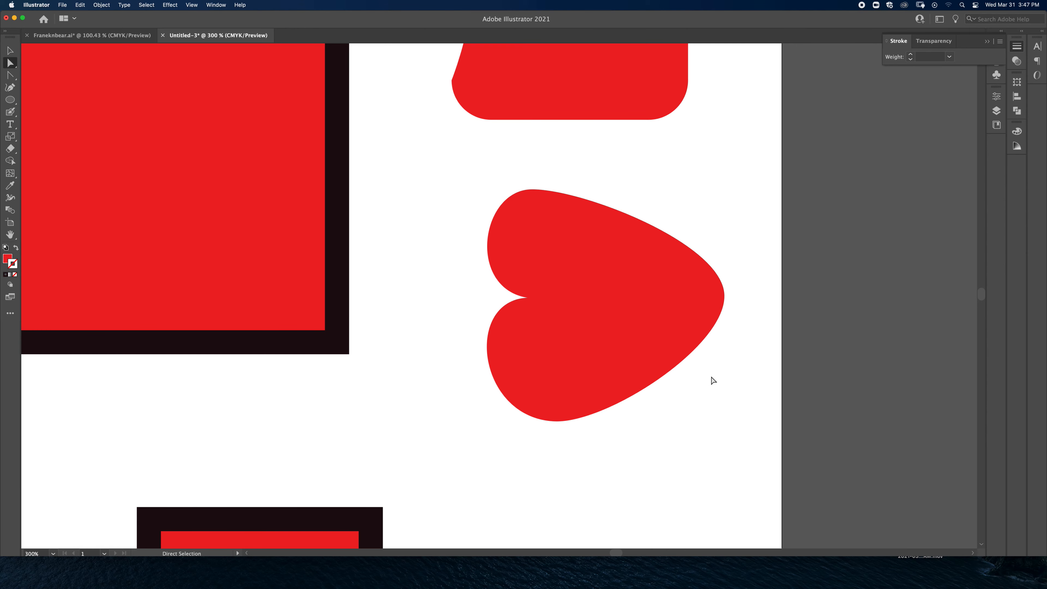
Step: Delete the heart, the reshaped square, the small circle and both outlined rectangles to clear the artboard
key("super+0")
left_click(635, 273)
key("Delete")
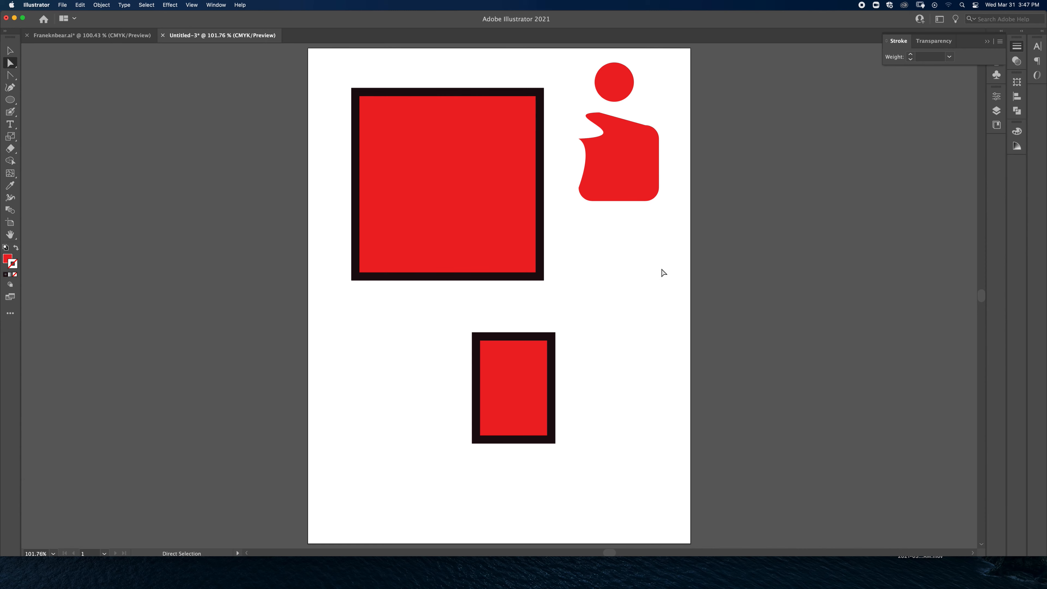
left_click(650, 187)
key("Delete")
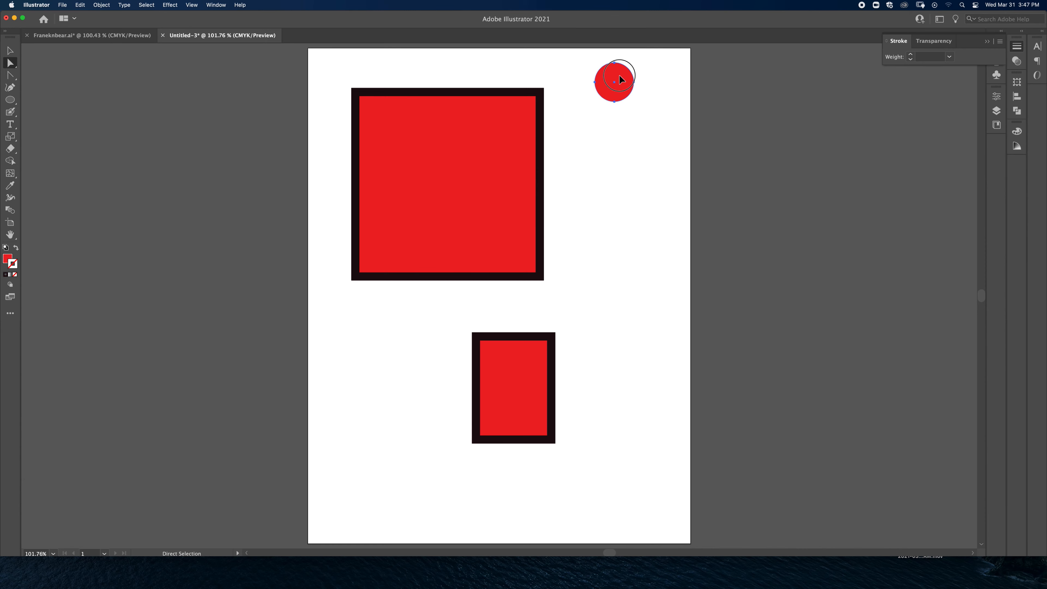
key("Delete")
left_click(507, 145)
key("Delete")
left_click(526, 360)
key("Delete")
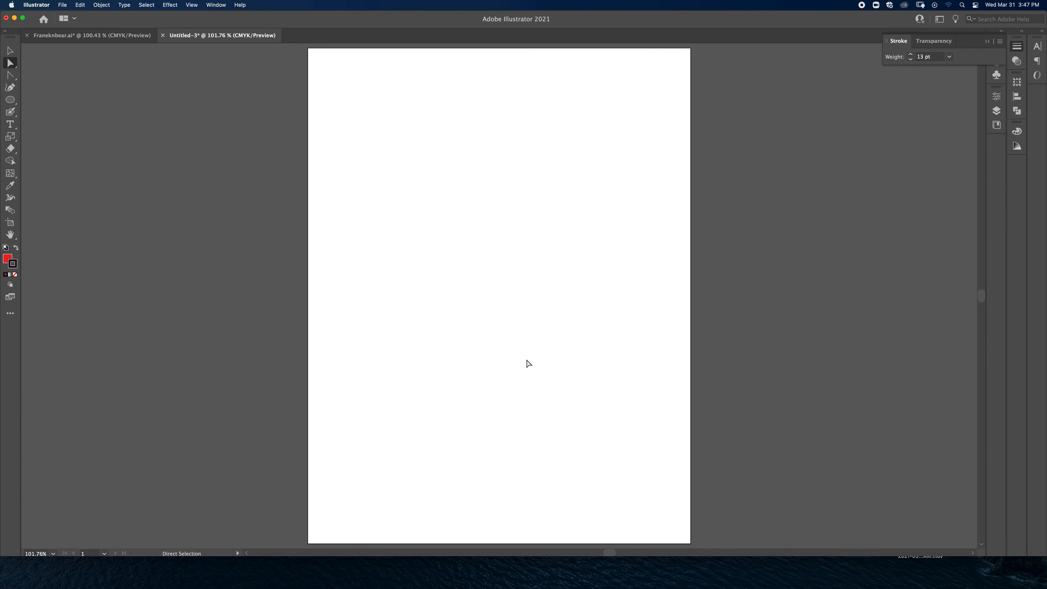
Step: Draw a large closed, curved freeform shape across the upper and middle artboard with the Pen tool
key("p")
left_click_drag(391, 279, 487, 366)
left_click_drag(568, 357, 645, 256)
left_click_drag(606, 145, 519, 110)
left_click_drag(476, 115, 456, 122)
left_click(449, 127)
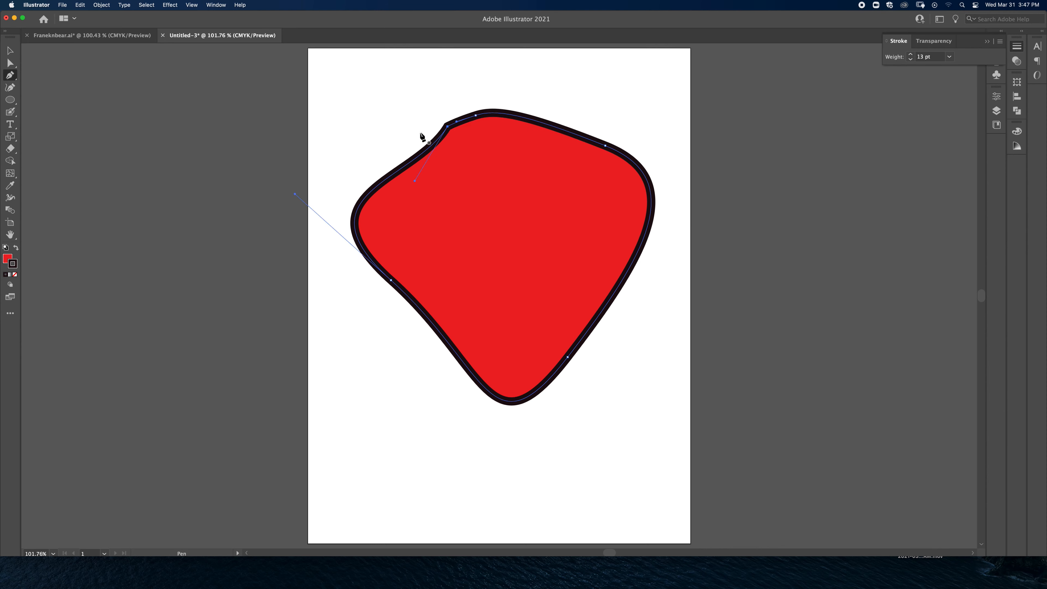
Step: Remove the freeform shape's stroke and fill it with the red swatch from the document's swatches
key("a")
left_click(15, 274)
left_click(7, 260)
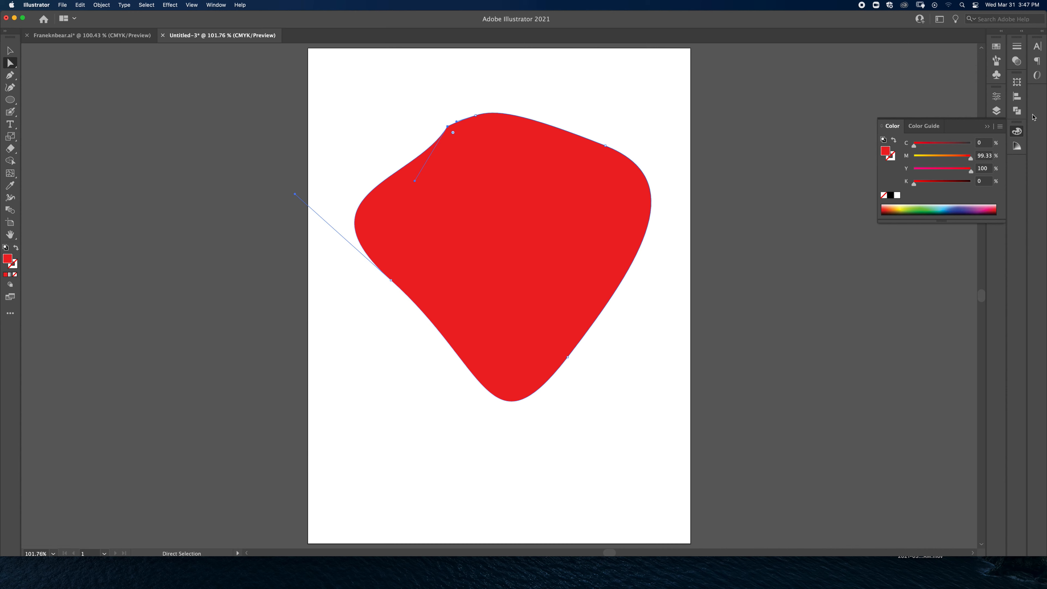
left_click(996, 46)
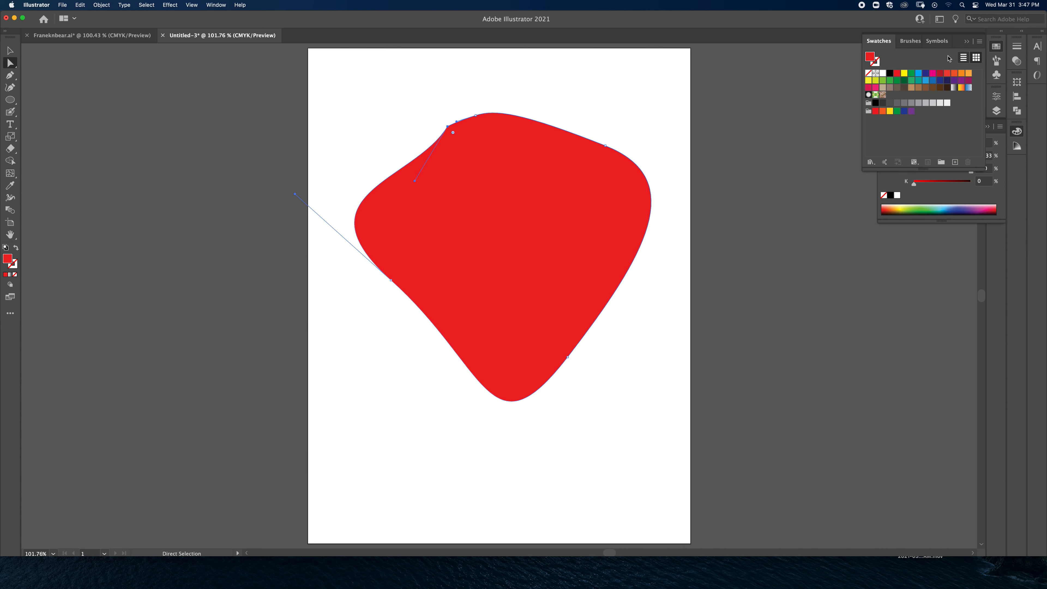
left_click(211, 5)
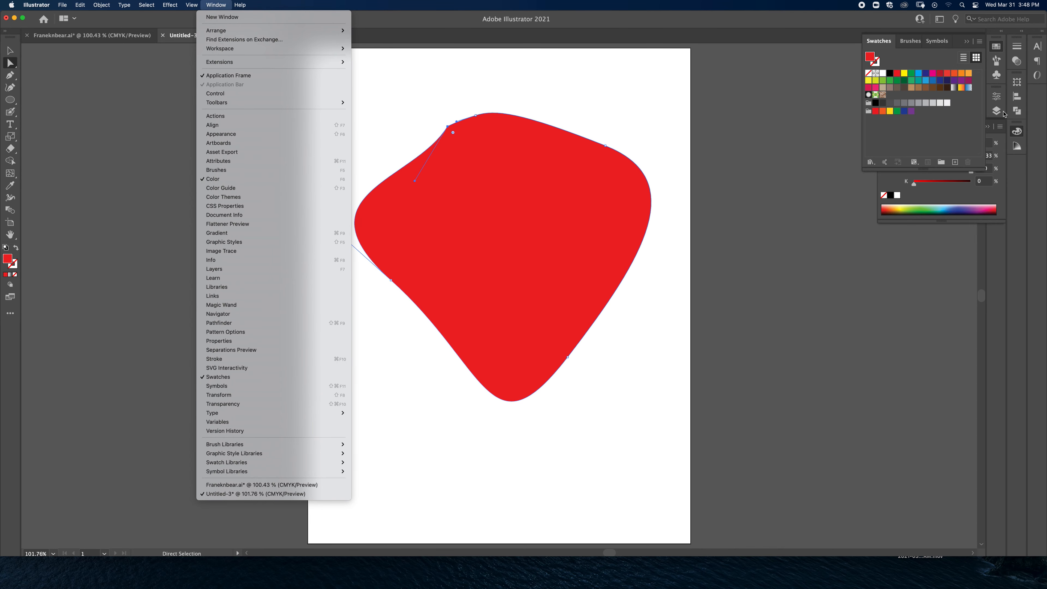
left_click(963, 132)
left_click(897, 74)
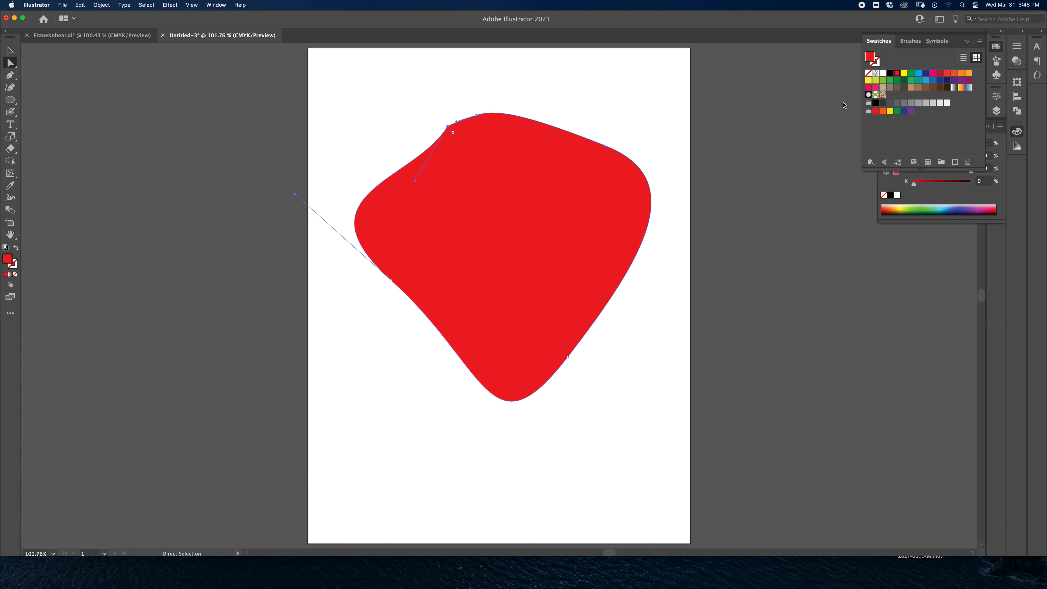
Step: Try different green swatches on the whole freeform shape and settle on a teal fill
left_click(531, 215)
left_click(903, 73)
left_click(904, 80)
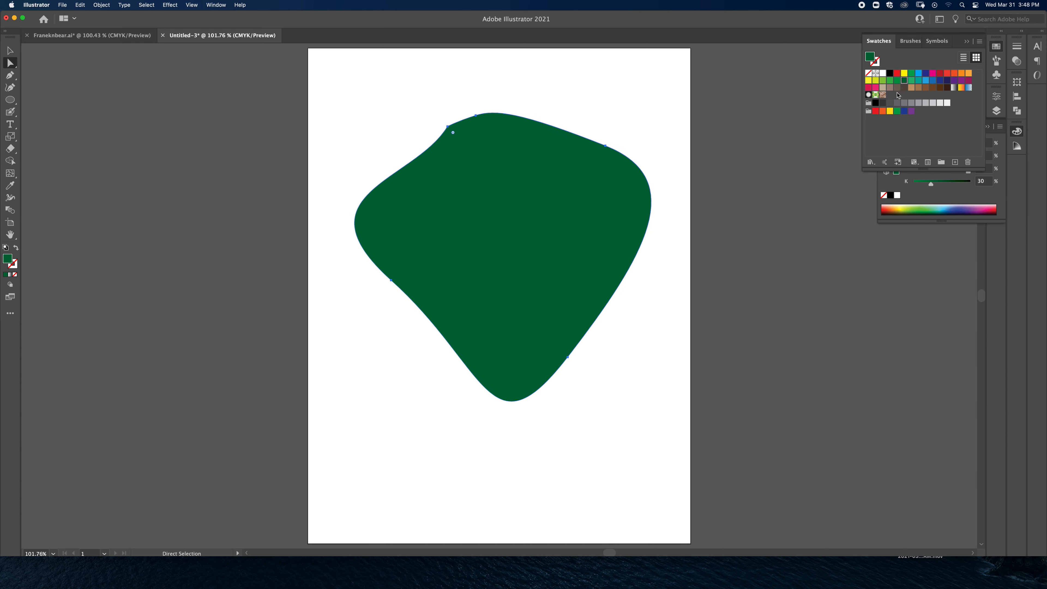
left_click(912, 79)
left_click(918, 80)
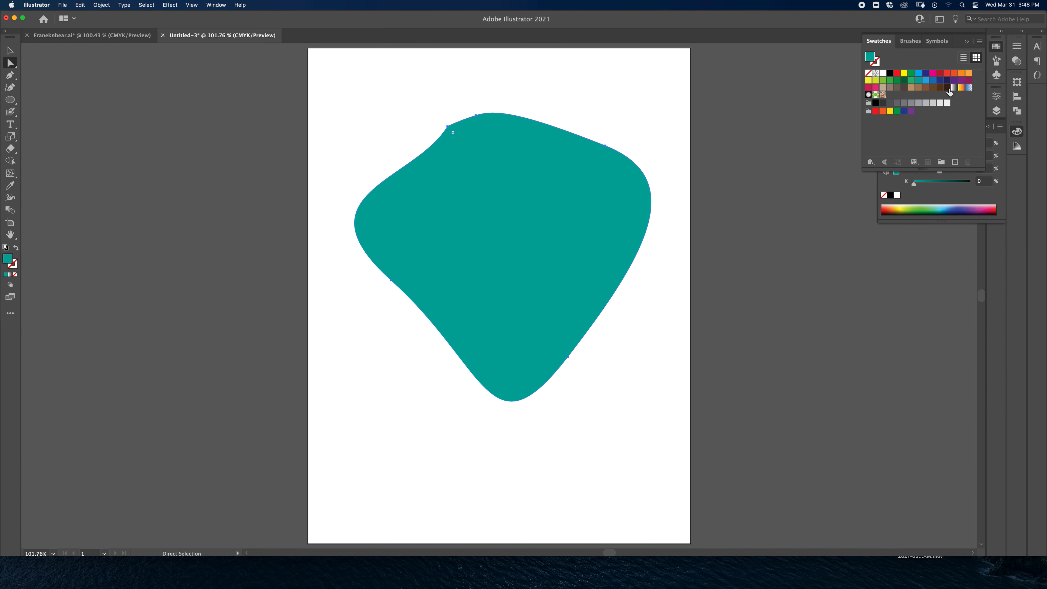
Step: Load the Warm colour-properties swatch library, place it beside the artboard and enlarge it to show all its colour groups
left_click(980, 42)
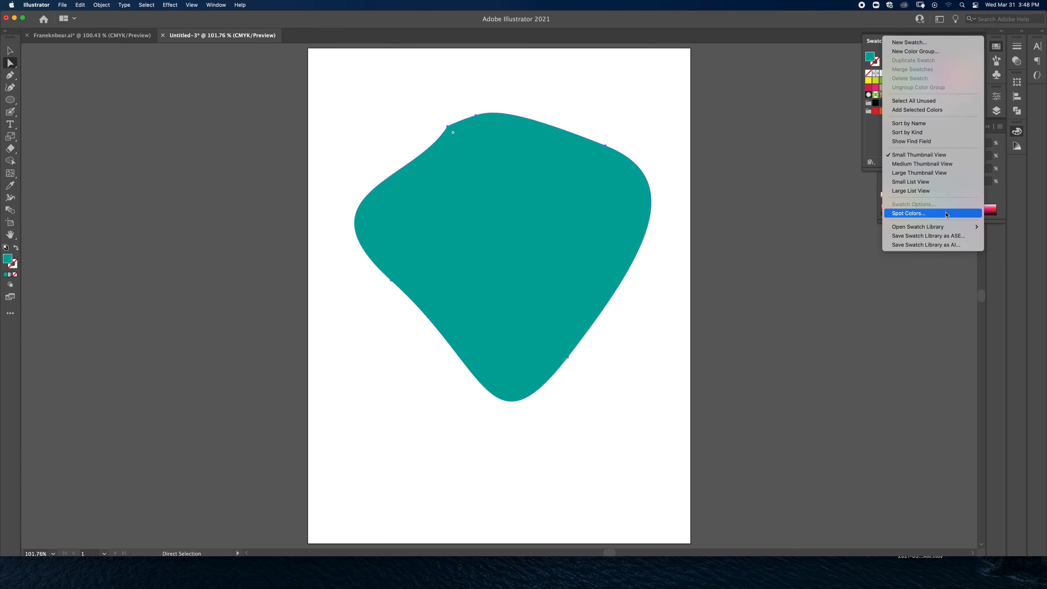
mouse_move(941, 227)
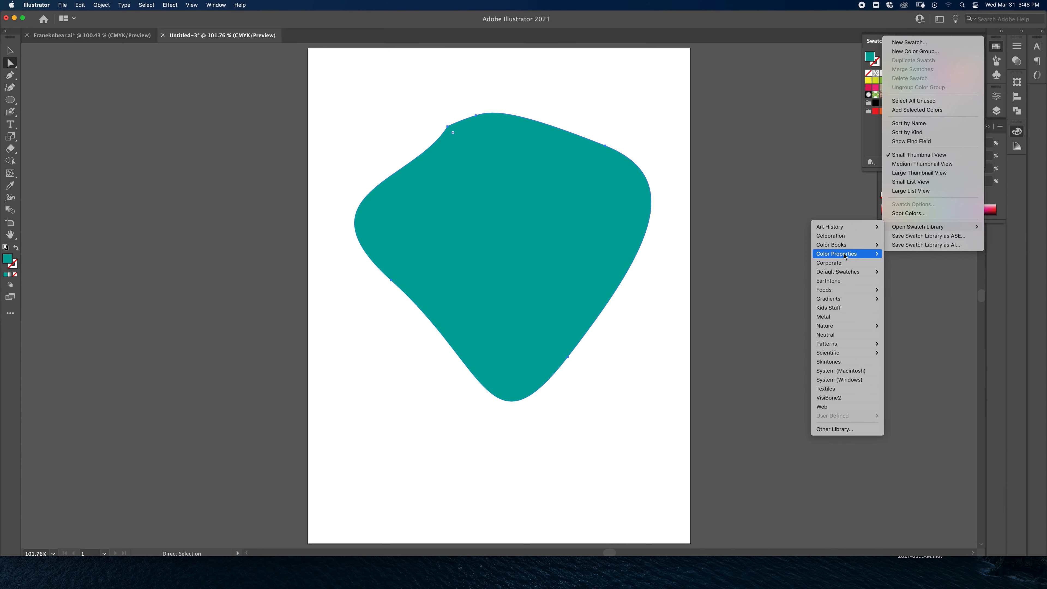
mouse_move(845, 256)
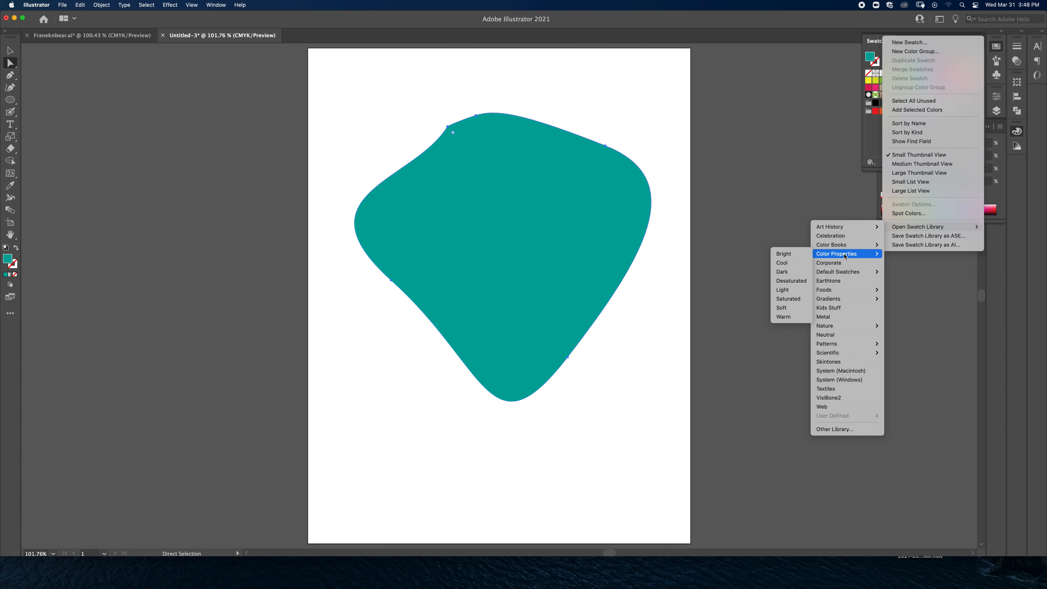
left_click(785, 316)
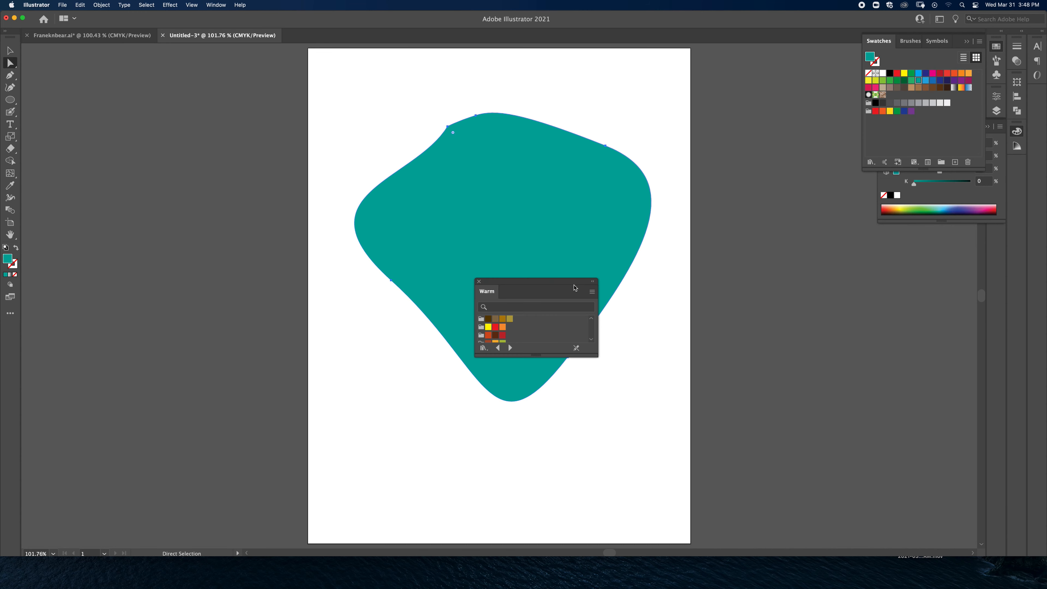
left_click_drag(552, 282, 840, 158)
left_click_drag(828, 231, 827, 384)
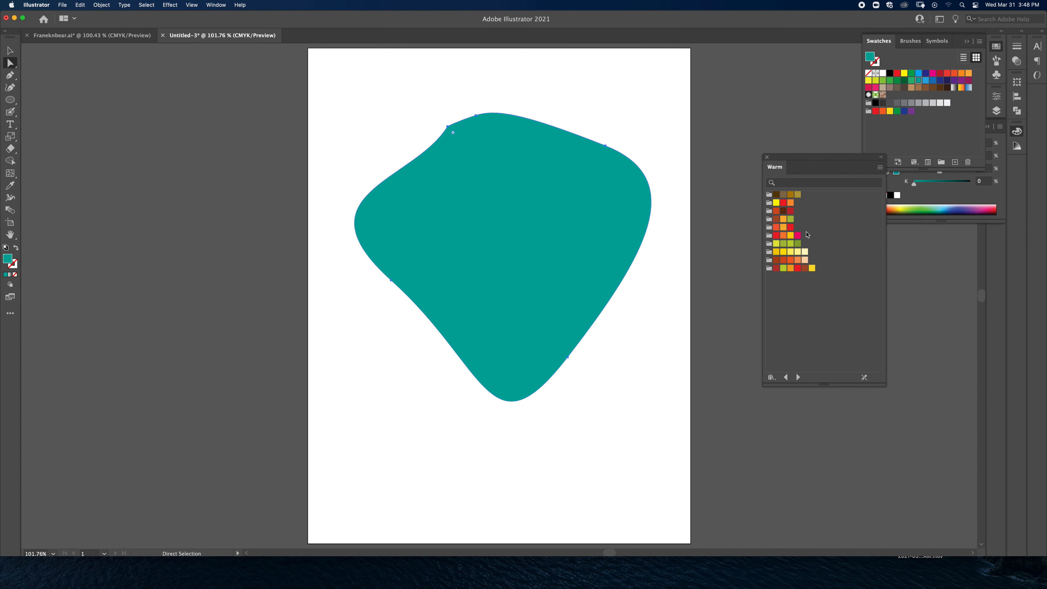
Step: Try an olive green and a yellow-green swatch from the Warm library as the freeform shape's fill
left_click(789, 220)
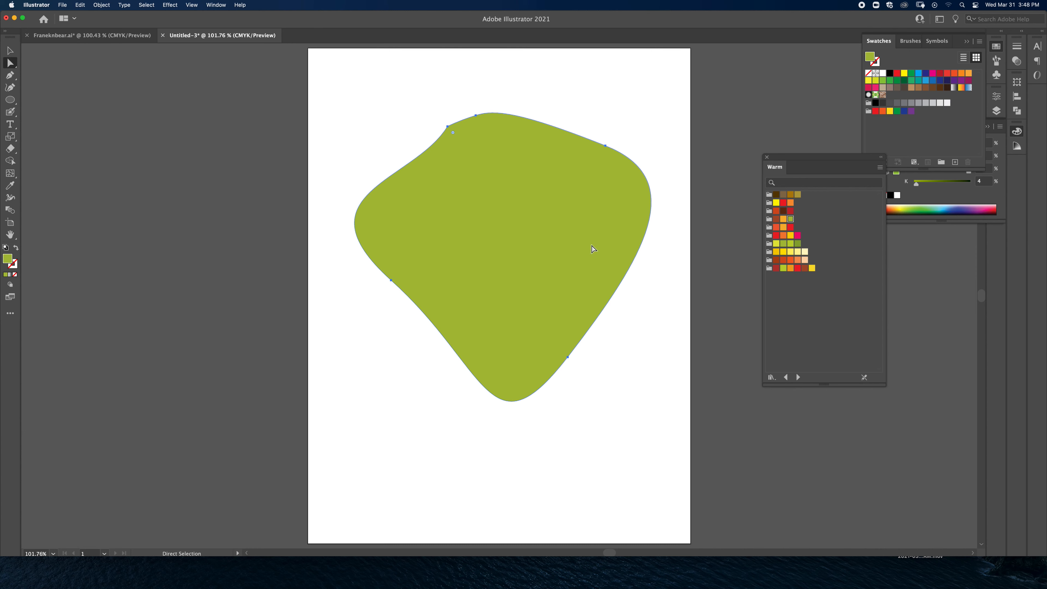
left_click(774, 246)
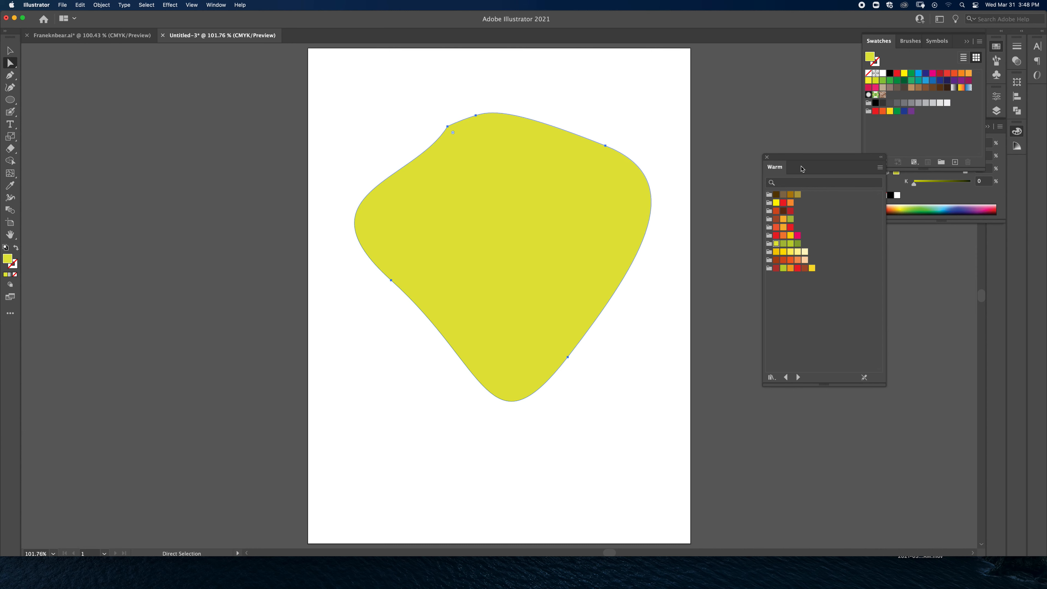
Step: Close the Warm library, delete the freeform shape and collapse the Swatches and Color panels
left_click(767, 158)
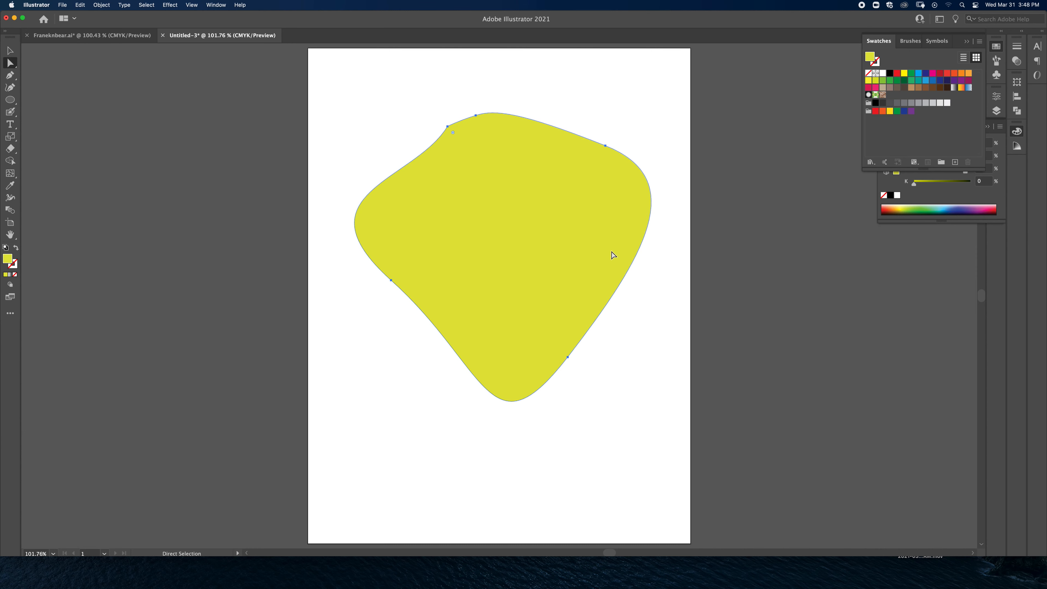
key("Delete")
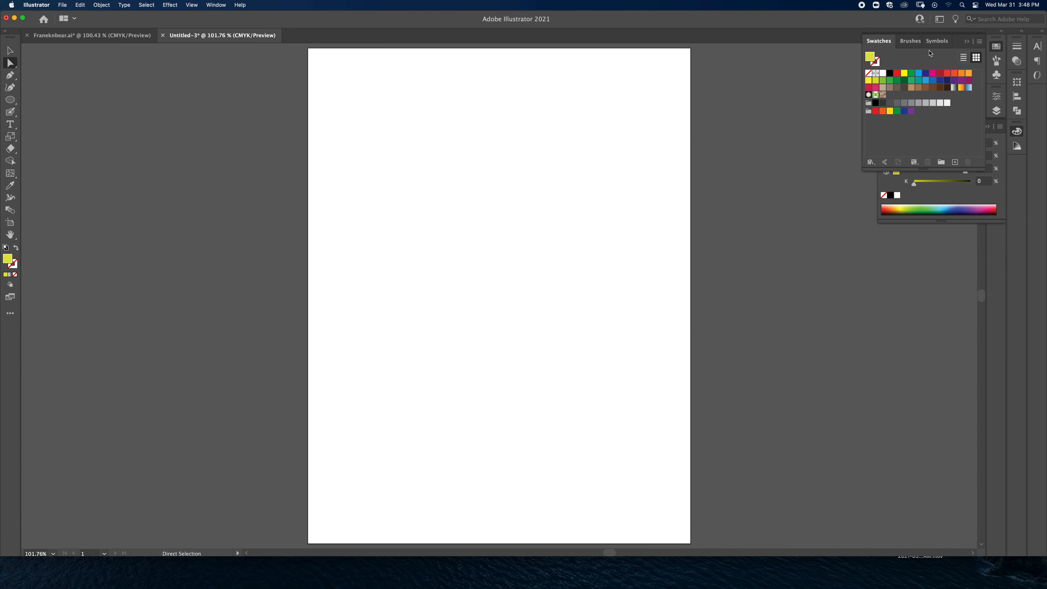
left_click(966, 42)
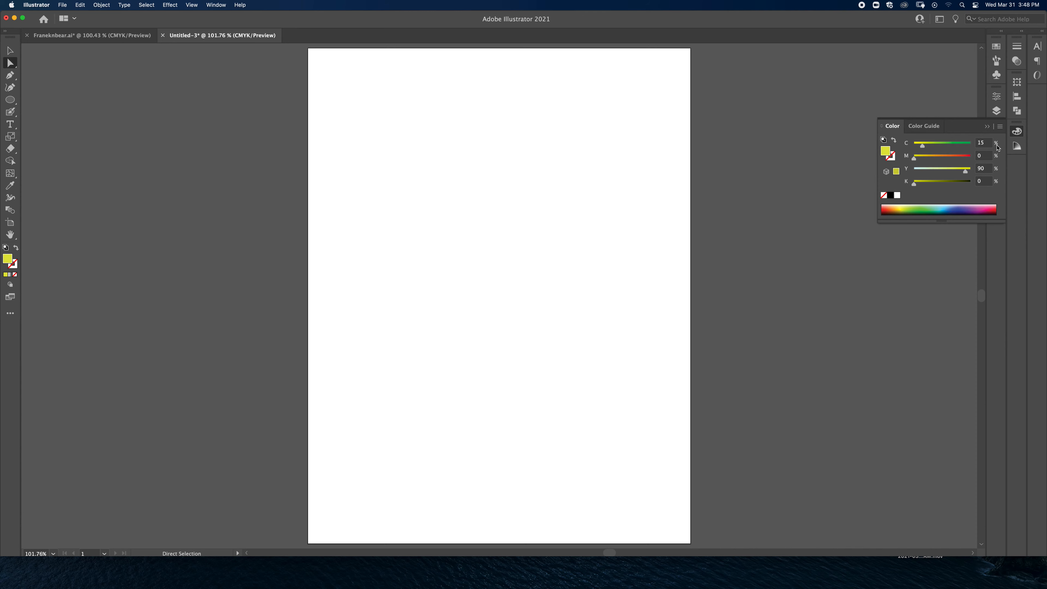
left_click(988, 126)
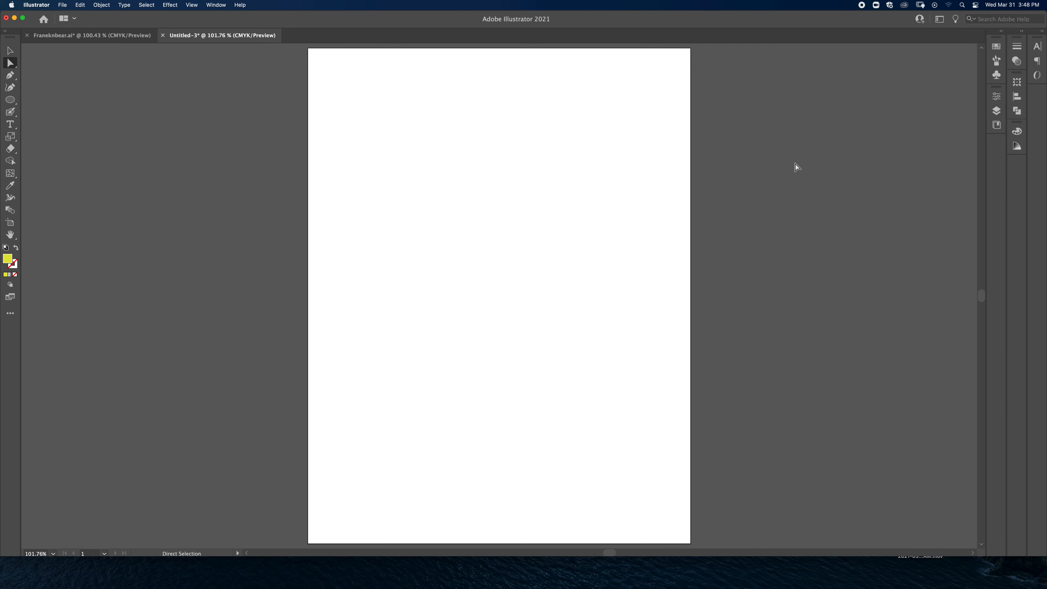
Step: Set the fill to dark olive-brown (#564D30) and draw an upright ellipse on the upper part of the artboard
left_click(10, 100)
double_click(8, 259)
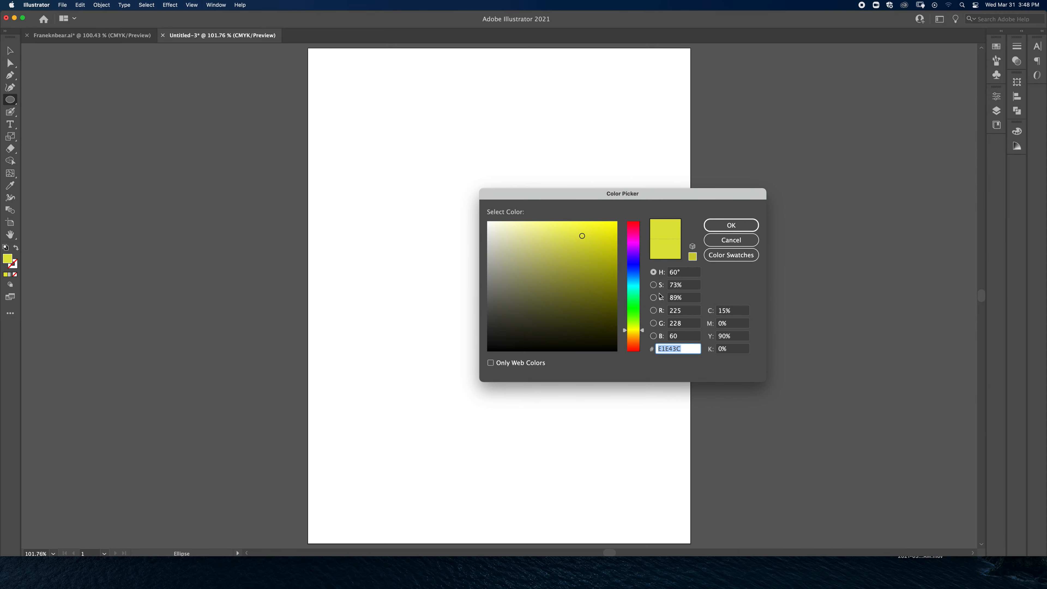
left_click_drag(635, 317, 634, 335)
left_click_drag(576, 304, 546, 307)
left_click(731, 225)
mouse_move(400, 127)
left_mouse_down()
mouse_move(497, 274)
mouse_move(536, 285)
left_mouse_up()
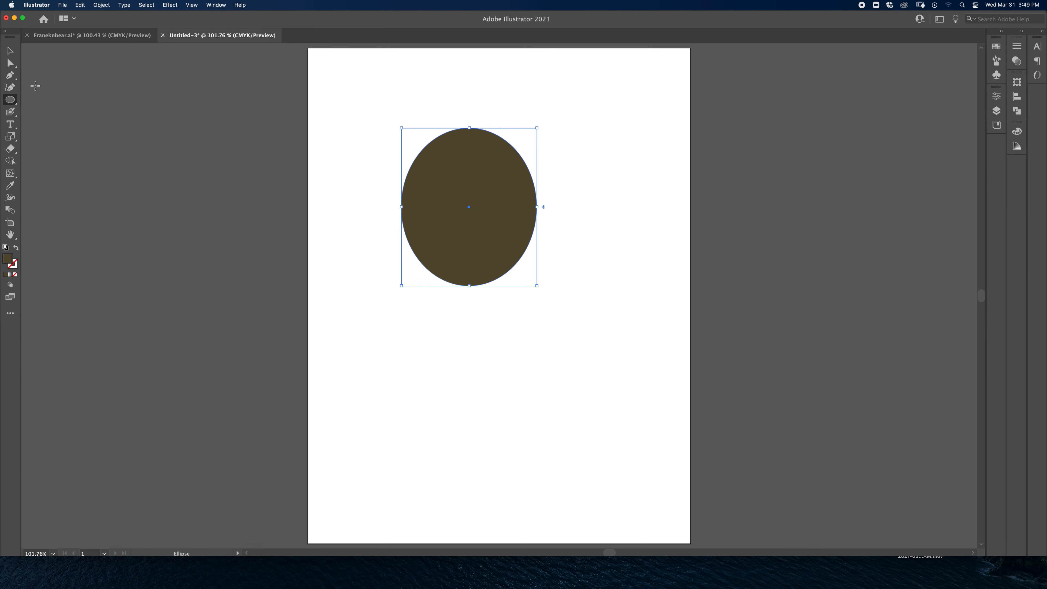
left_click(10, 50)
left_click(570, 222)
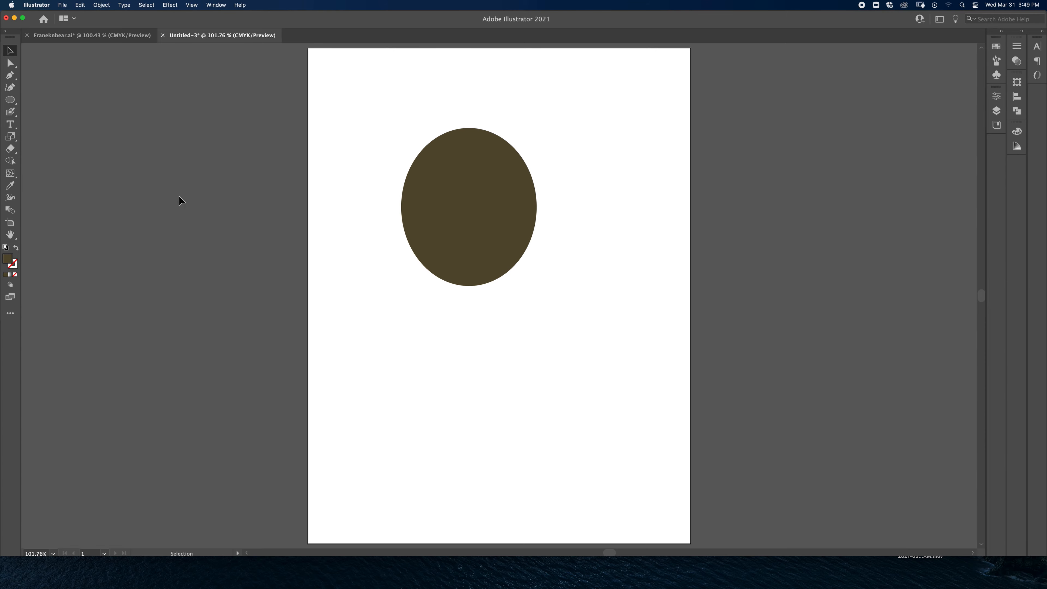
Step: Draw a wide rectangle in the same fill and position it so that it covers the ellipse's lower half
left_click_drag(10, 100, 46, 100)
mouse_move(372, 190)
left_mouse_down()
mouse_move(577, 318)
mouse_move(607, 352)
left_mouse_up()
left_click(10, 50)
left_click_drag(559, 277, 546, 283)
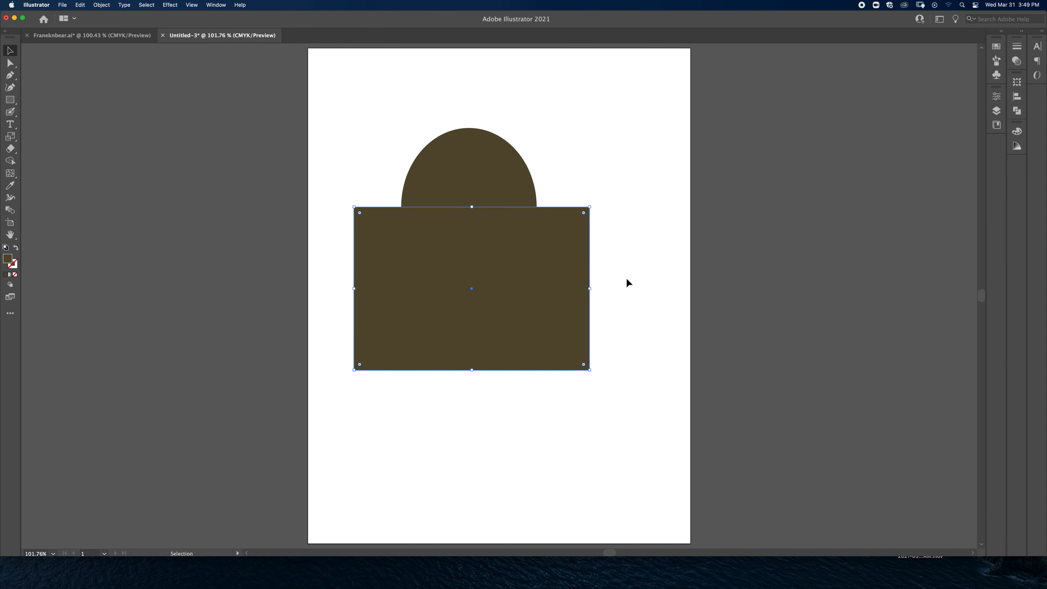
Step: Try the Pathfinder modes Unite, Minus Front, Intersect and Exclude on the ellipse and rectangle, undoing each one
left_click(500, 184, "shift")
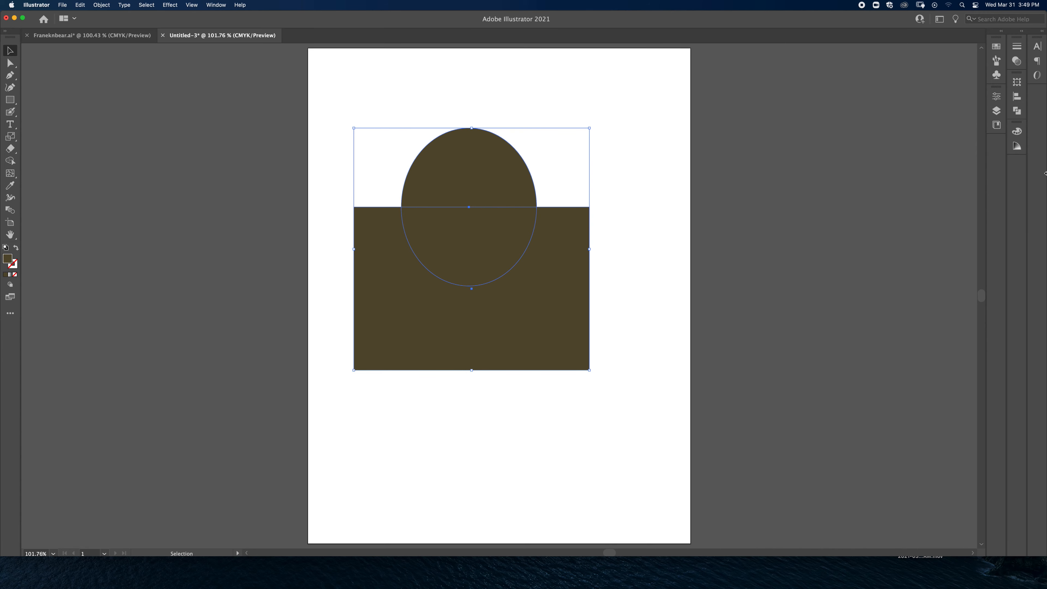
left_click(1017, 111)
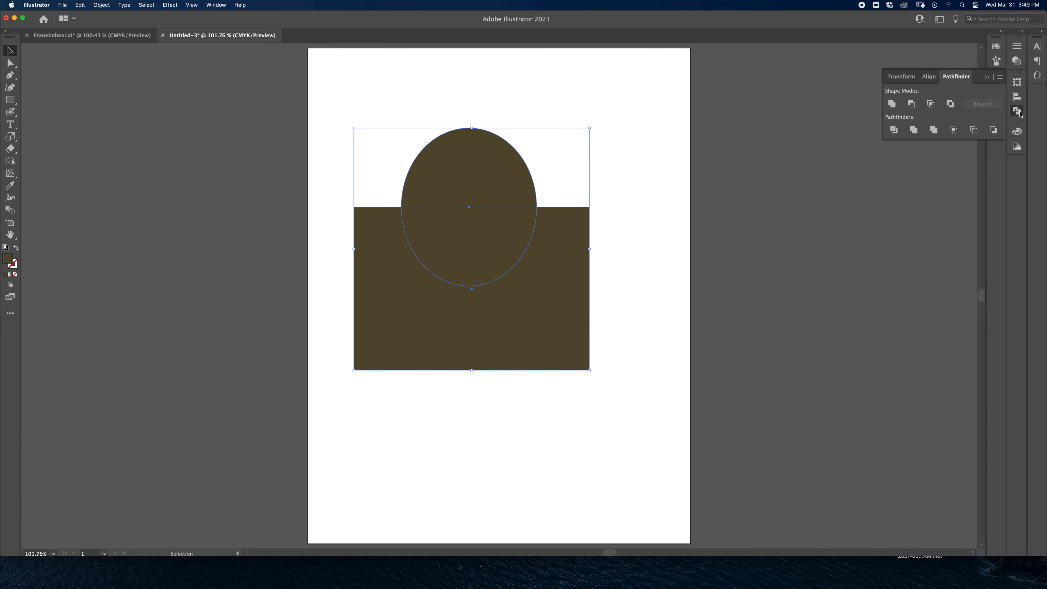
left_click(891, 104)
key("super+z")
left_click(912, 104)
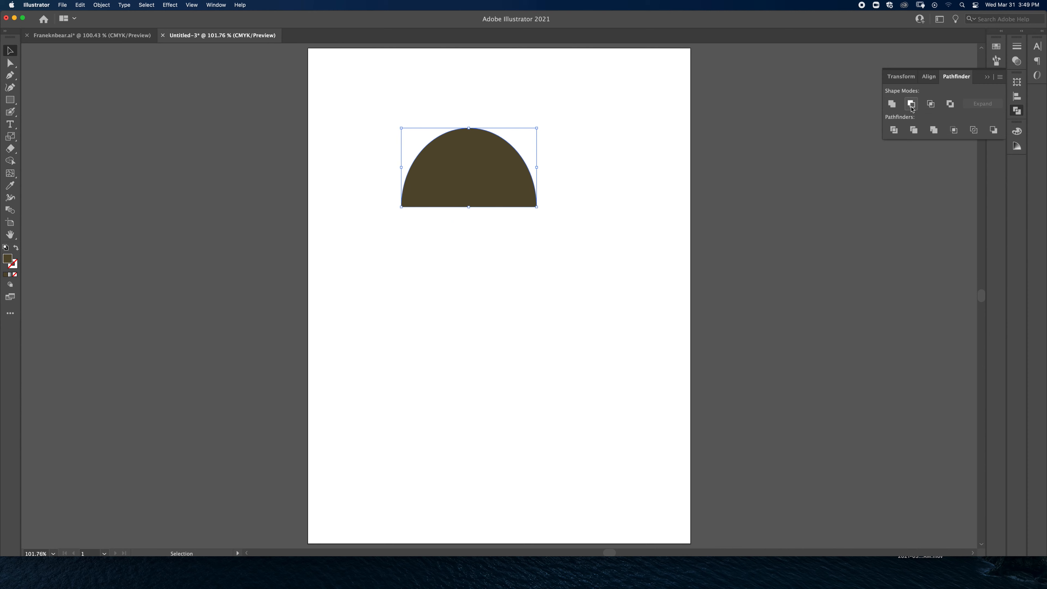
key("super+z")
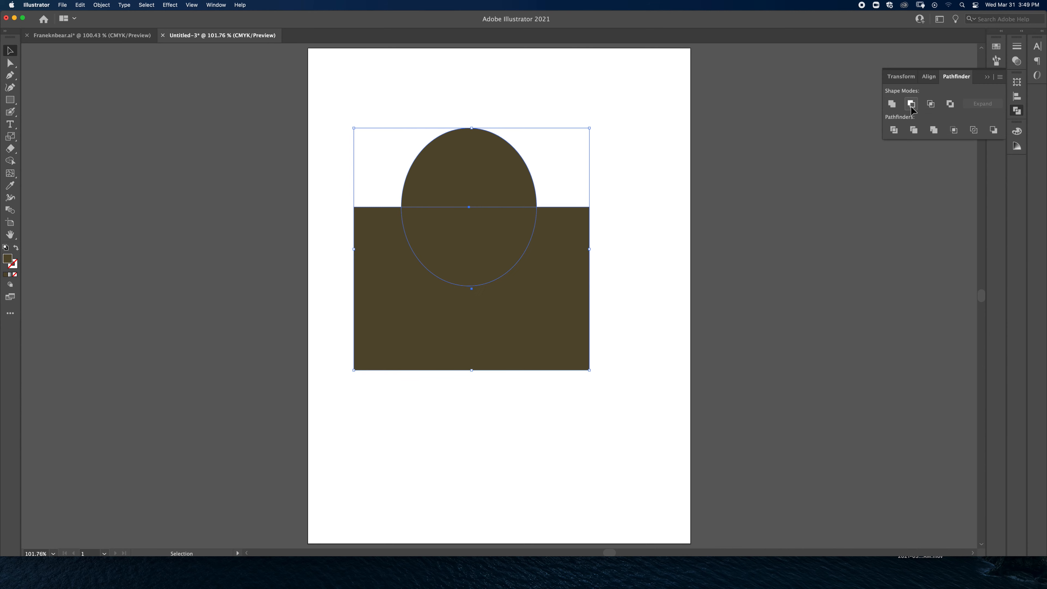
left_click(930, 104)
key("super+z")
left_click(950, 104)
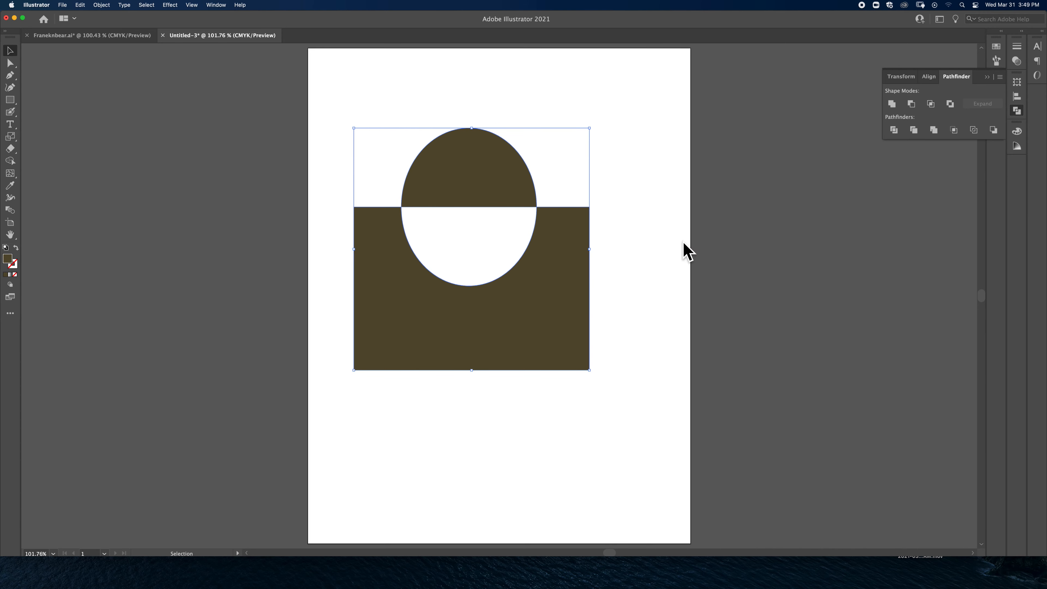
key("super+z")
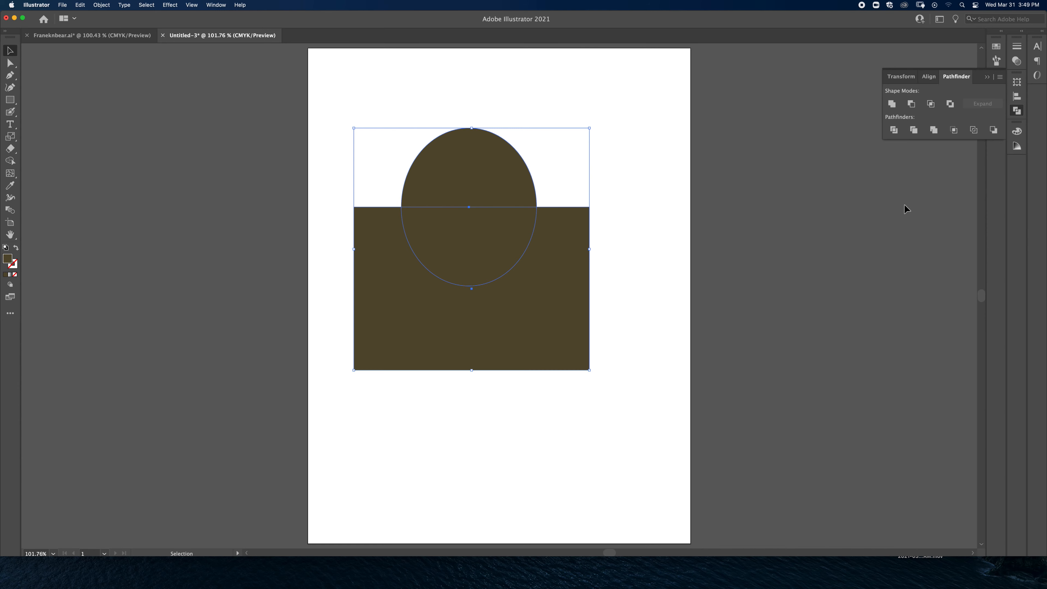
Step: Split the overlapping ellipse and rectangle into separate pieces with the Pathfinder Divide operation and deselect them
left_click(894, 132)
left_click(672, 217)
key("a")
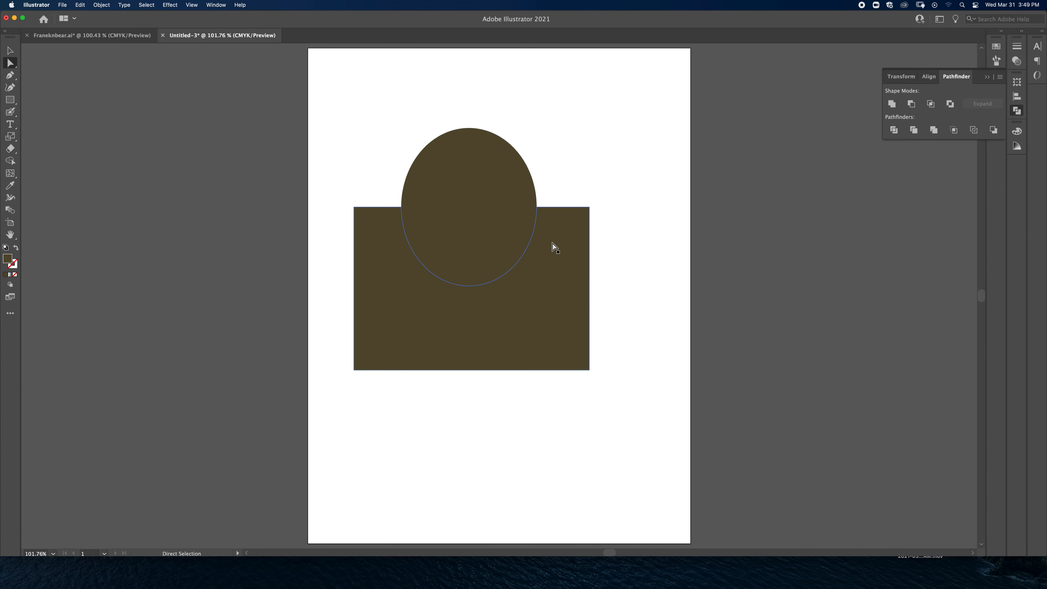
Step: Delete the leftover rectangle piece and place the two half-ellipses one above the other with a narrow gap between their flat edges
left_click_drag(488, 184, 514, 135)
left_click_drag(475, 250, 479, 220)
left_click_drag(544, 260, 575, 354)
key("Delete")
left_click_drag(479, 238, 513, 348)
left_click_drag(509, 154, 524, 267)
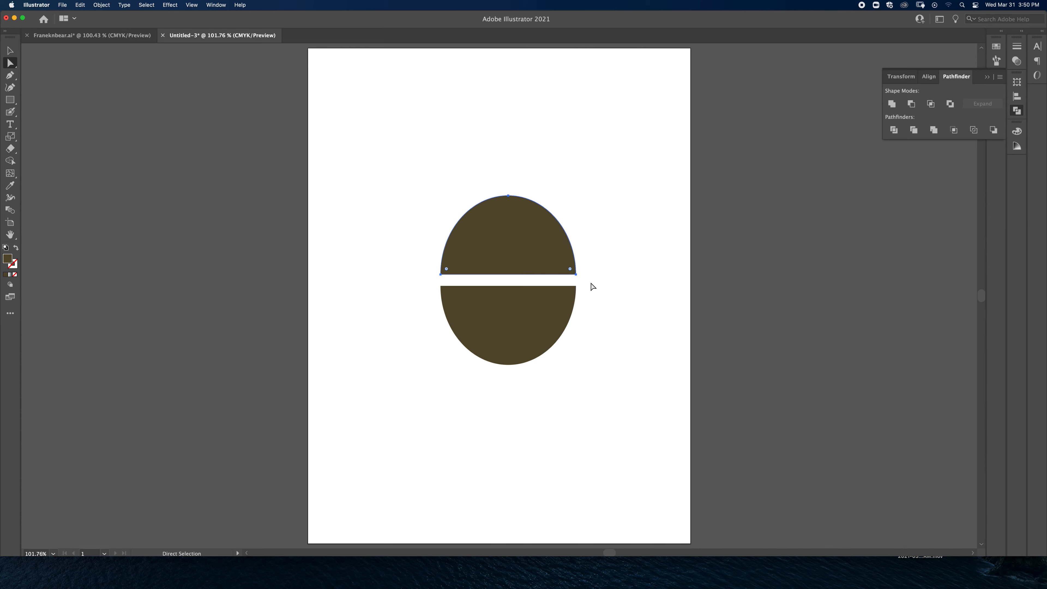
left_click(526, 312)
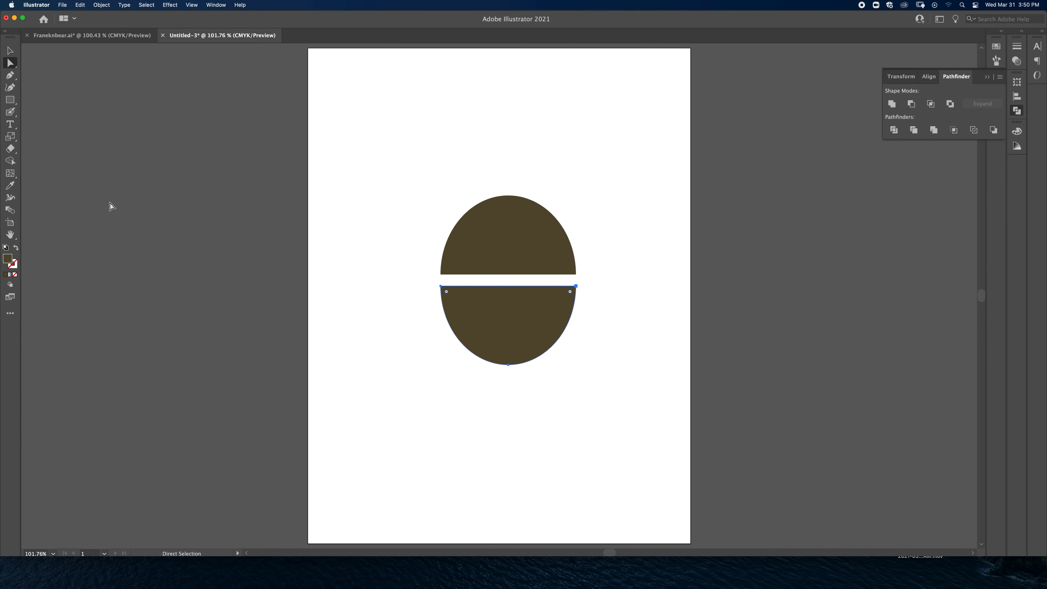
Step: Draw a circle above and to the left of the half-ellipses and give it the default white fill and black stroke
left_click(11, 100)
left_click(45, 110)
left_click_drag(351, 121, 446, 215)
double_click(8, 259)
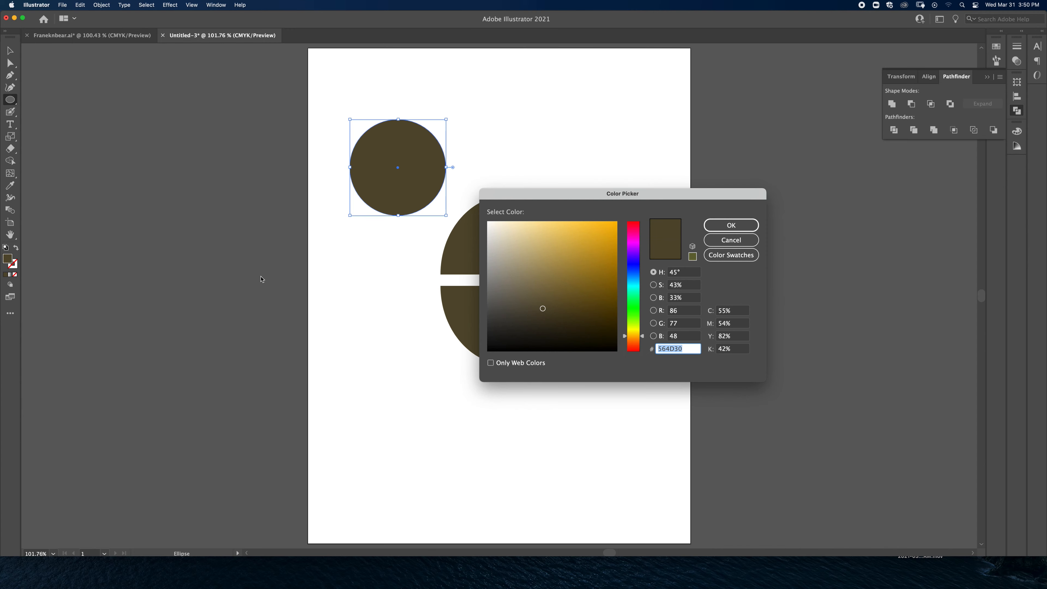
left_click(730, 240)
left_click(5, 247)
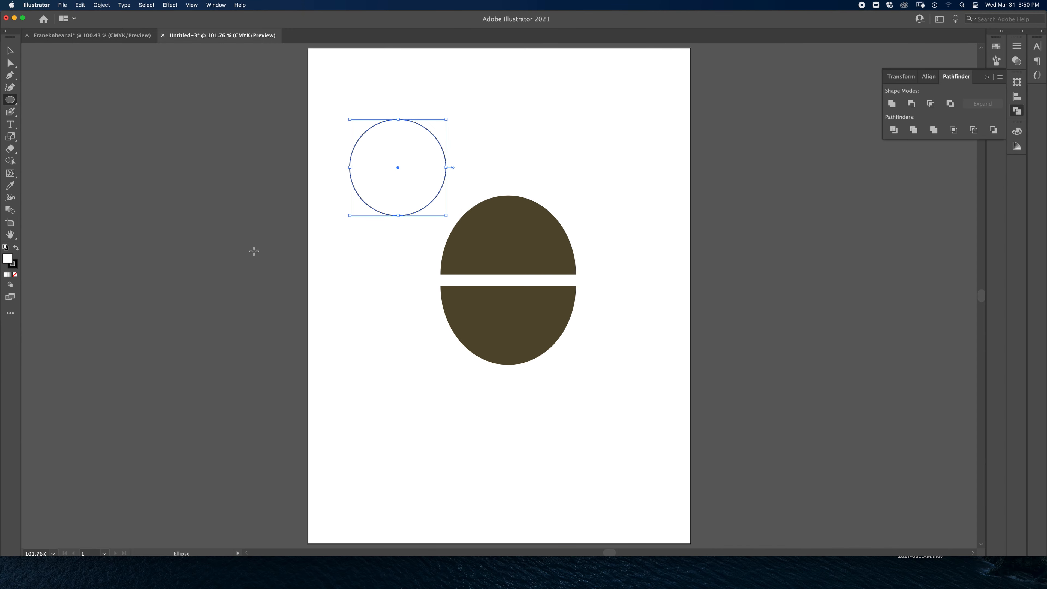
Step: Enlarge the circle and centre it over the two half-ellipses, and collapse the Pathfinder panel
key("v")
left_click_drag(373, 178, 482, 290)
left_click_drag(460, 230, 435, 206)
left_click_drag(556, 326, 562, 333)
left_click_drag(511, 308, 519, 319)
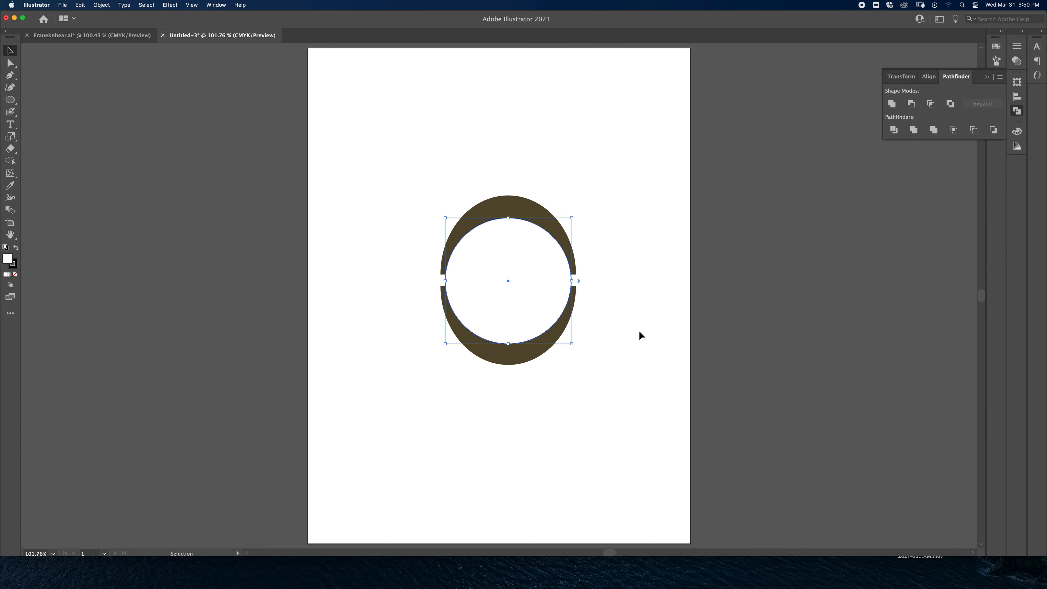
left_click(986, 76)
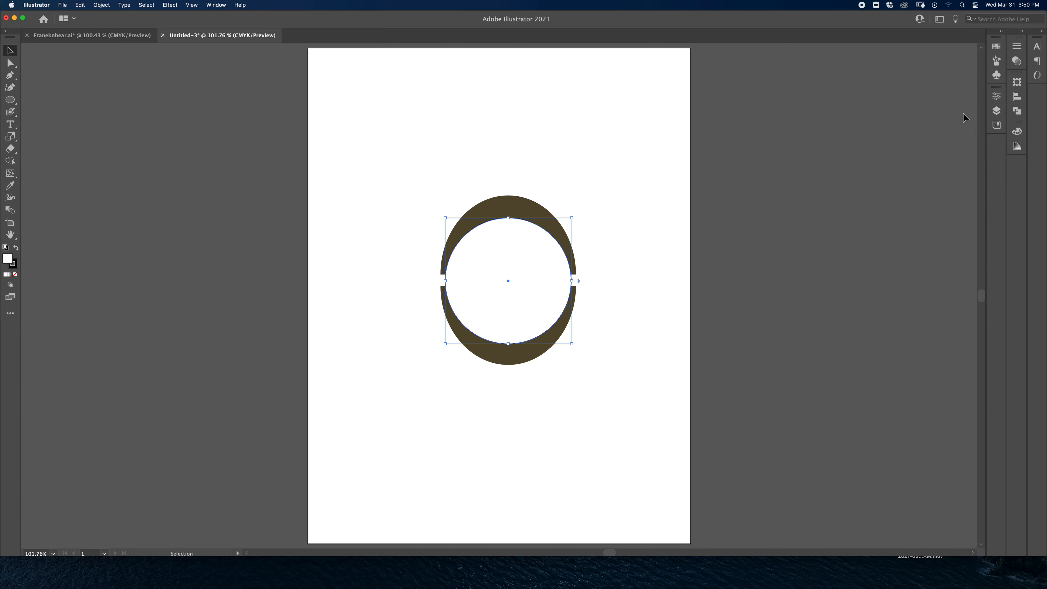
Step: Expand Layer 1 in the layer list and move the circle below the group of half-ellipses
left_click(996, 110)
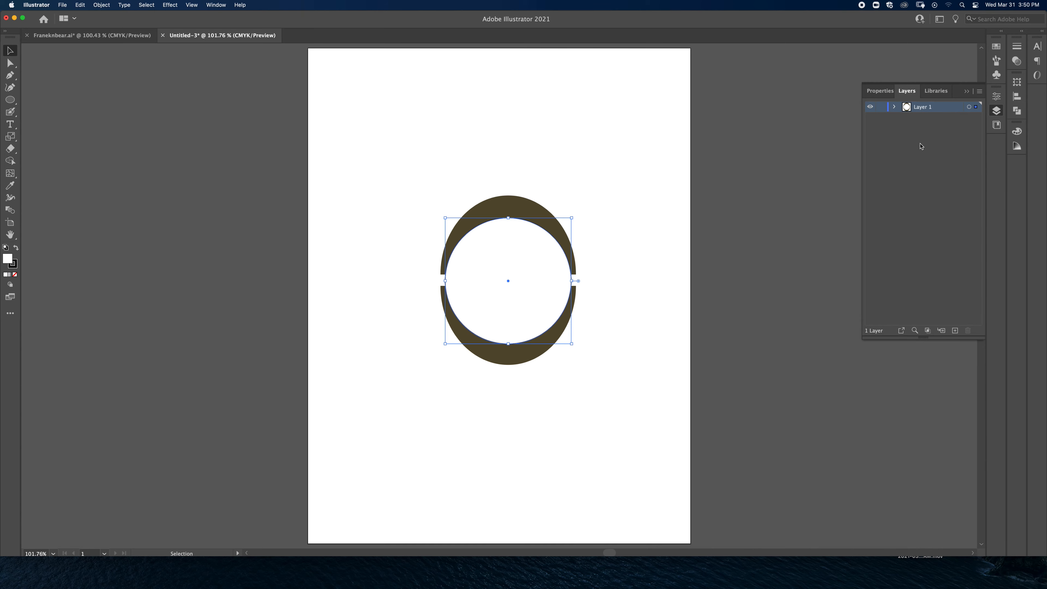
left_click(894, 108)
left_click_drag(944, 123, 947, 138)
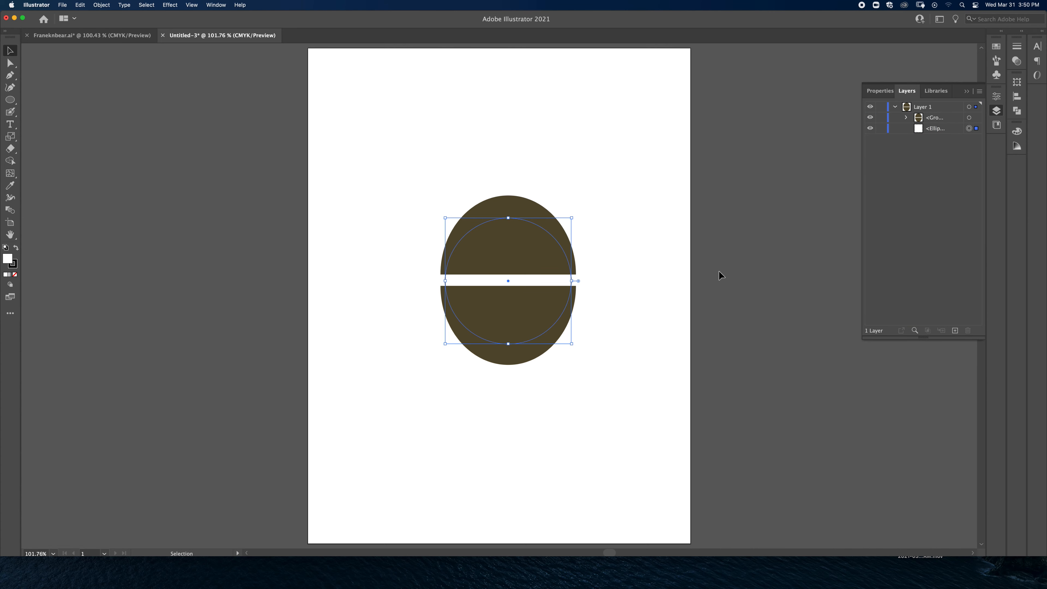
Step: Switch the circle repeatedly between the front and back of the stacking order, ending with it behind the half-ellipses
left_click(715, 308)
key("a")
left_click(528, 282)
key("v")
key("super+shift+bracketright")
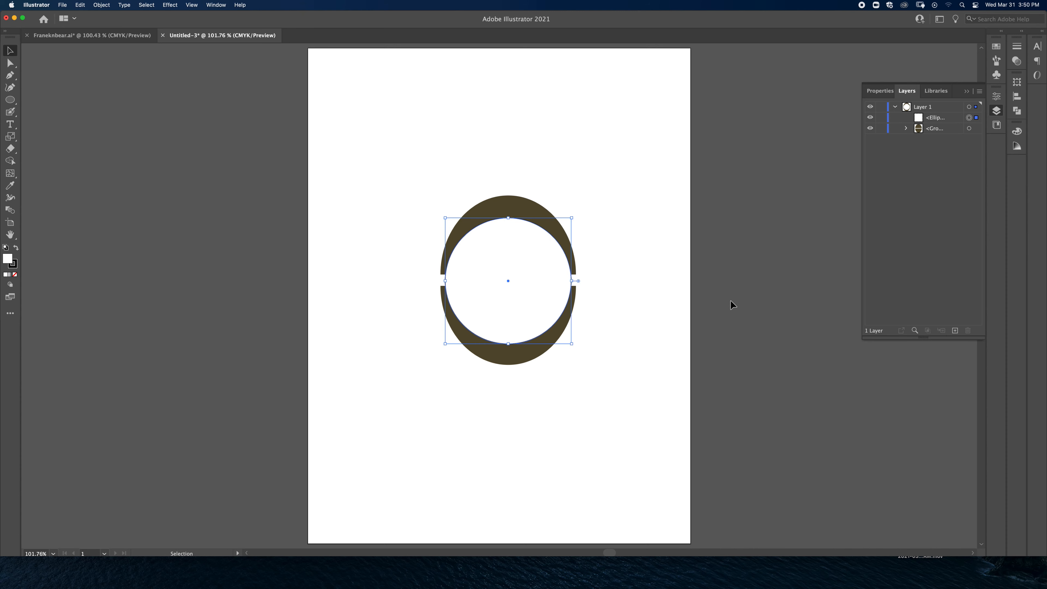
key("super+shift+bracketleft")
key("super+shift+bracketright")
key("super+shift+bracketleft")
key("v")
Step: Expand and select the group of half-ellipses in Layer 1, ungroup it and deselect the pieces
left_click(906, 119)
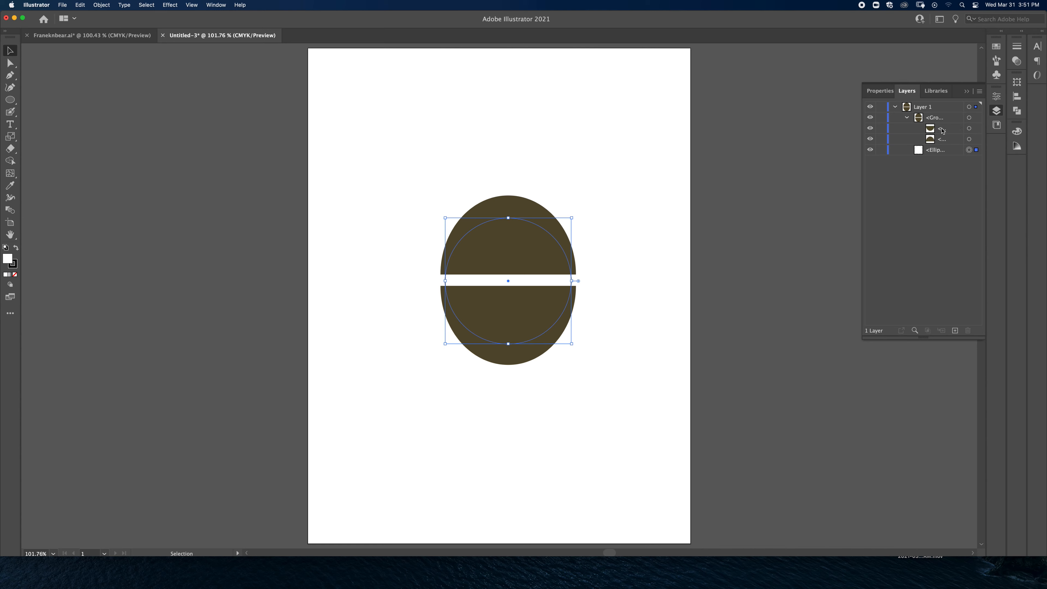
left_click(969, 117)
left_click(947, 120)
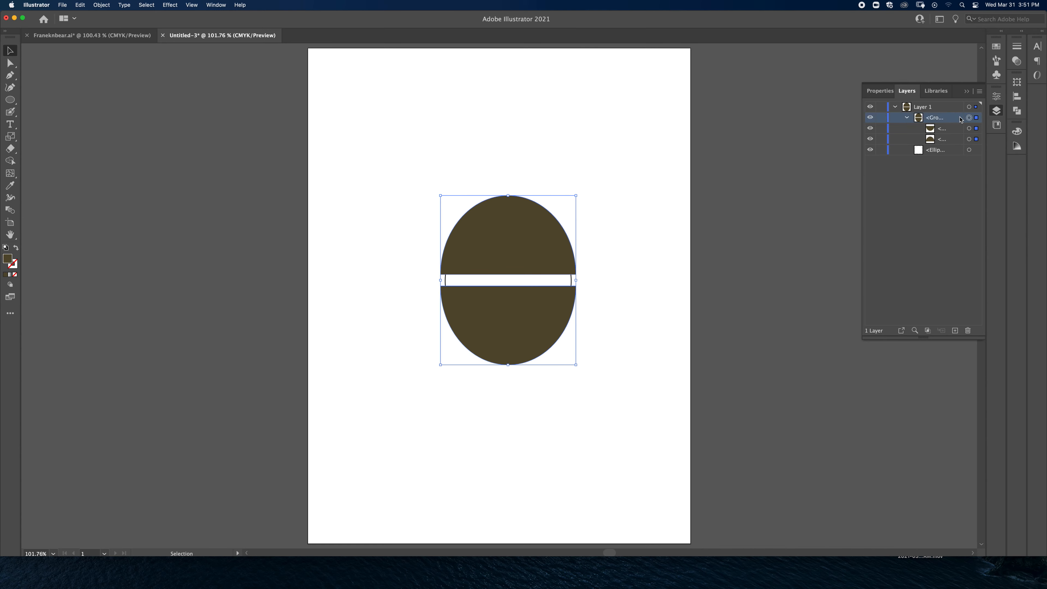
left_click(969, 129)
left_click(969, 118)
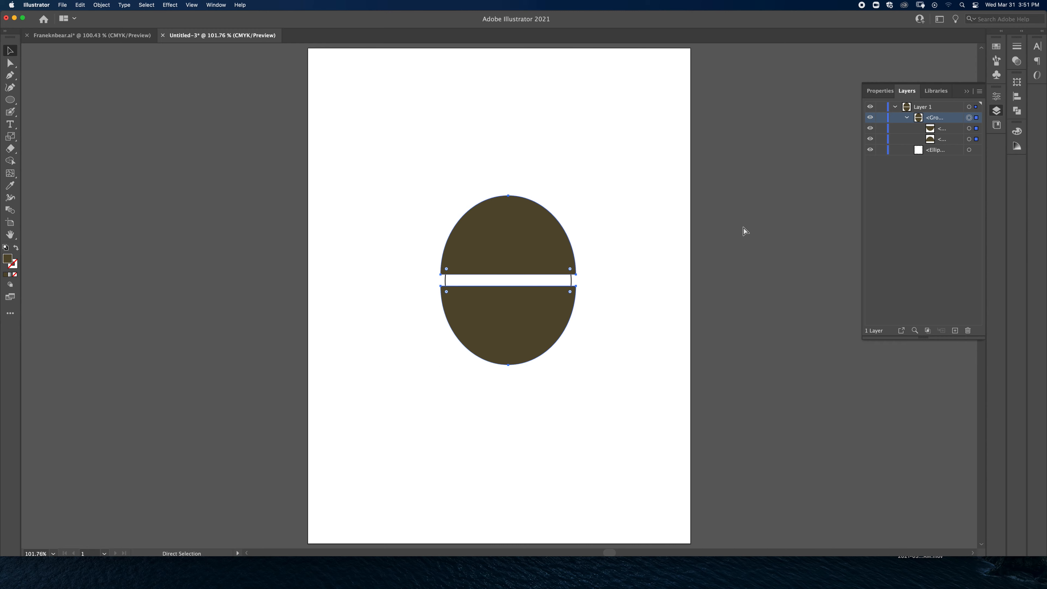
key("super+shift+g")
left_click(643, 227)
Step: Reposition the half-ellipses individually over the circle's upper and lower parts, leaving a wider gap that exposes the circle's middle
left_click_drag(532, 238, 530, 180)
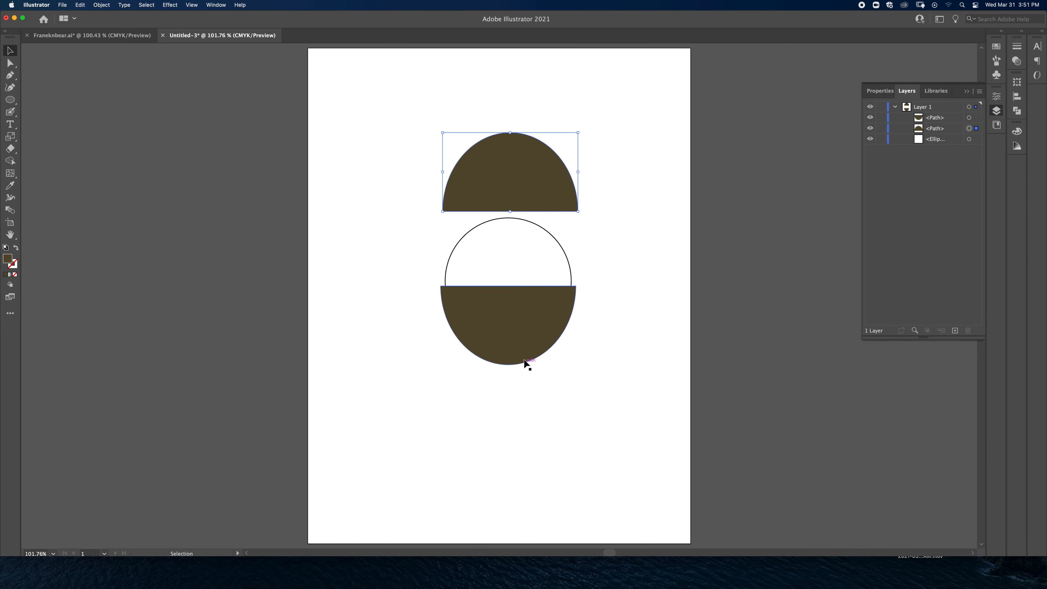
left_click_drag(516, 330, 523, 381)
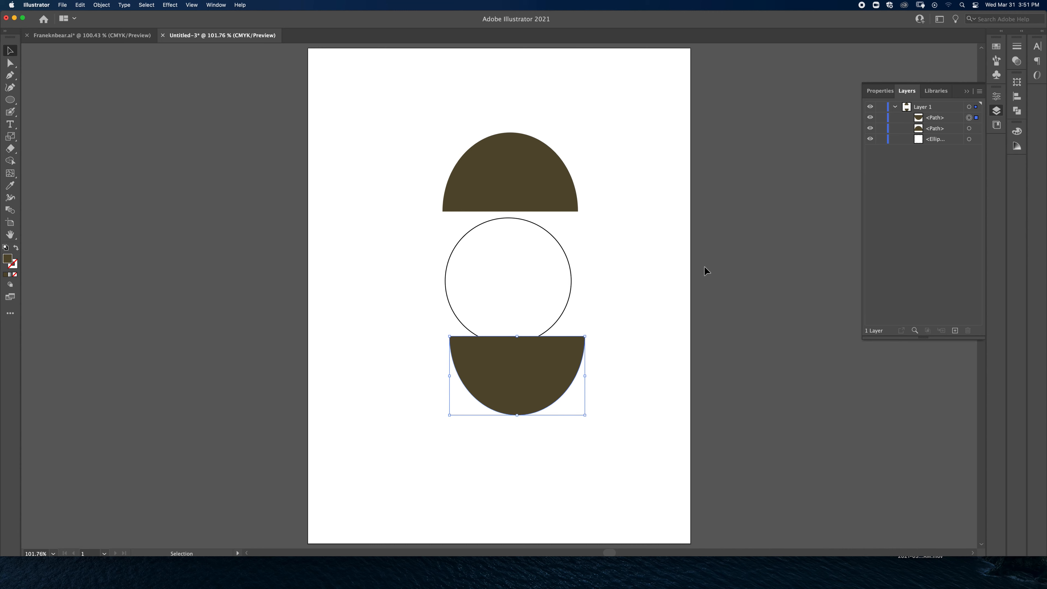
left_click(543, 365)
left_click_drag(543, 364, 535, 340)
left_click_drag(532, 188, 526, 241)
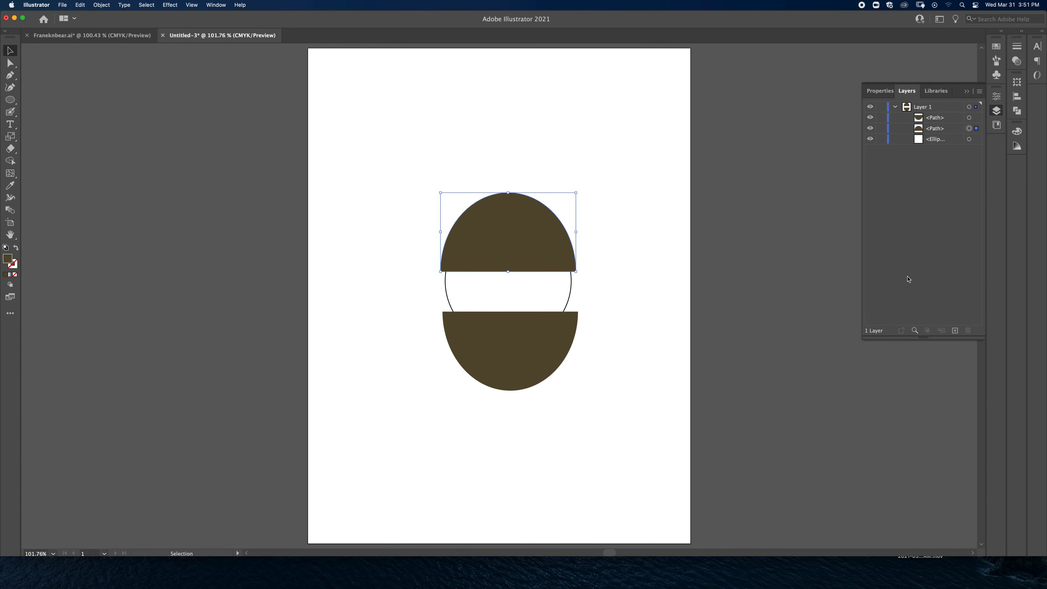
Step: Create a new layer above Layer 1 and name it Eyelids
left_click(955, 330)
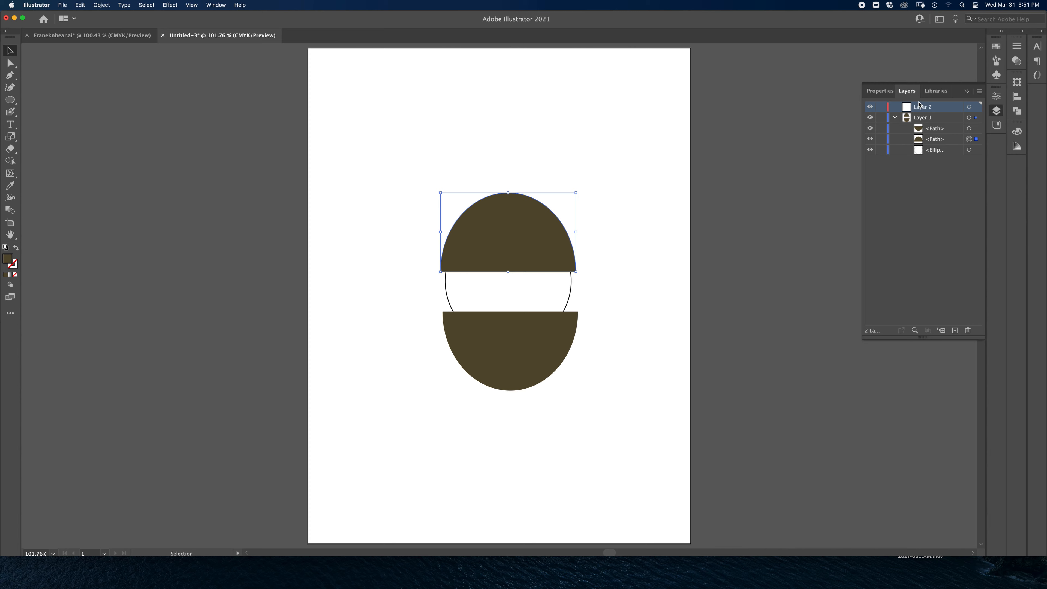
double_click(929, 108)
type("Eyelids")
key("Return")
Step: Rename Layer 1, which holds the circle and half-ellipses, as Eyeball
double_click(928, 119)
type("Eyeball")
key("Return")
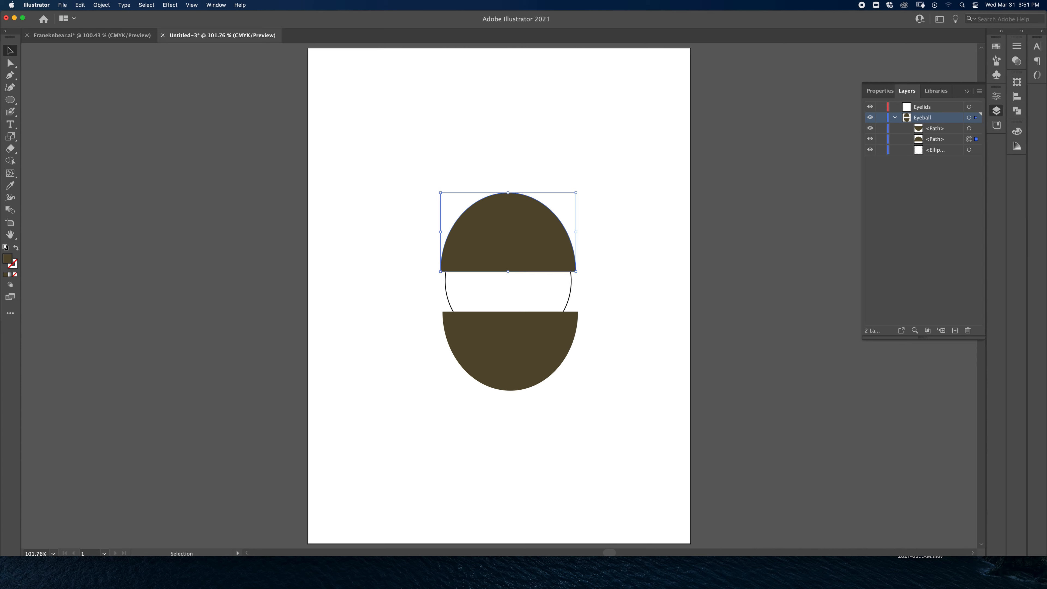
Step: Move both half-ellipse paths from the Eyeball layer into the Eyelids layer and collapse the Eyeball layer
left_click(968, 129)
left_click(969, 139, "shift")
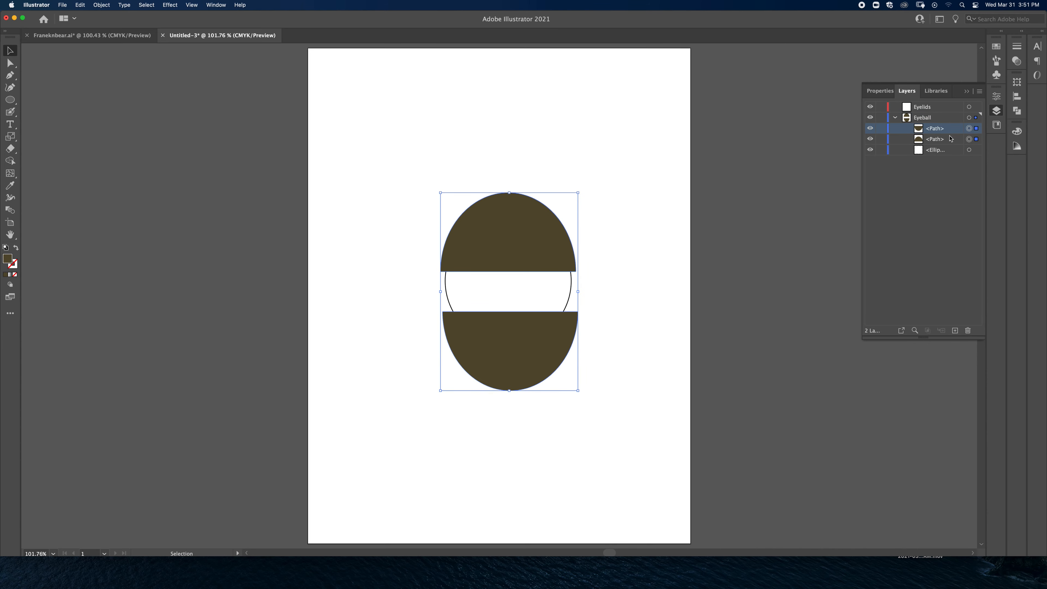
left_click_drag(938, 139, 914, 107)
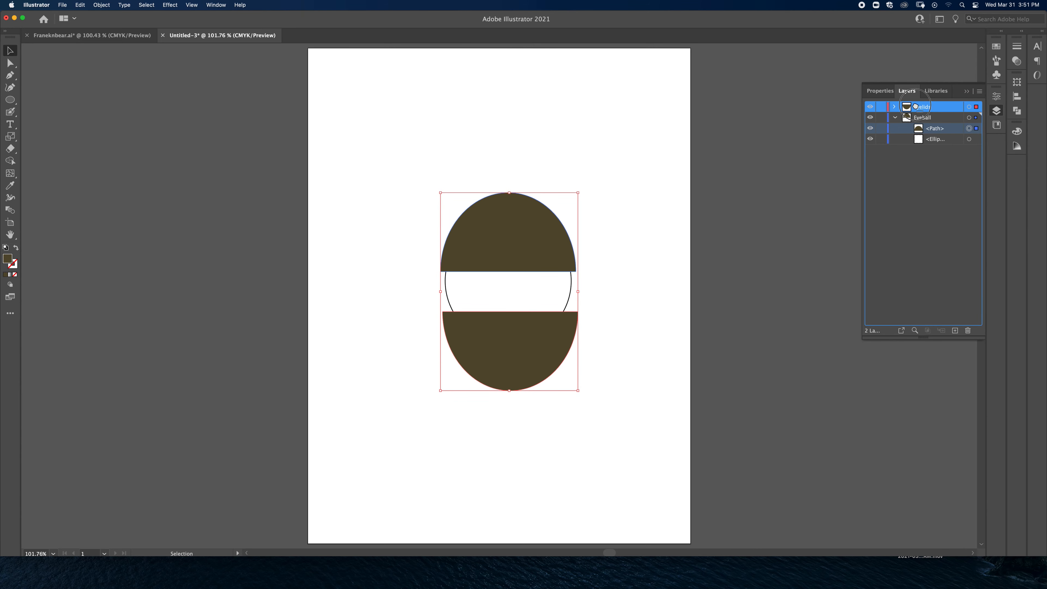
left_click(895, 118)
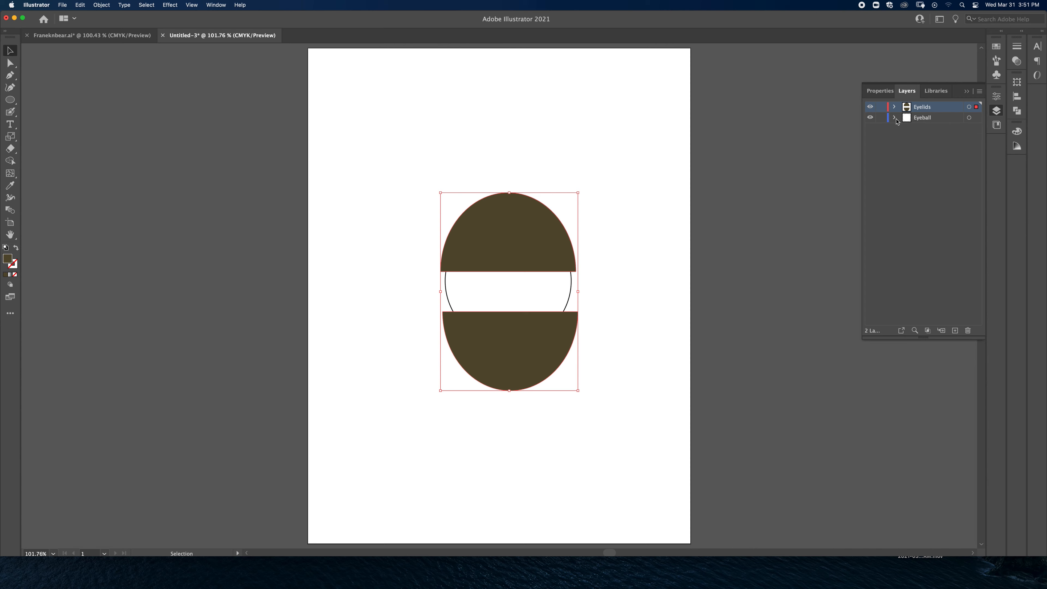
Step: Hide and show the Eyeball and Eyelids layers in turn to check what each one contains
left_click(870, 116)
left_click(870, 116)
left_click(870, 107)
left_click(869, 107)
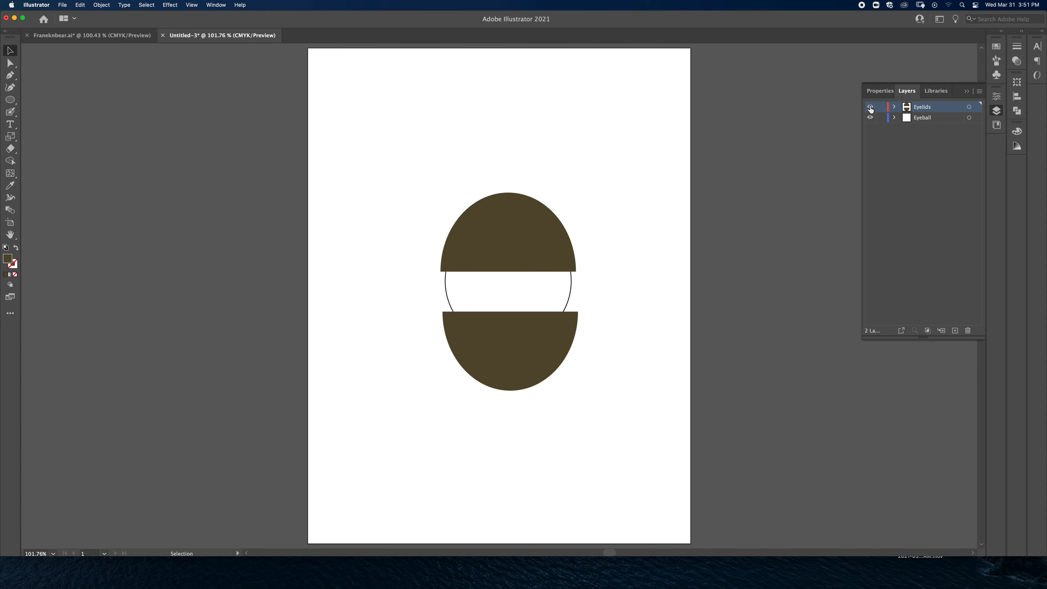
Step: Draw several scattered trial rectangles around the eye on the expanded Eyeball layer
left_click(894, 118)
left_click(943, 117)
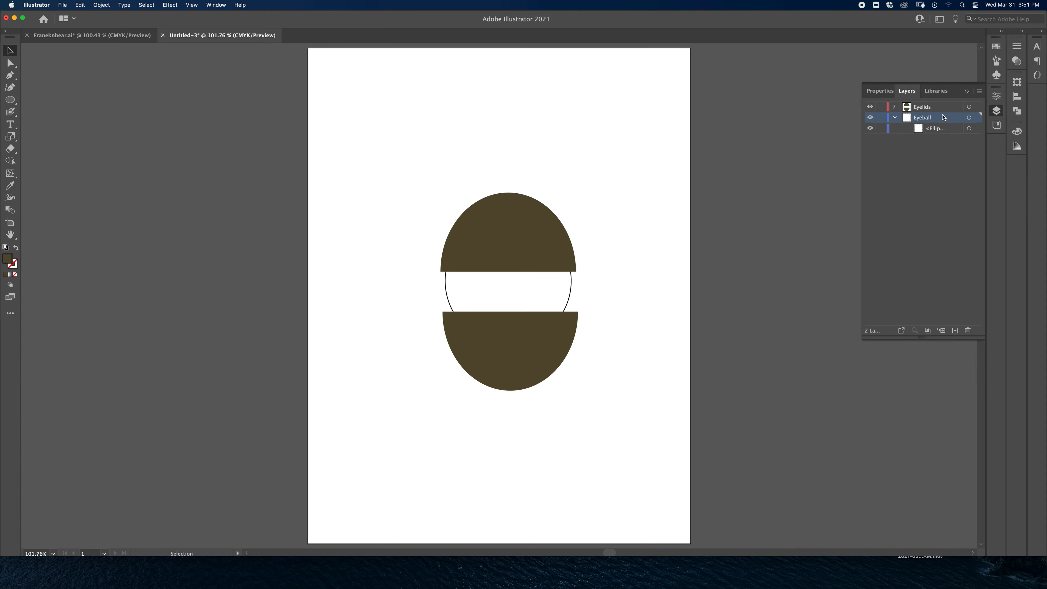
key("m")
left_click_drag(583, 117, 628, 189)
left_click_drag(387, 131, 430, 143)
left_click_drag(346, 225, 383, 273)
mouse_move(350, 330)
left_mouse_down()
mouse_move(350, 360)
mouse_move(380, 415)
left_mouse_up()
mouse_move(394, 435)
left_mouse_down()
mouse_move(445, 445)
mouse_move(536, 411)
left_mouse_up()
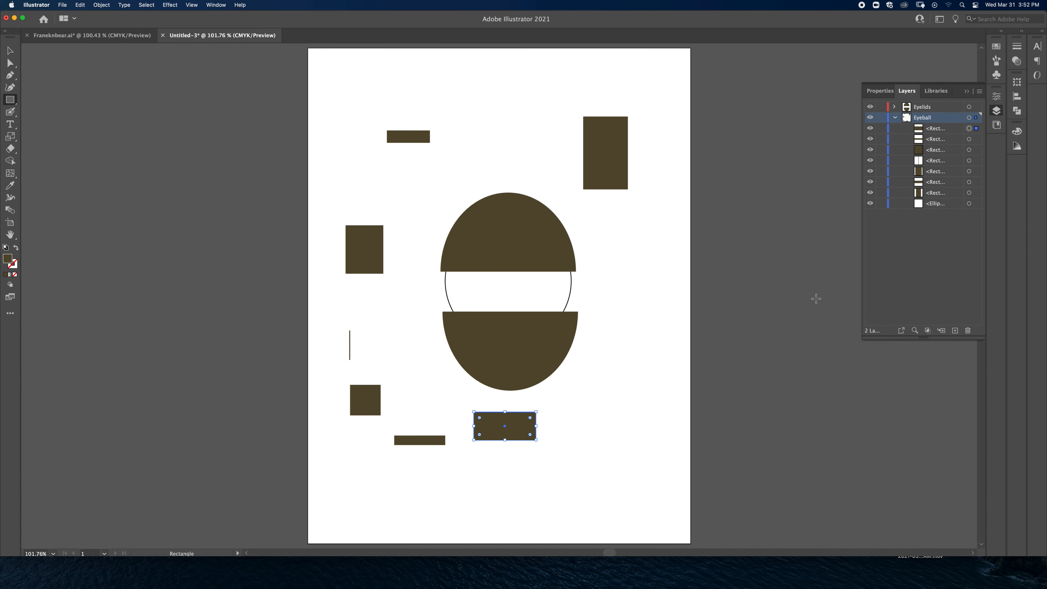
Step: Undo all the trial rectangles drawn on the Eyeball layer
key("super+z")
key("super+z")
key("super+z")
key("super+z")
key("super+z")
key("super+z")
key("super+z")
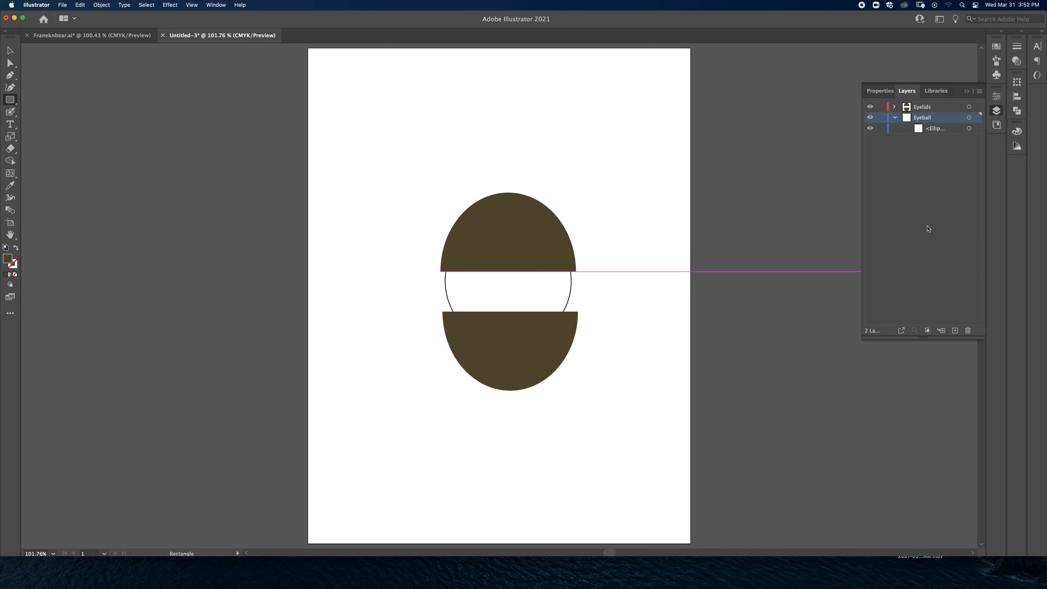
Step: Move the lower half-ellipse up and align it horizontally with the upper one, leaving a narrower gap, and deselect it
left_click(10, 50)
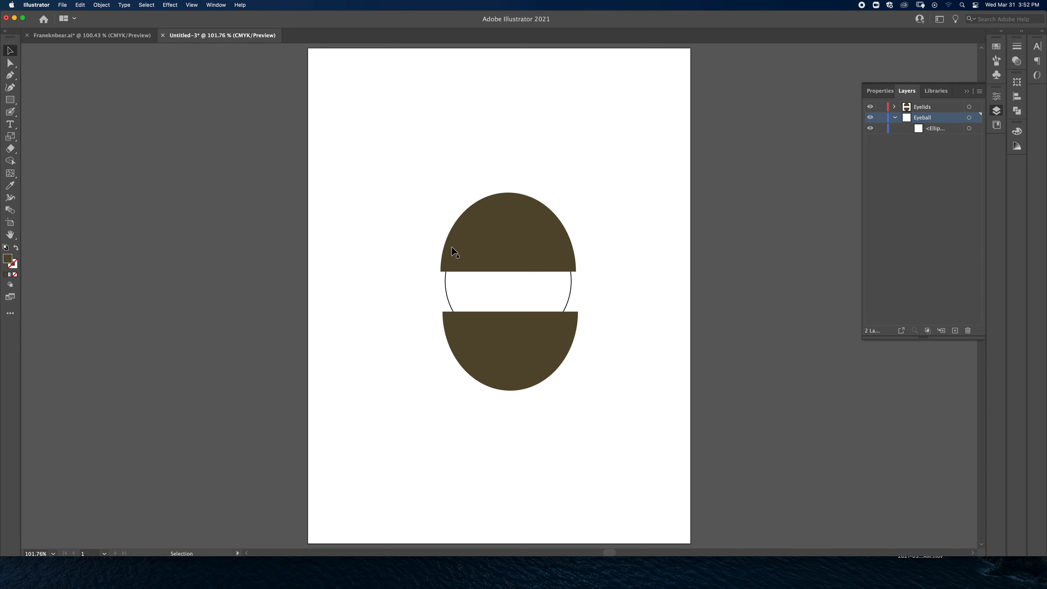
left_click_drag(513, 351, 512, 342)
left_click(535, 257, "shift")
left_click(599, 305)
left_click_drag(546, 325, 544, 325)
left_click(623, 327)
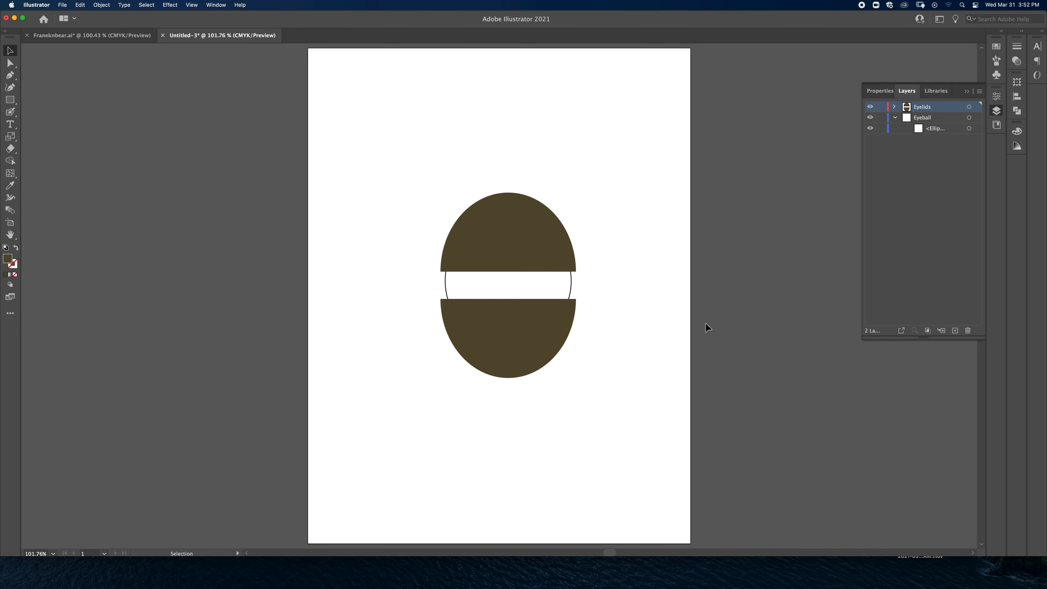
Step: Collapse the Eyeball layer and directly select the anchor point at the top of the upper half-ellipse
left_click(895, 118)
key("a")
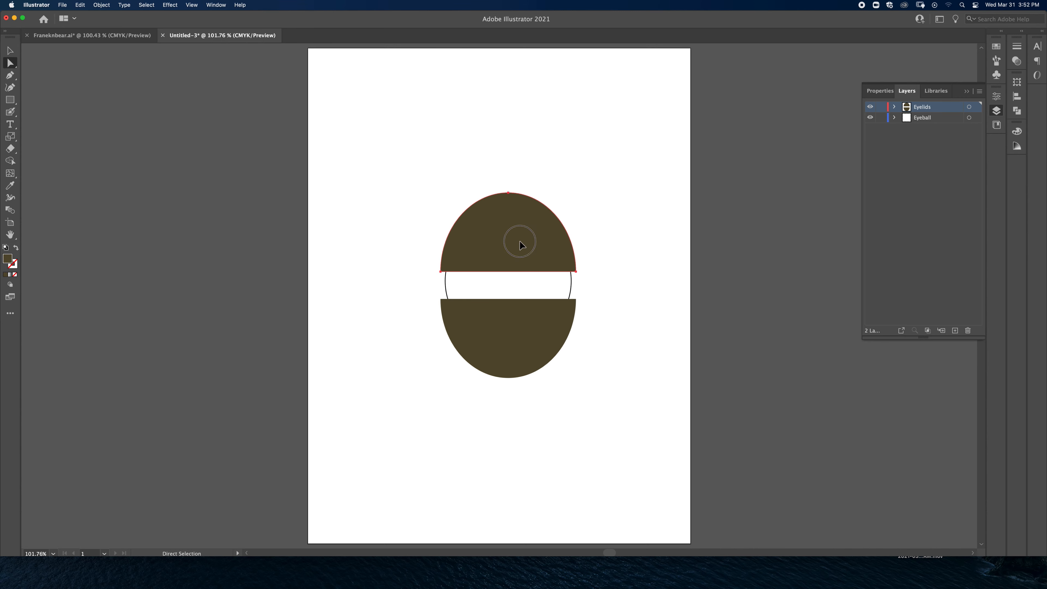
left_click(519, 238)
key("super+equal")
key("super+equal")
key("super+equal")
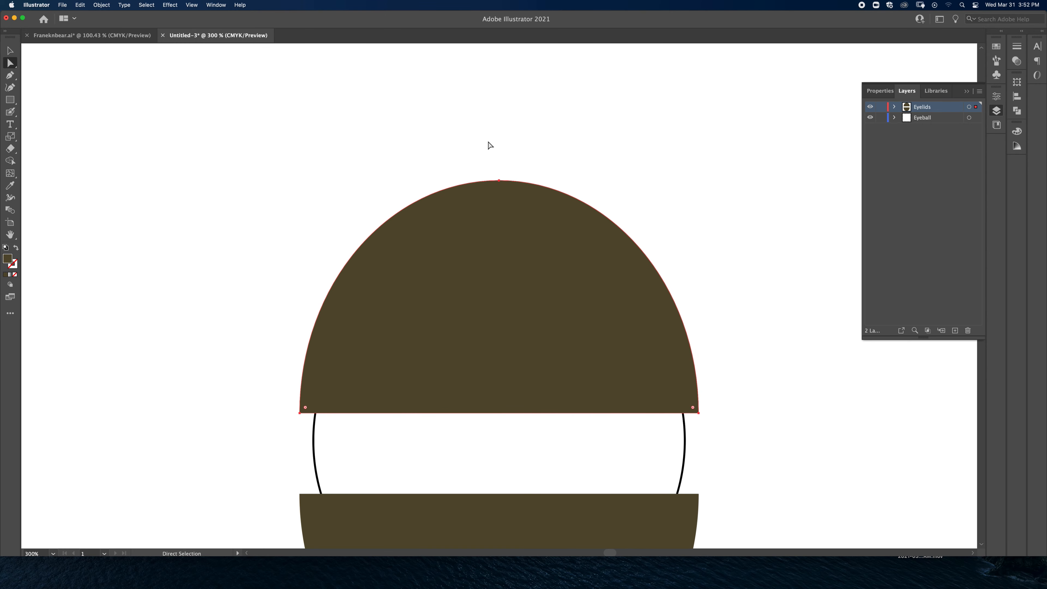
left_click(482, 136)
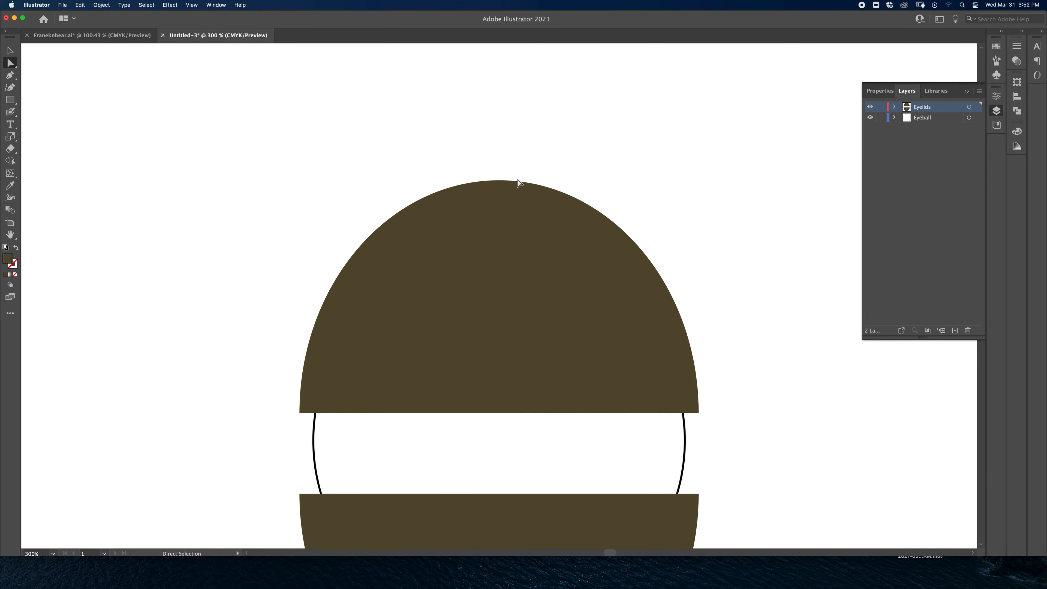
left_click(499, 180)
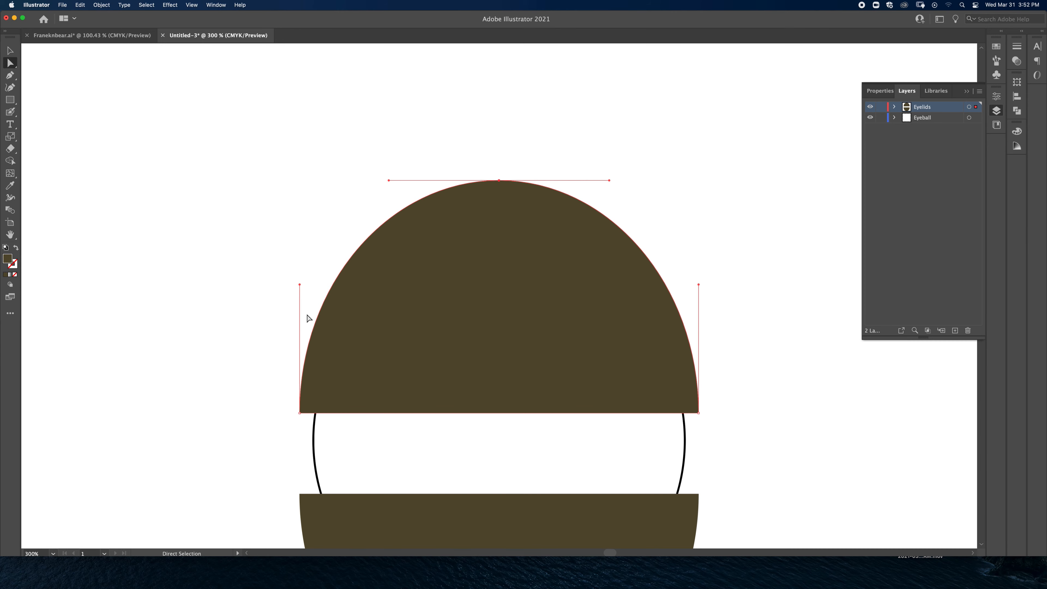
Step: Try pulling the upper half-ellipse's lower-left anchor point outward with Direct Selection, and undo the change
left_click(300, 413, "shift")
left_click_drag(300, 413, 141, 392)
key("super+z")
Step: Marquee-select anchor points across the upper half-ellipse and circle, lock the Eyeball layer and clear the selection
left_click_drag(192, 130, 583, 438)
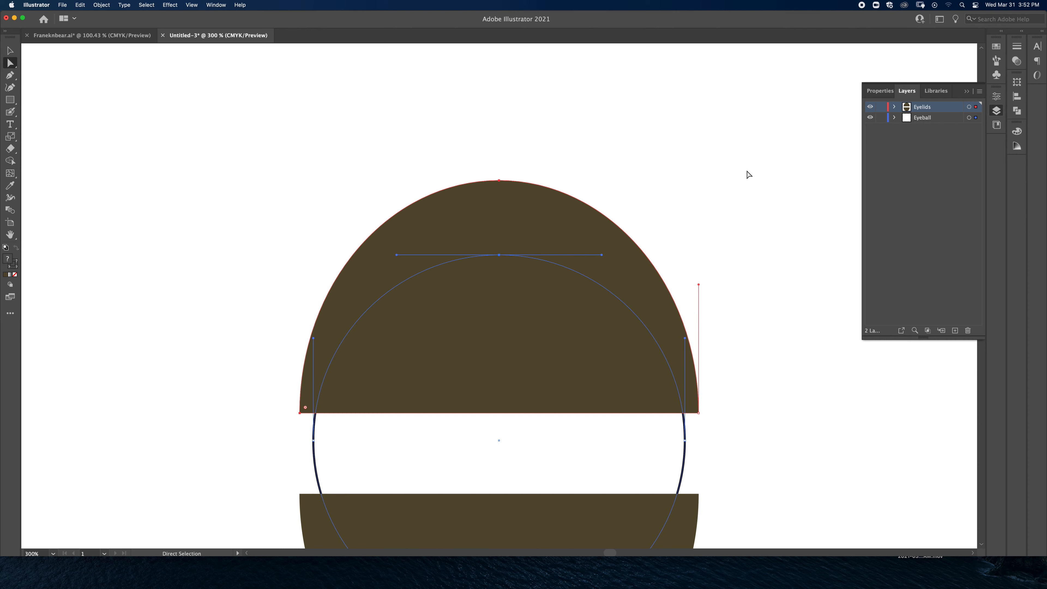
left_click(880, 118)
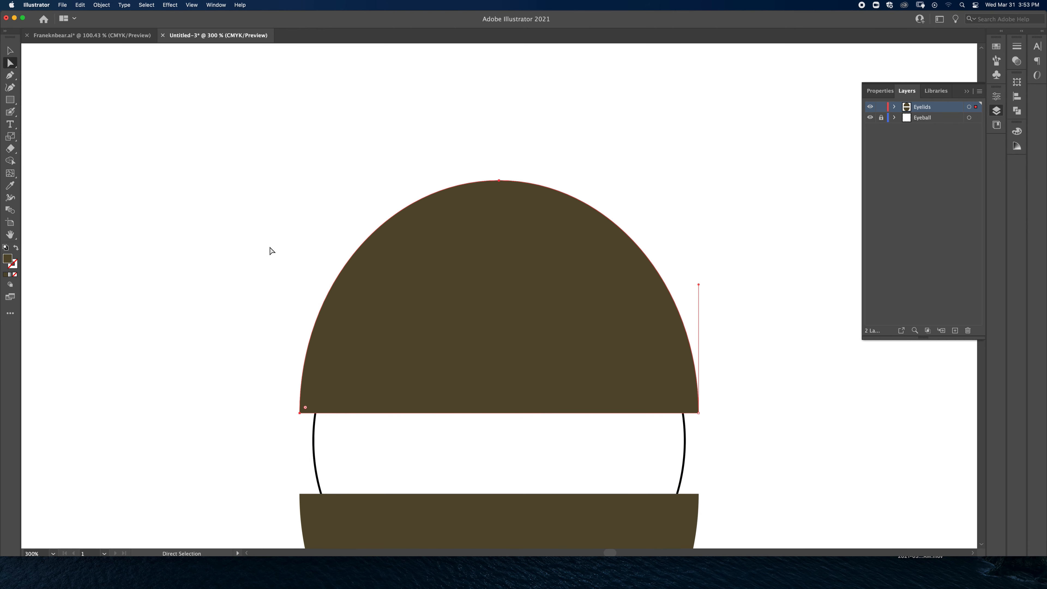
left_click(205, 222)
Step: Use the Lasso tool to practise selecting individual anchor points on the upper half-ellipse, including its lower-right and top points
key("q")
mouse_move(10, 63)
left_mouse_down()
mouse_move(30, 64)
mouse_move(12, 63)
mouse_move(50, 88)
left_mouse_up()
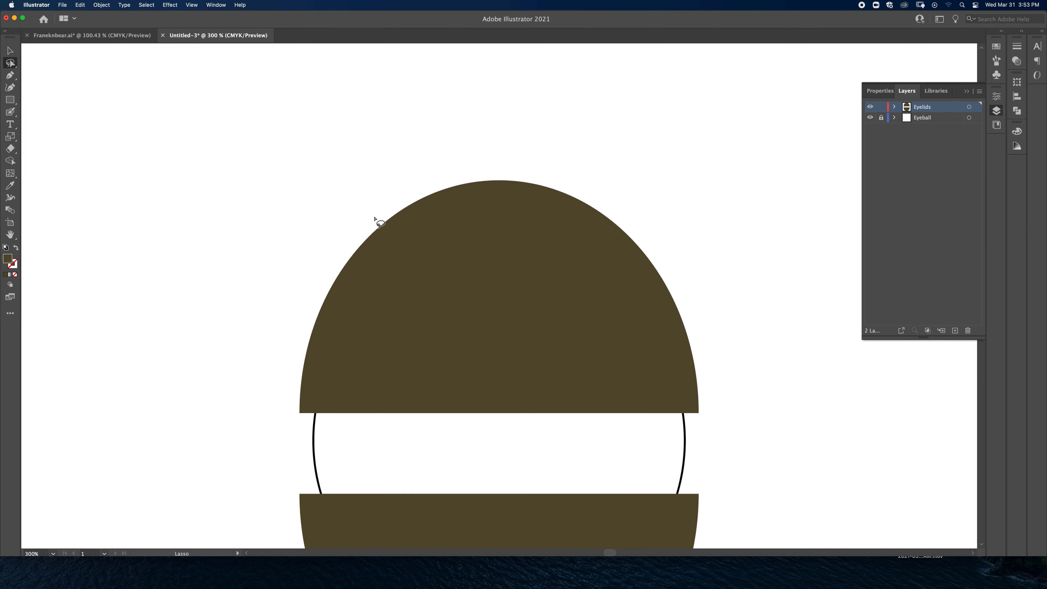
mouse_move(734, 301)
left_mouse_down()
mouse_move(460, 192)
mouse_move(483, 132)
mouse_move(604, 151)
mouse_move(696, 205)
mouse_move(700, 264)
left_mouse_up()
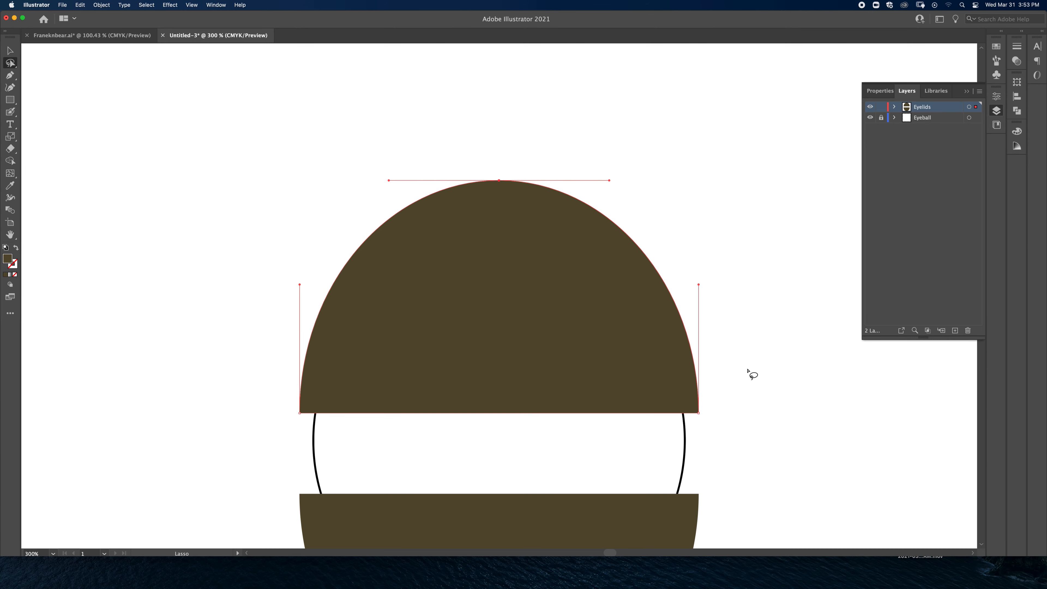
mouse_move(737, 441)
left_mouse_down()
mouse_move(693, 387)
mouse_move(756, 421)
left_mouse_up()
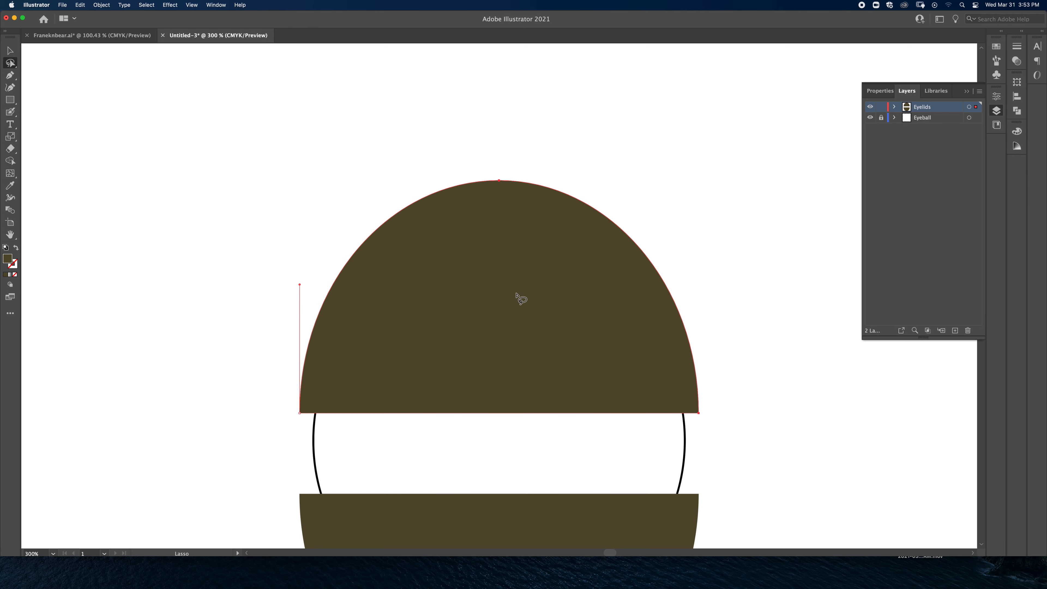
left_click(392, 181)
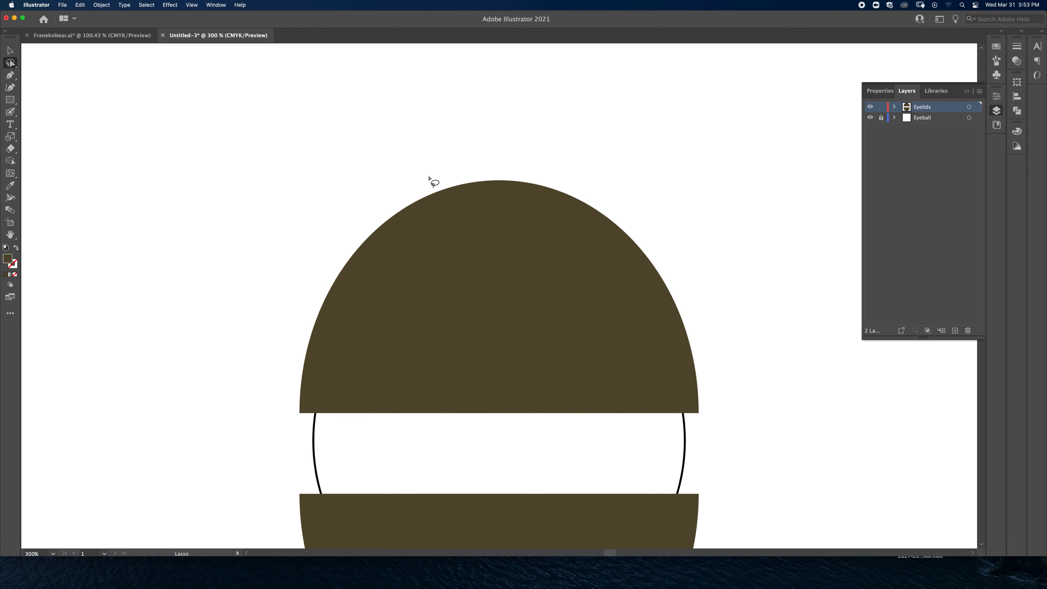
mouse_move(527, 149)
left_mouse_down()
mouse_move(471, 159)
mouse_move(501, 204)
mouse_move(489, 259)
mouse_move(398, 302)
mouse_move(421, 333)
mouse_move(495, 308)
mouse_move(556, 234)
mouse_move(535, 149)
left_mouse_up()
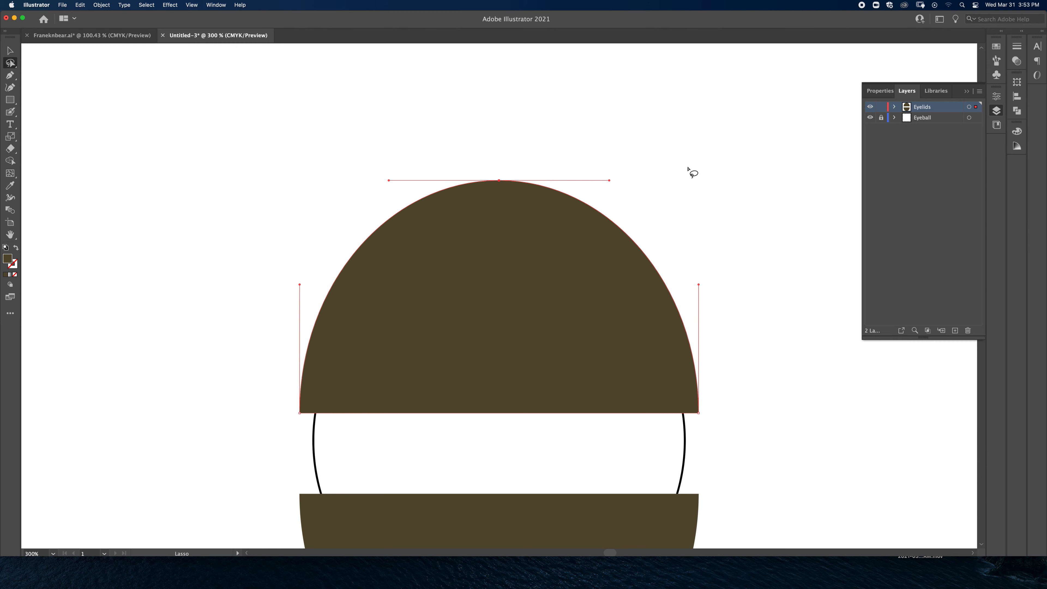
Step: Return to the Direct Selection tool, deselect the half-ellipse and unlock the Eyeball layer
left_click(11, 64)
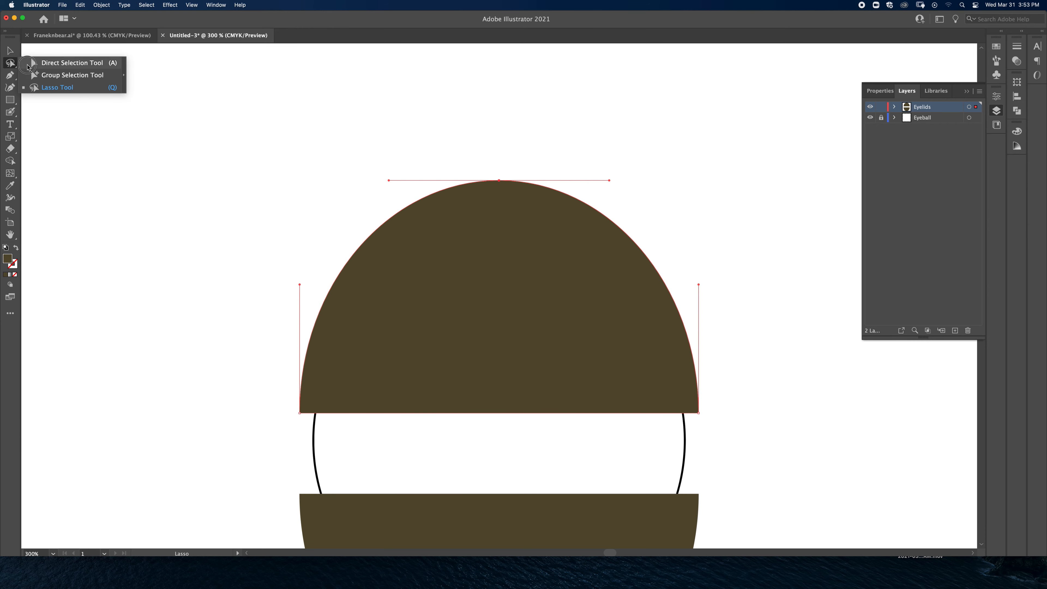
left_click(36, 66)
left_click(109, 109)
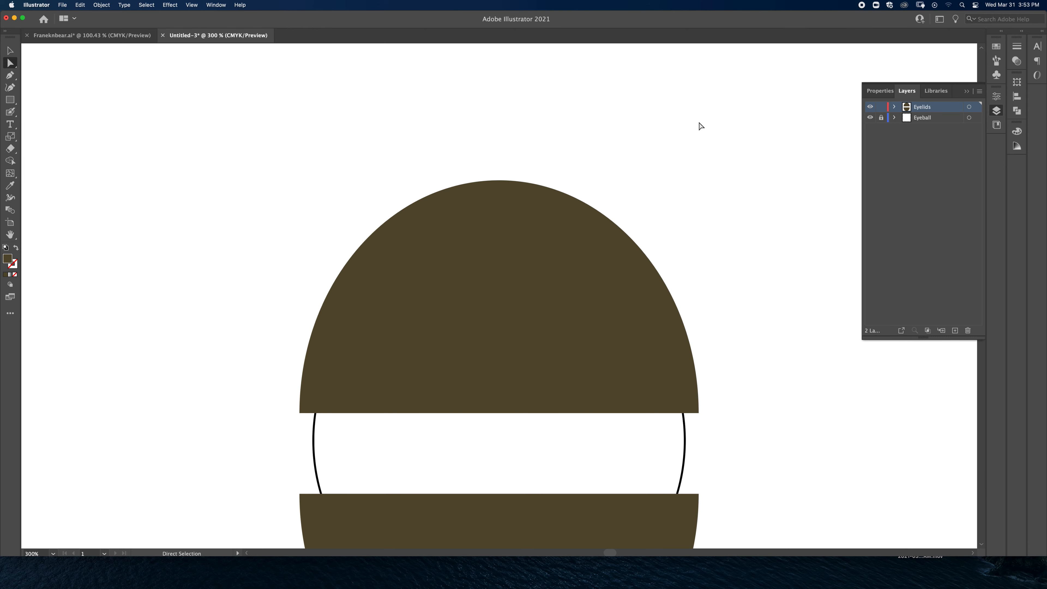
key("super+0")
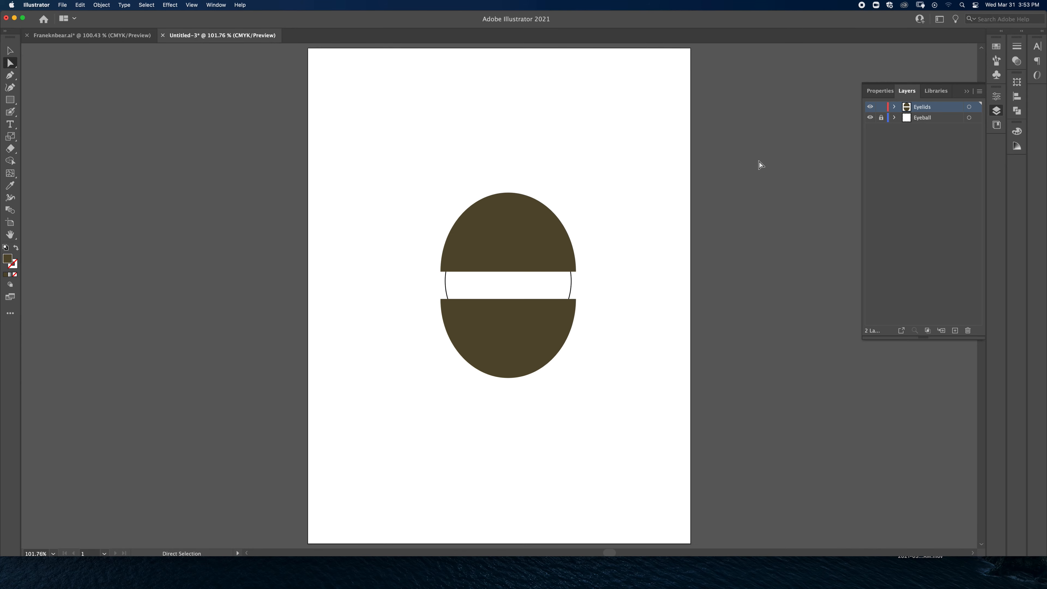
left_click(880, 118)
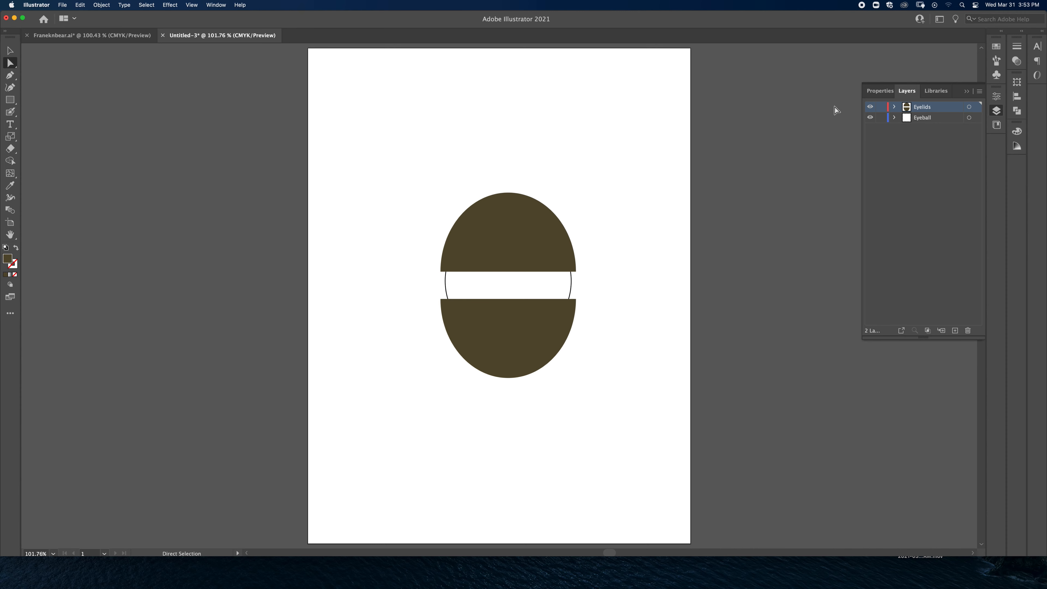